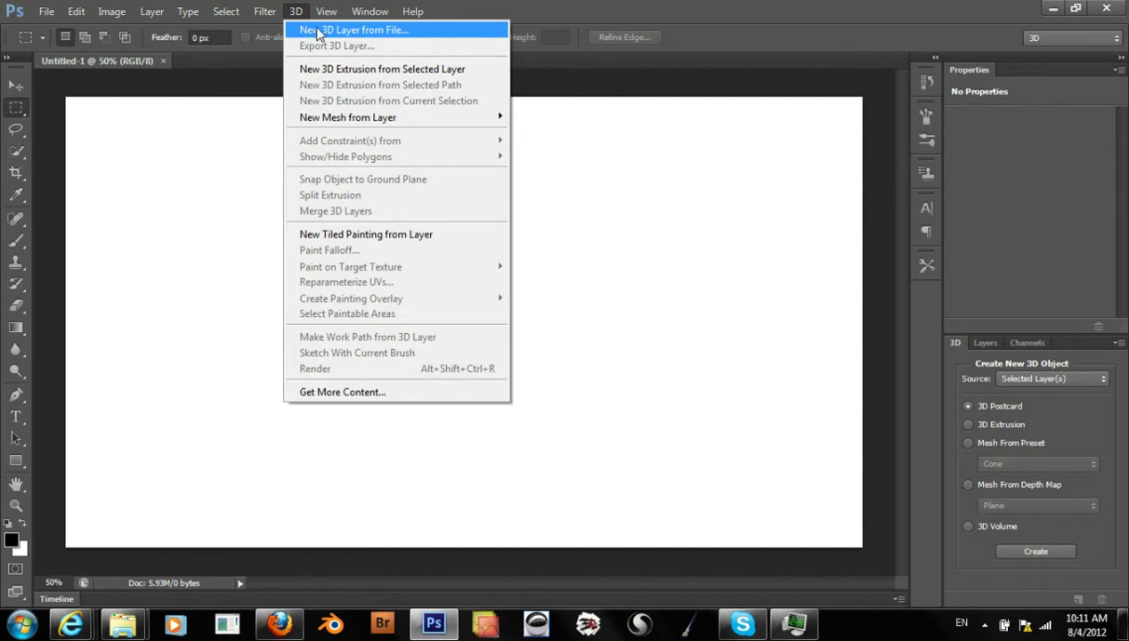
# Import the horse-obj.obj model from the horse-obj folder as a new 3D layer in the blank document
pyautogui.click(318, 32)
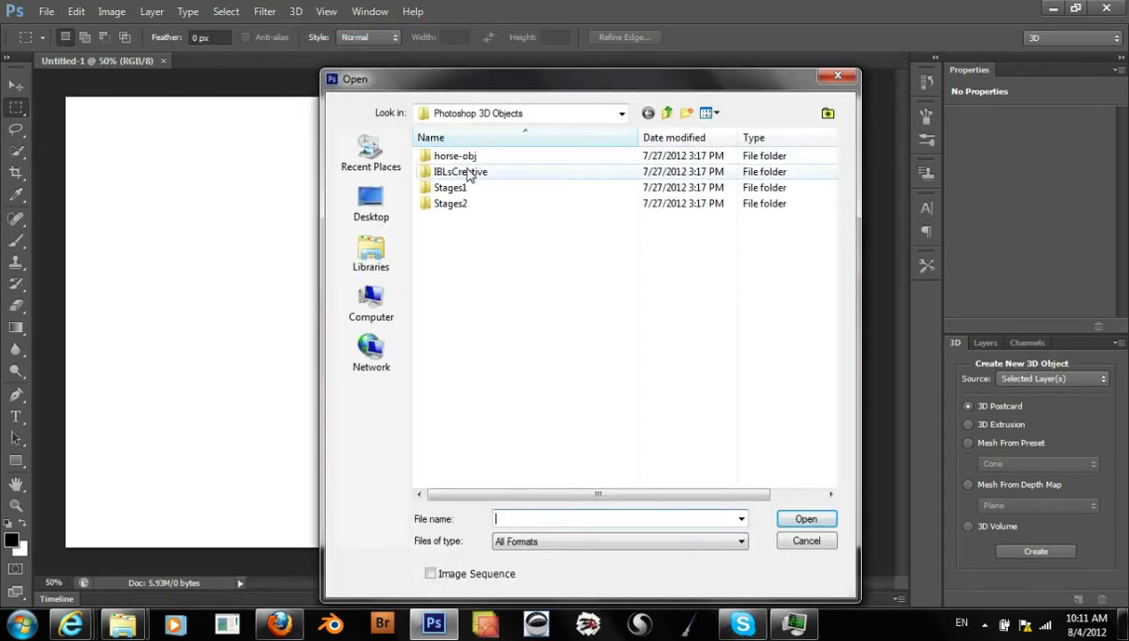
pyautogui.click(476, 158)
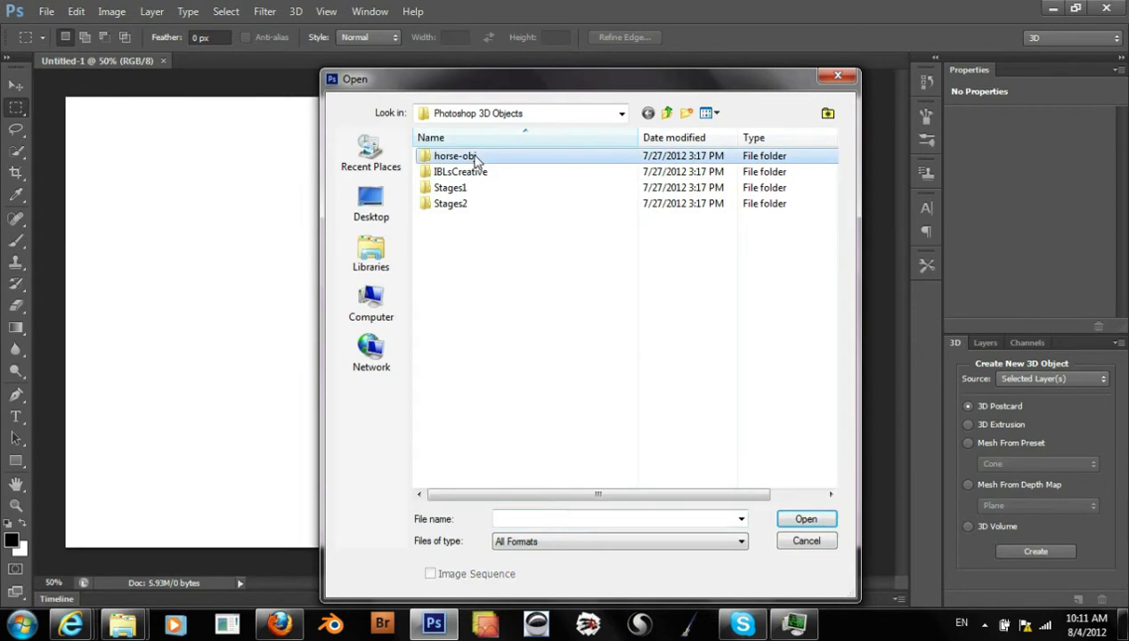
pyautogui.doubleClick(476, 158)
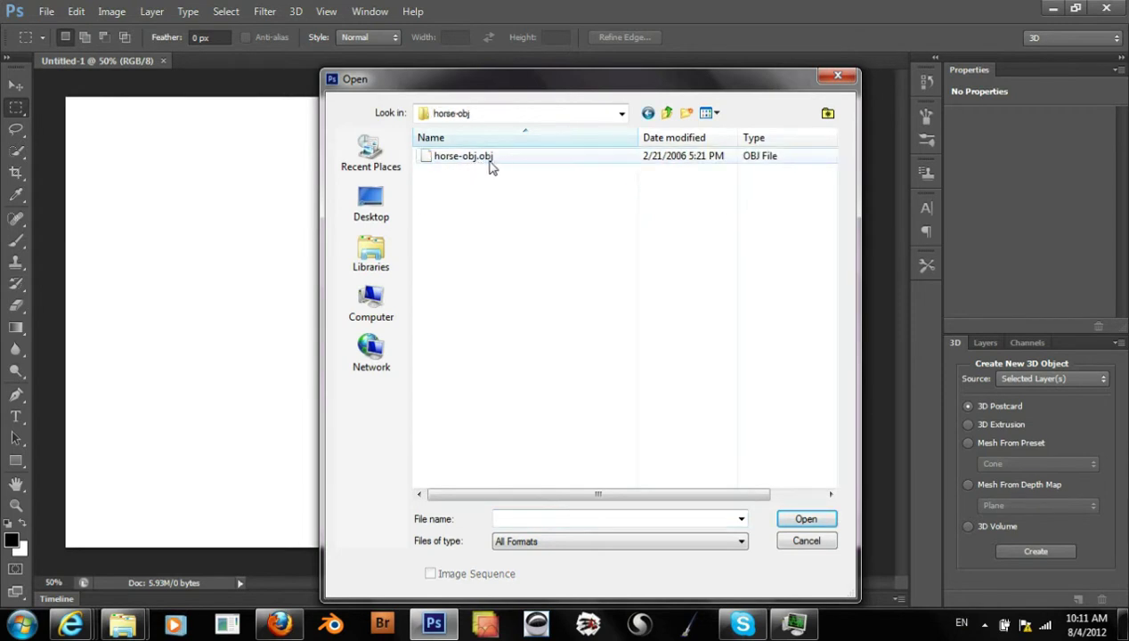
pyautogui.click(485, 161)
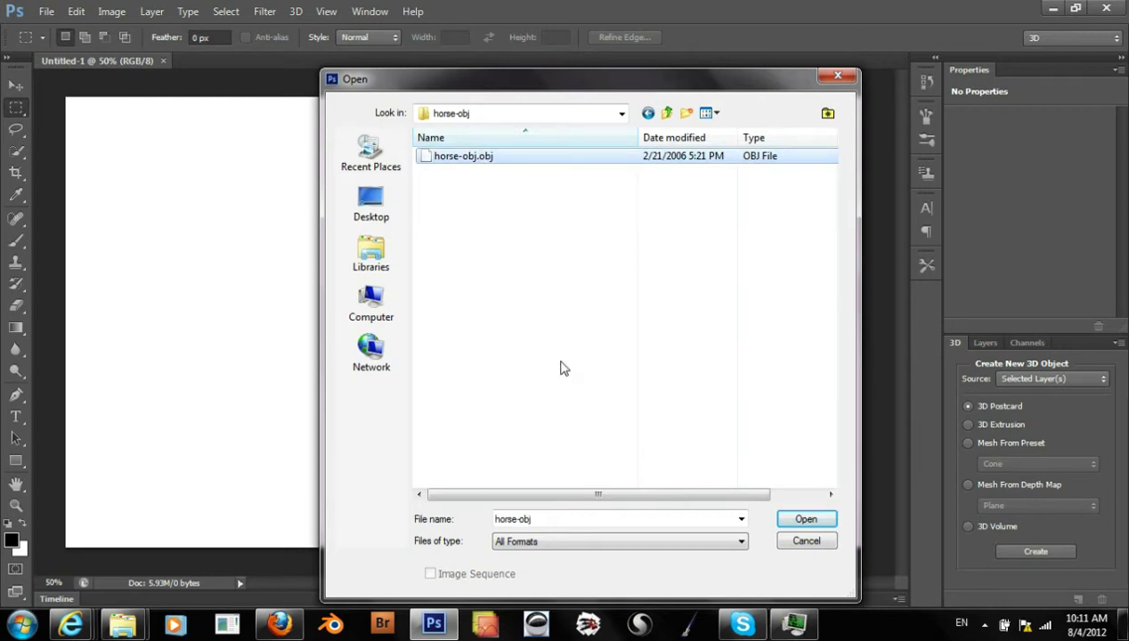
pyautogui.click(814, 522)
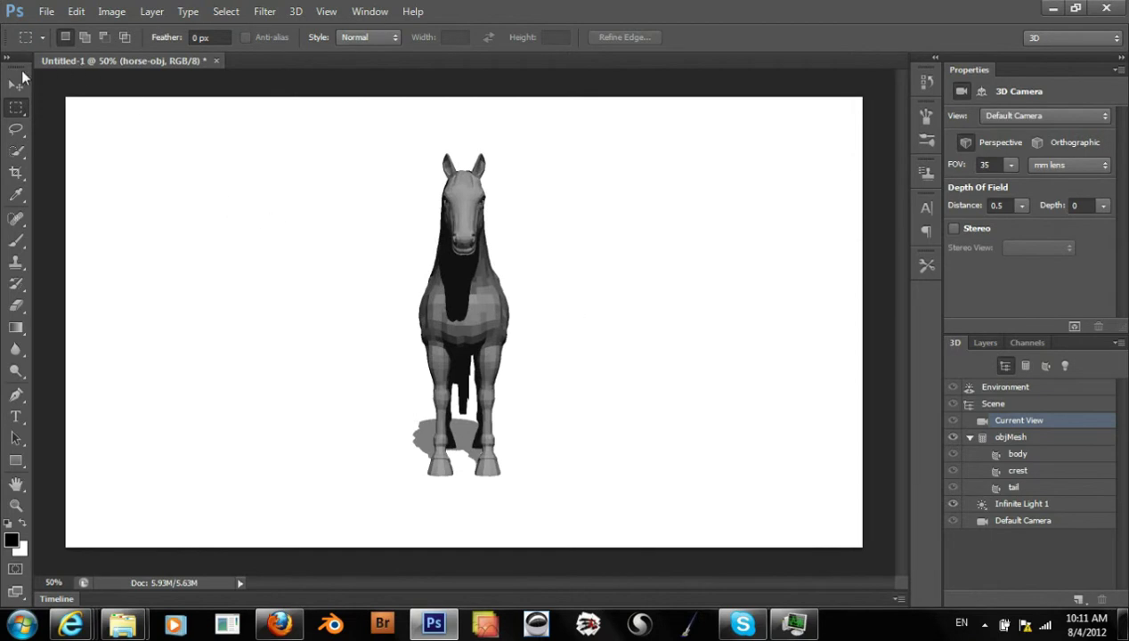
# Turn off the environment's image-based light and set its global ambient color to grey 585858
pyautogui.click(16, 86)
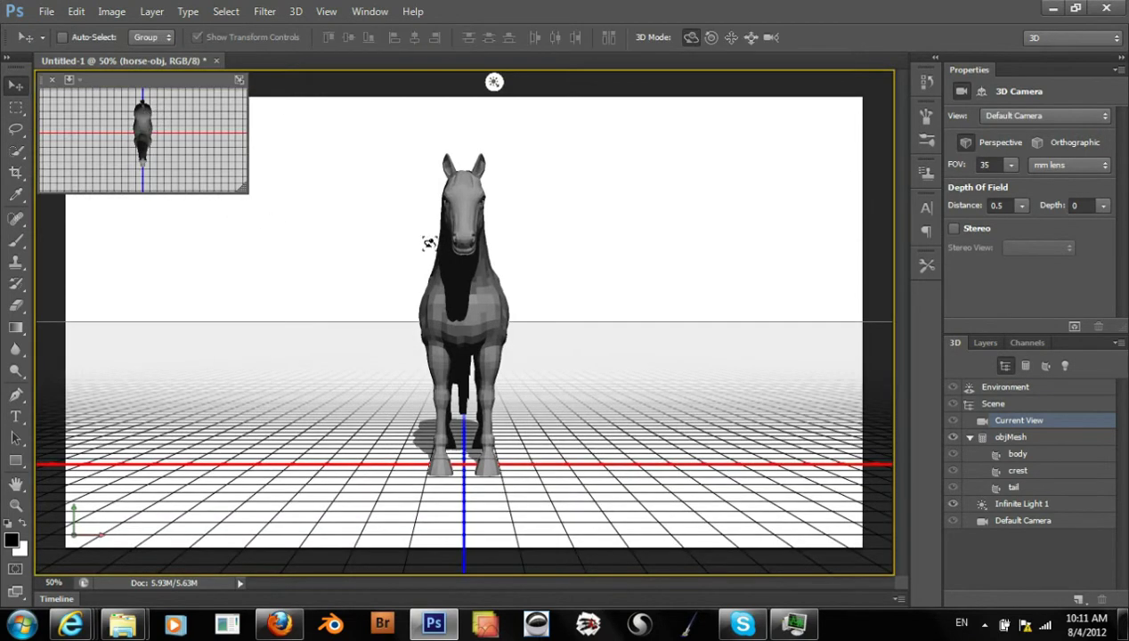
pyautogui.moveTo(391, 214); pyautogui.dragTo(384, 238)
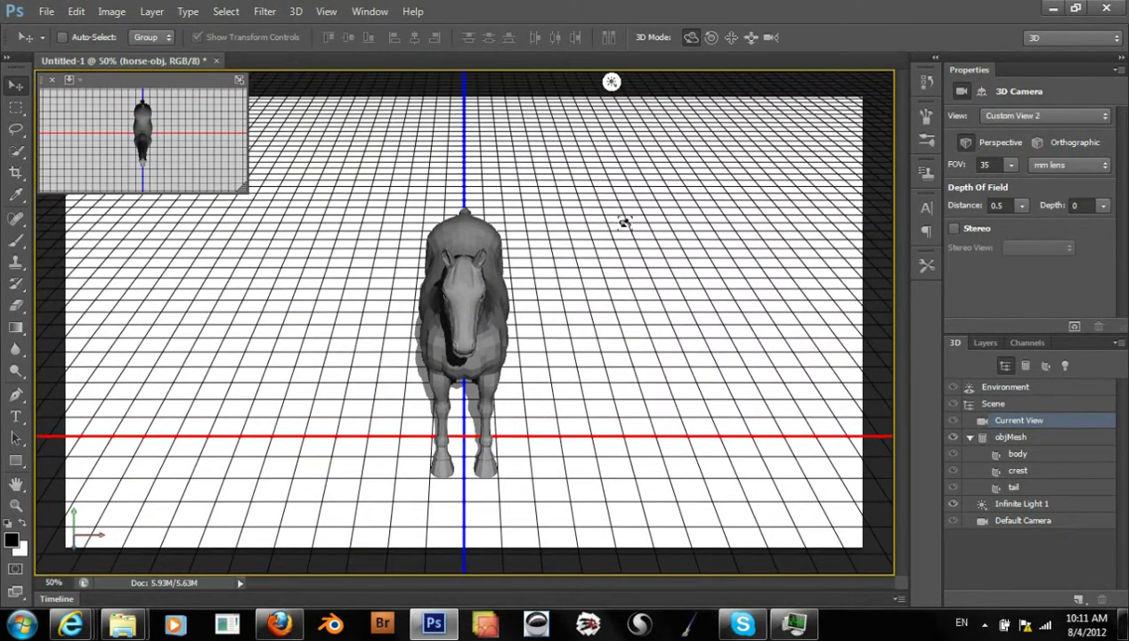
pyautogui.click(995, 389)
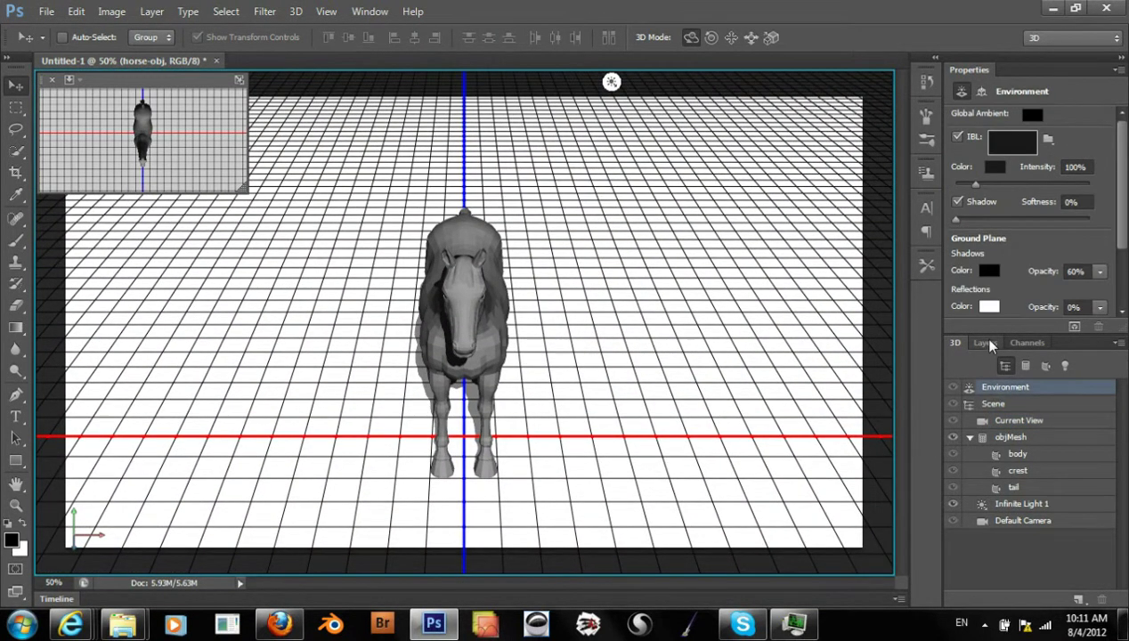
pyautogui.click(957, 136)
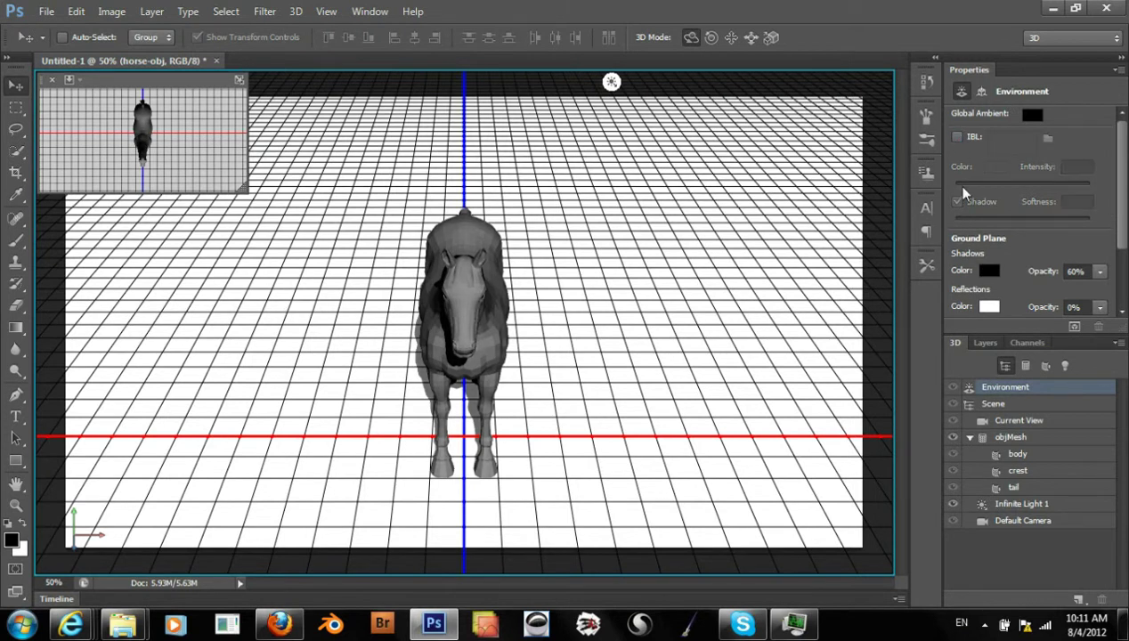
pyautogui.click(1030, 115)
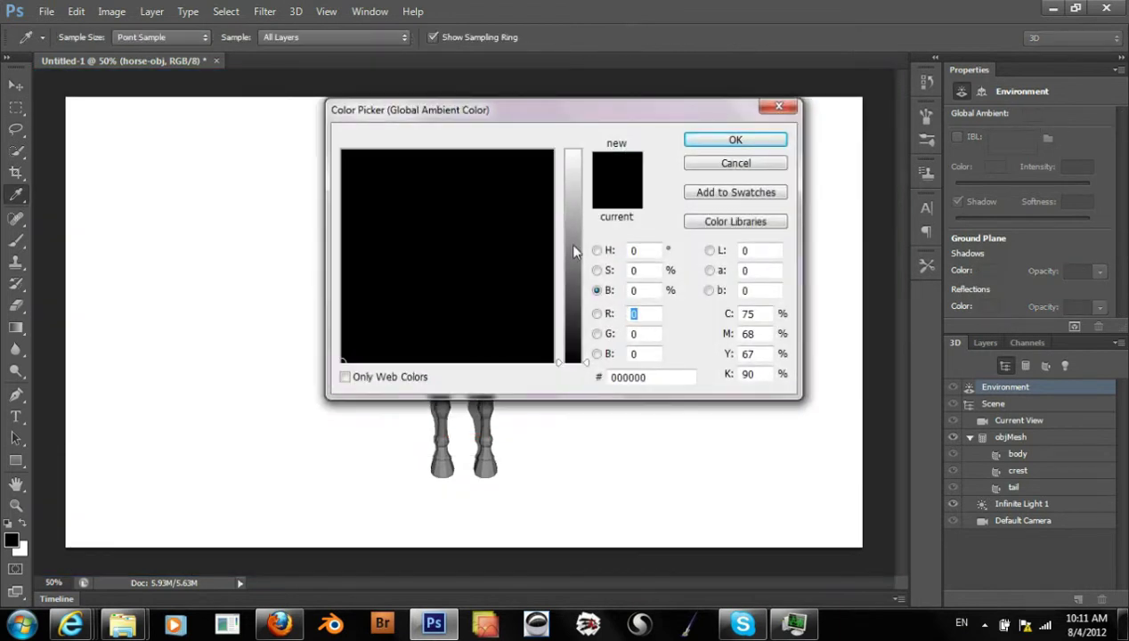
pyautogui.click(579, 292)
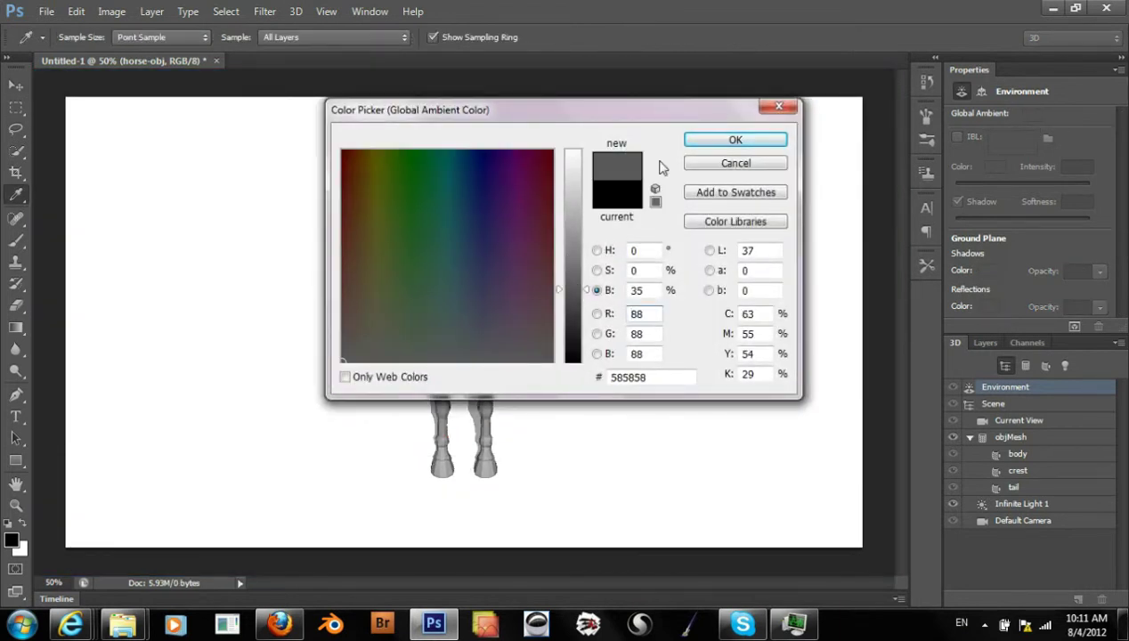
pyautogui.click(699, 149)
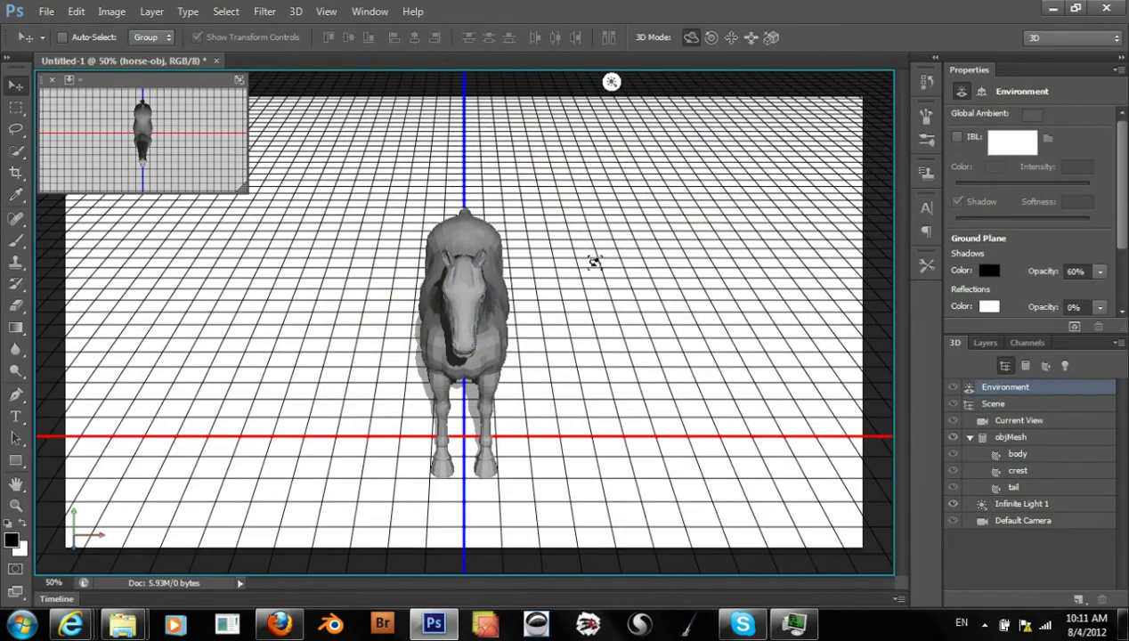
# Orbit the 3D camera around the horse to a raised three-quarter view, leaving the mesh unselected
pyautogui.moveTo(608, 265); pyautogui.dragTo(503, 277)
pyautogui.click(503, 277)
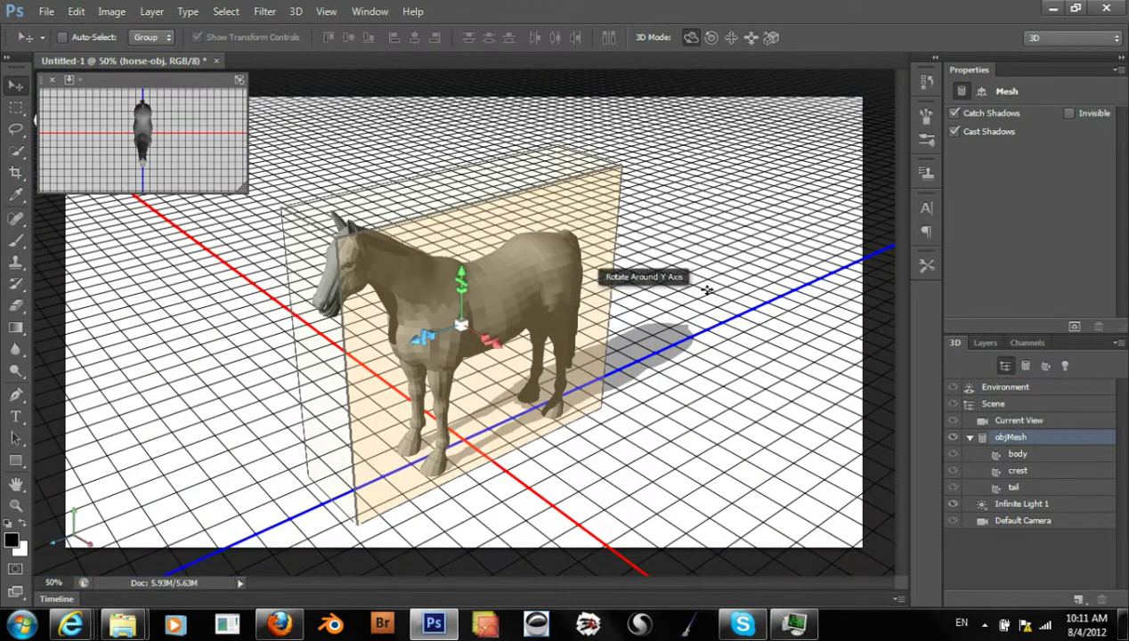
pyautogui.click(605, 265)
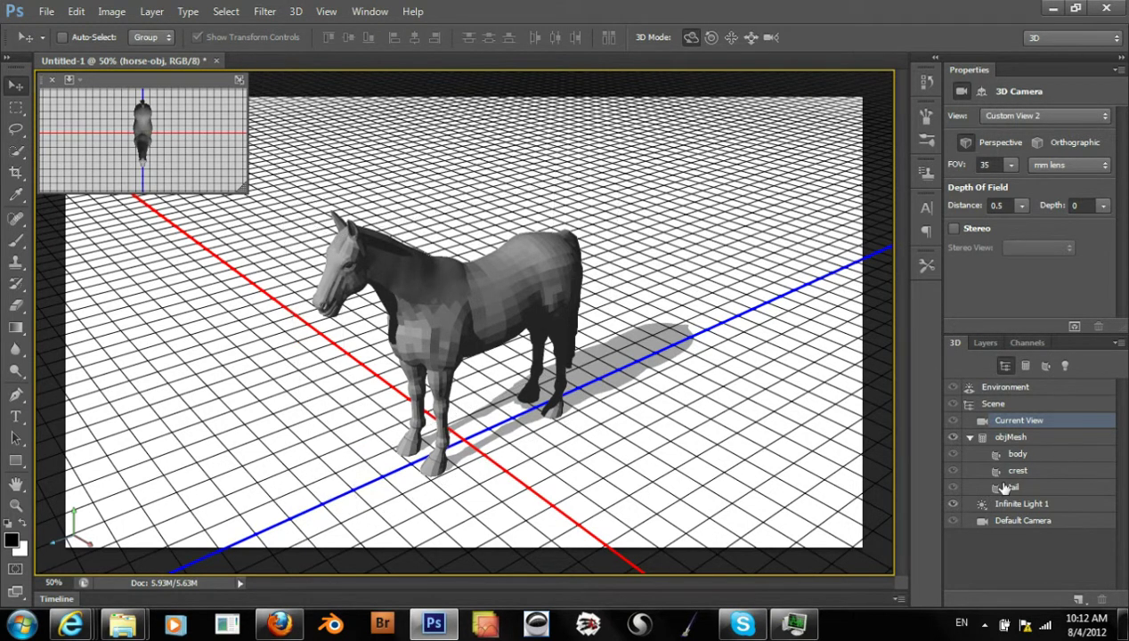
# Try rotating the whole horse mesh slightly, and undo the rotation
pyautogui.click(1006, 439)
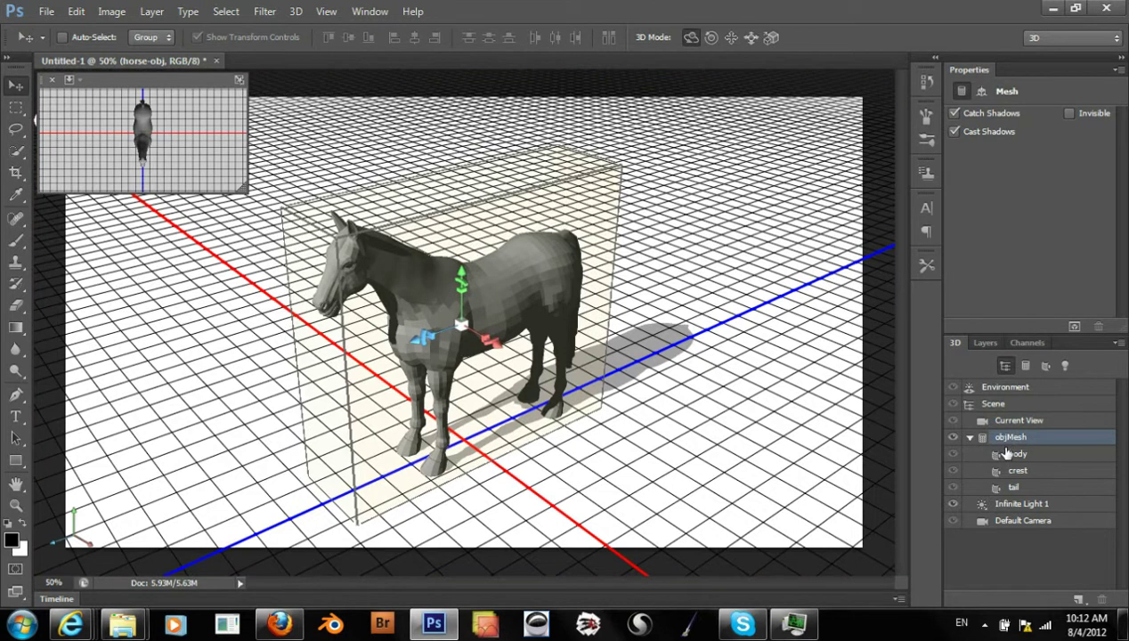
pyautogui.moveTo(669, 353); pyautogui.dragTo(712, 357)
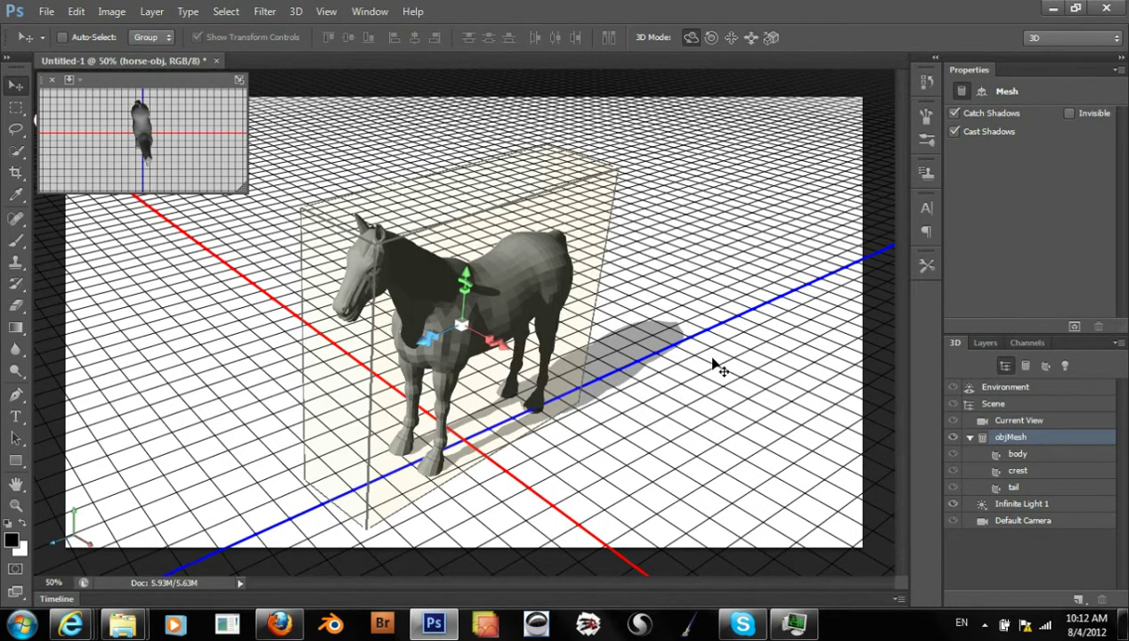
pyautogui.hotkey('ctrl', 'z')
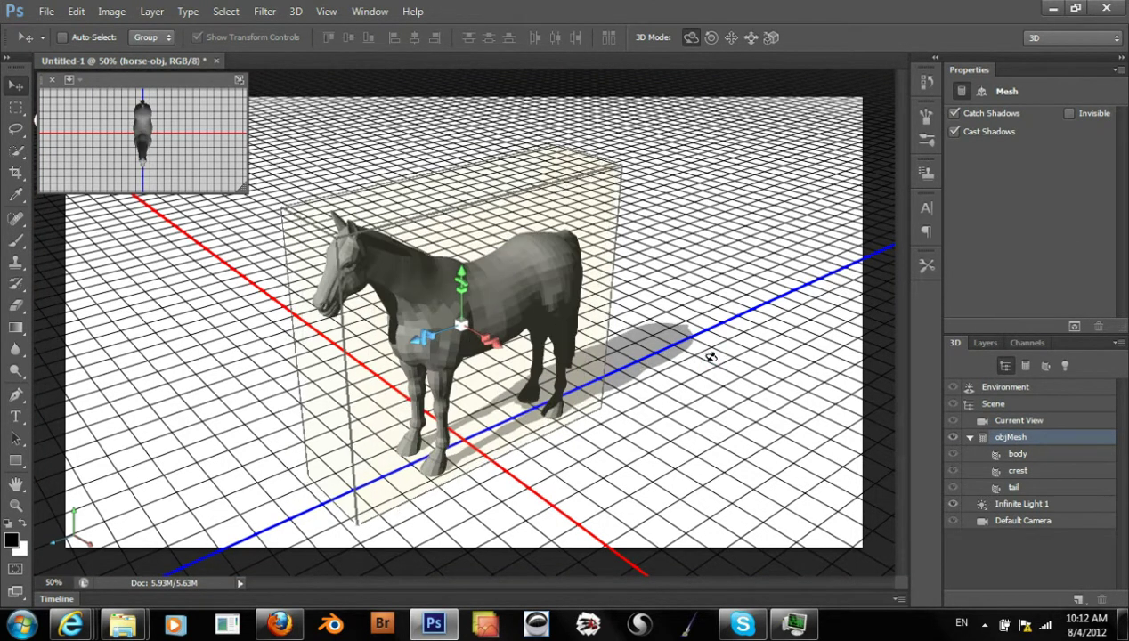
# Examine which parts of the horse the body, crest and tail materials cover, and the body's diffuse texture options
pyautogui.click(1015, 455)
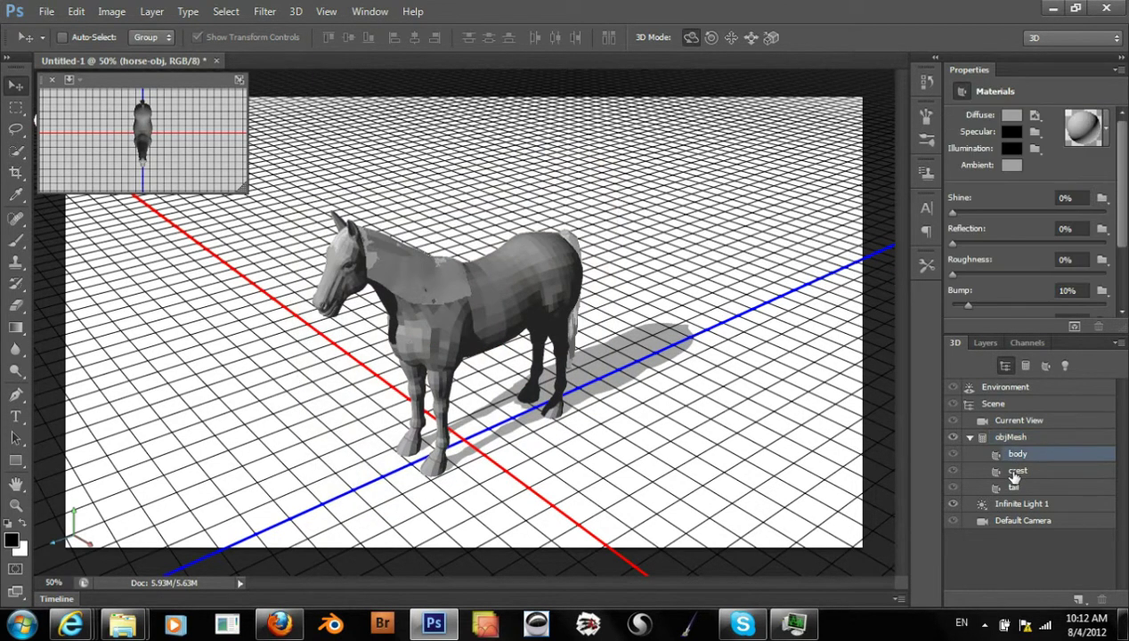
pyautogui.click(1015, 472)
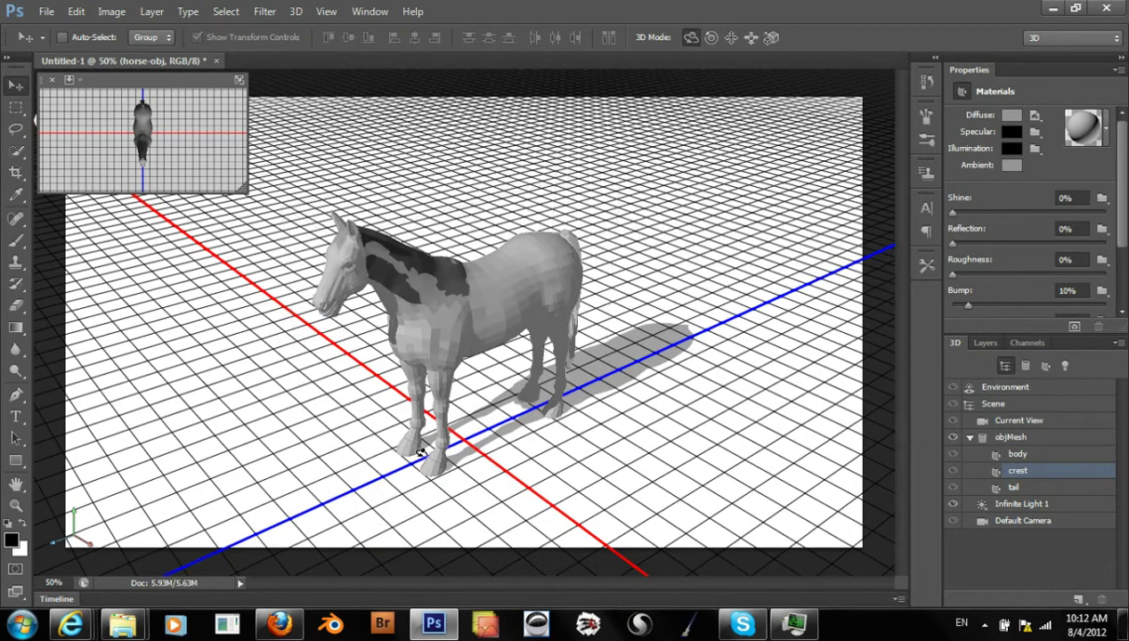
pyautogui.click(999, 488)
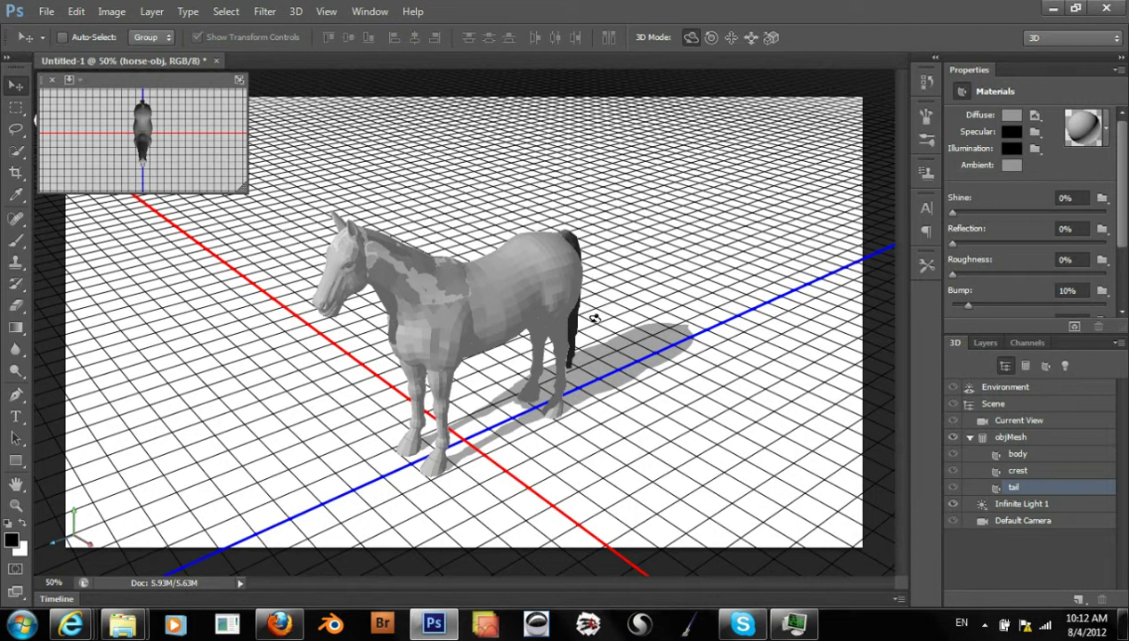
pyautogui.click(1028, 456)
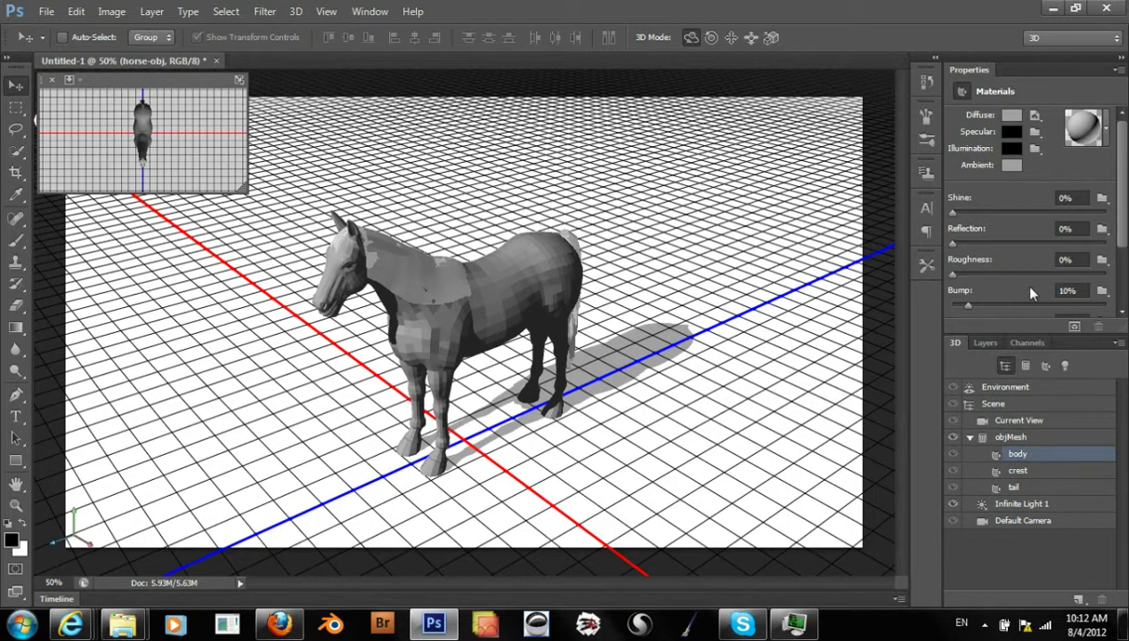
pyautogui.click(1036, 117)
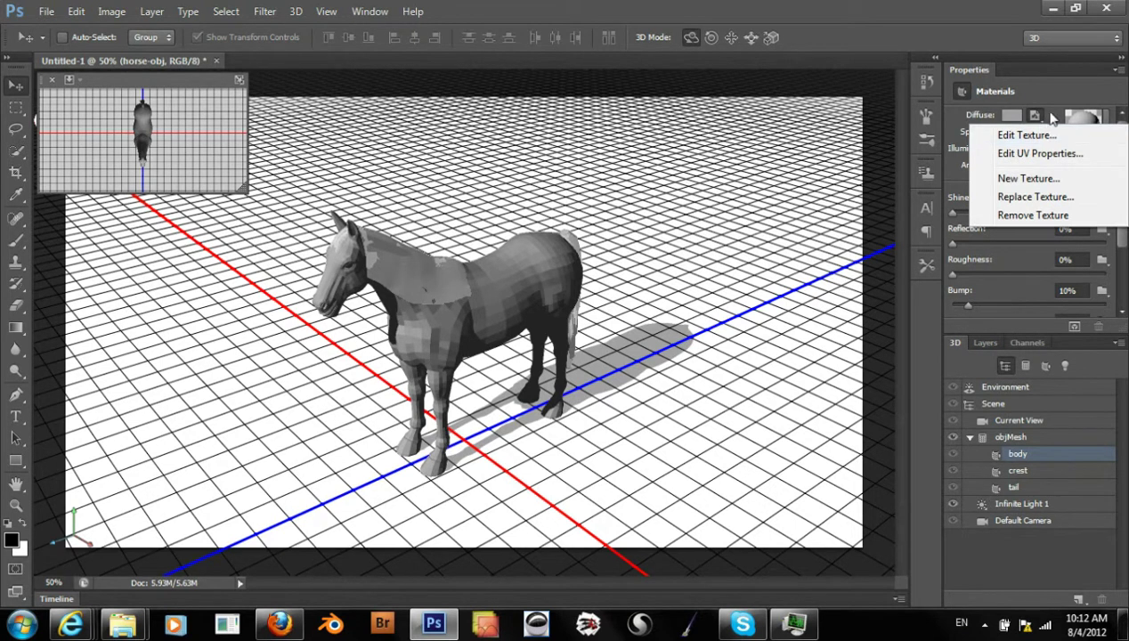
pyautogui.click(1046, 104)
pyautogui.click(1020, 471)
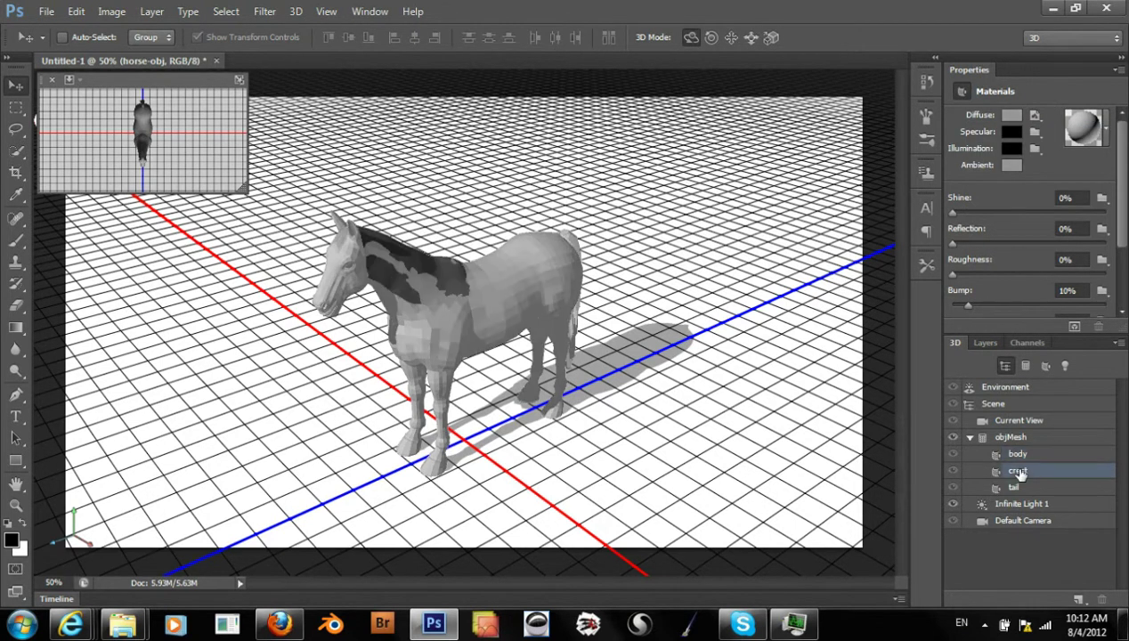
# Start a new diffuse texture for the horse's body material
pyautogui.click(1021, 455)
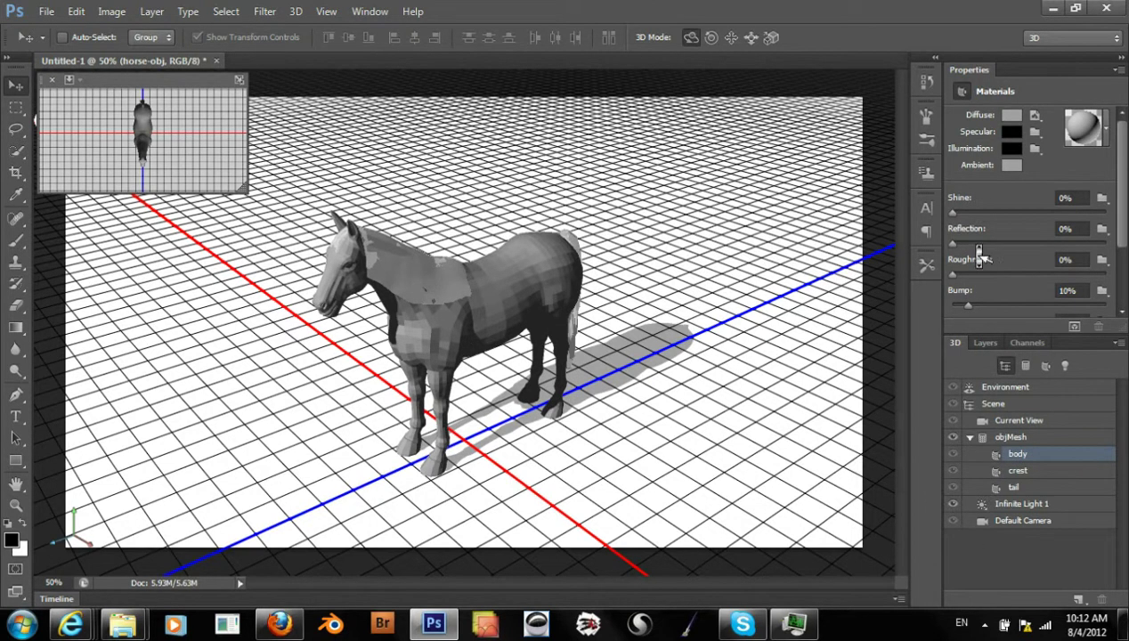
pyautogui.click(1036, 117)
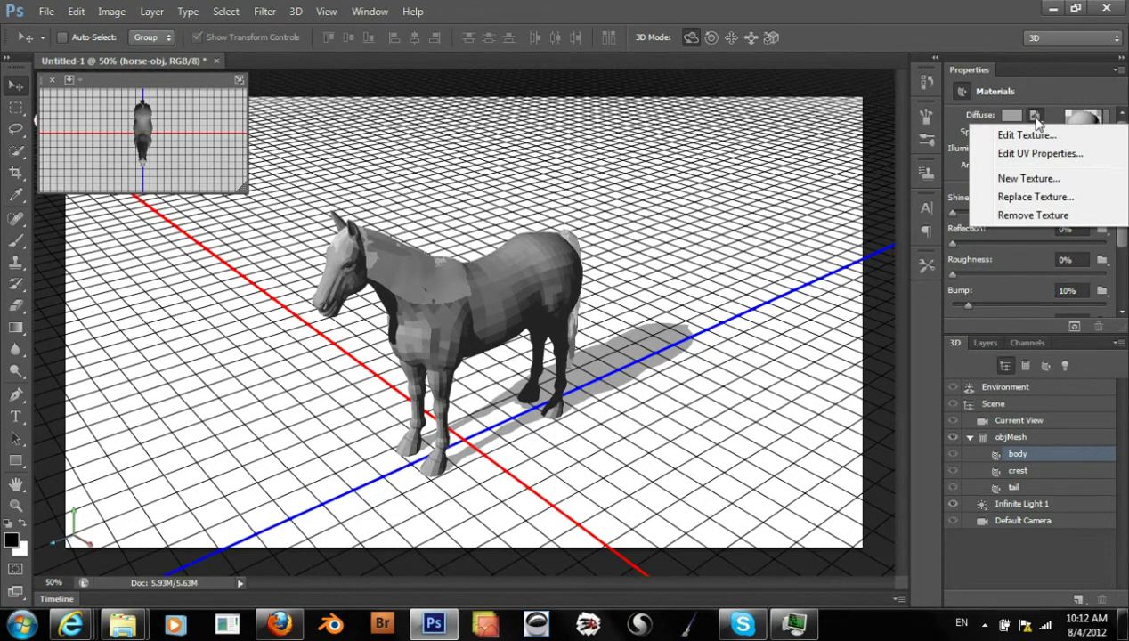
pyautogui.click(1028, 179)
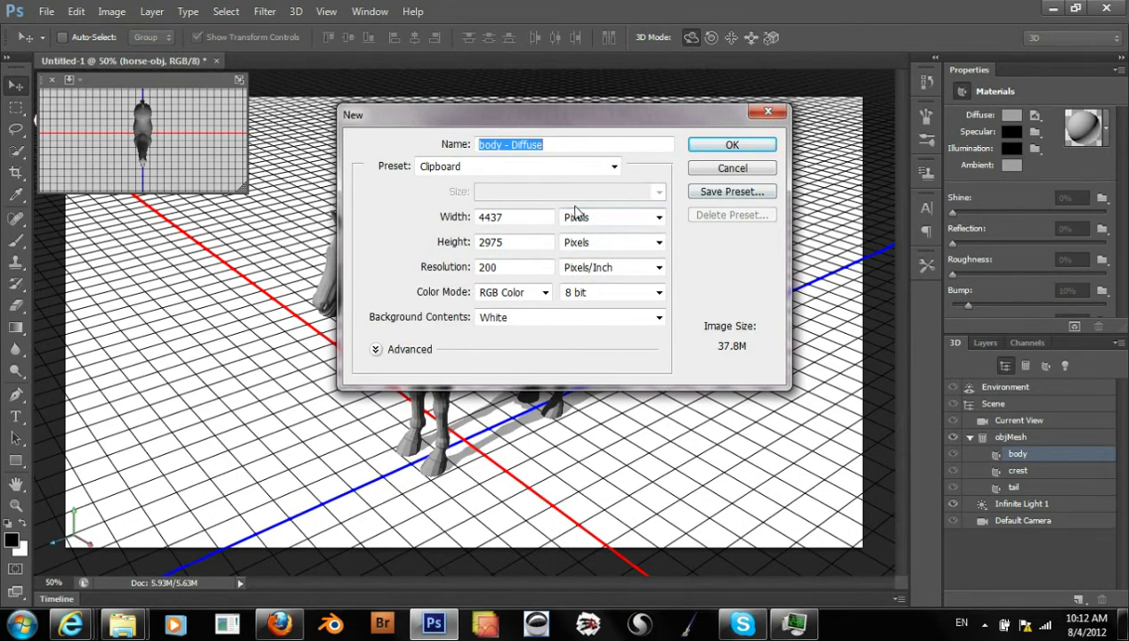
# Set the new body texture's width to 2048 pixels
pyautogui.click(514, 217)
pyautogui.moveTo(511, 221); pyautogui.dragTo(450, 220)
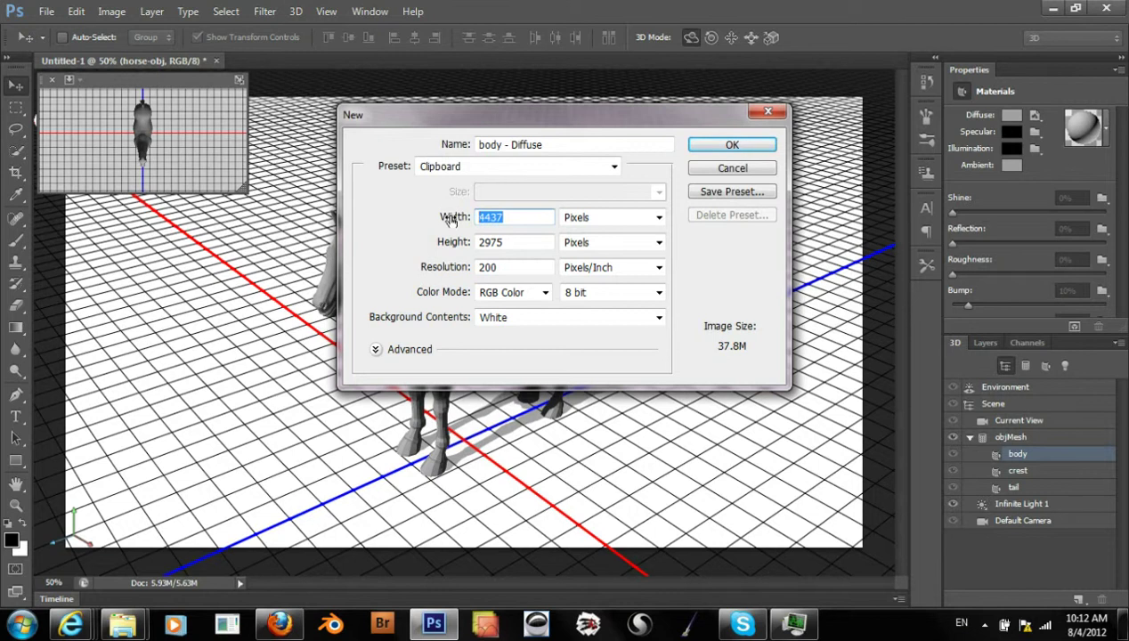
pyautogui.write('20')
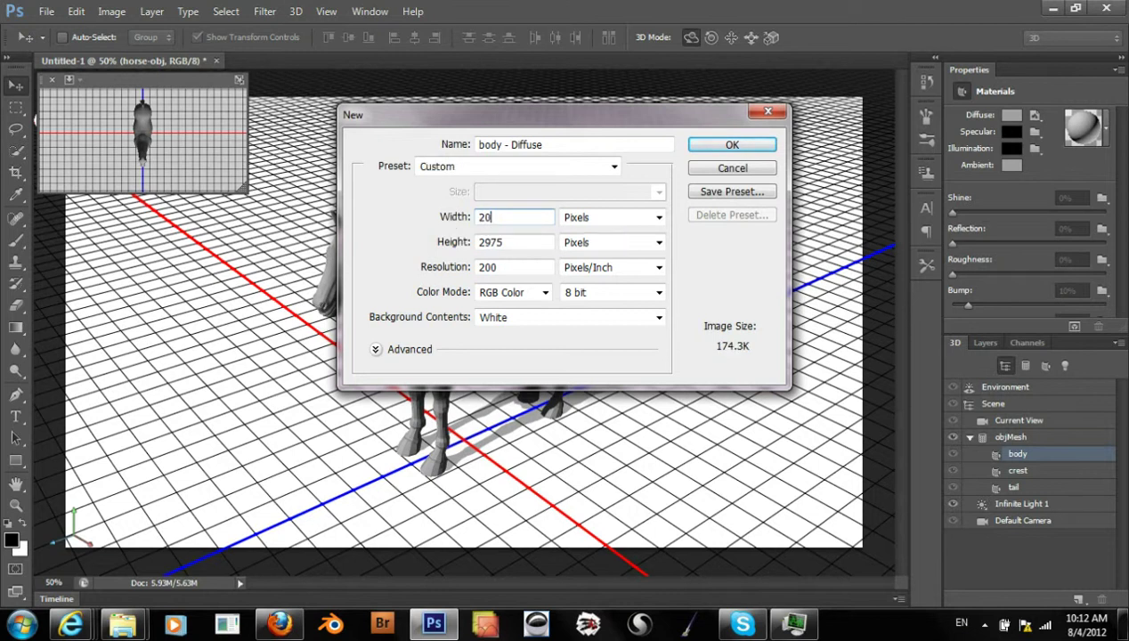
pyautogui.write('48')
pyautogui.press('Tab')
pyautogui.press('Tab')
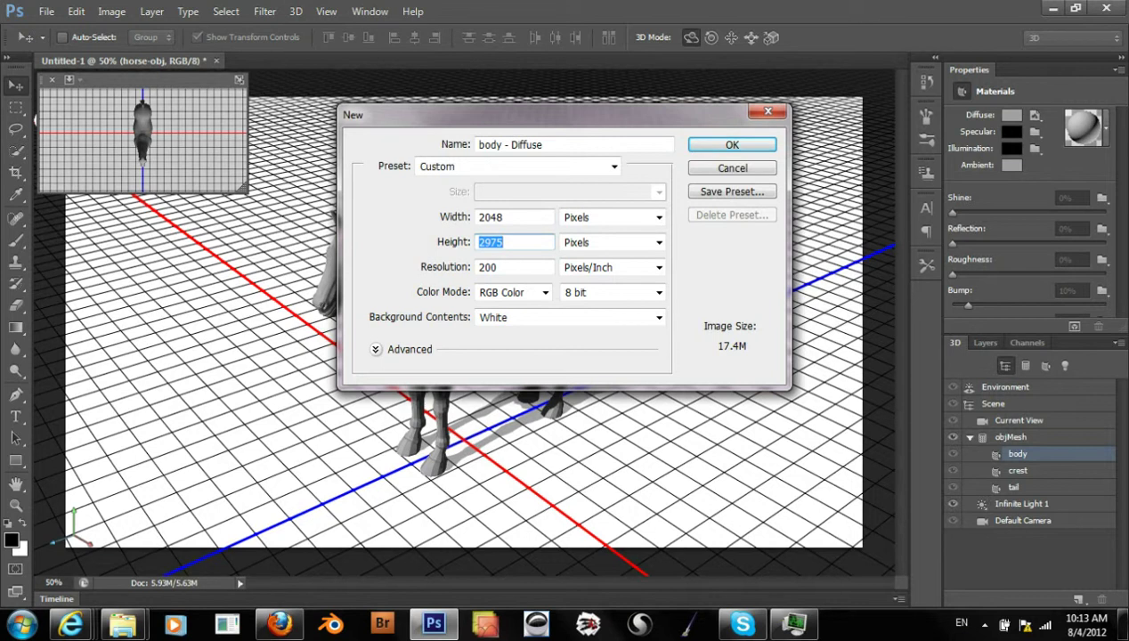
# Set the body texture's width and height to 1024 pixels each and create it
pyautogui.moveTo(515, 217); pyautogui.dragTo(454, 230)
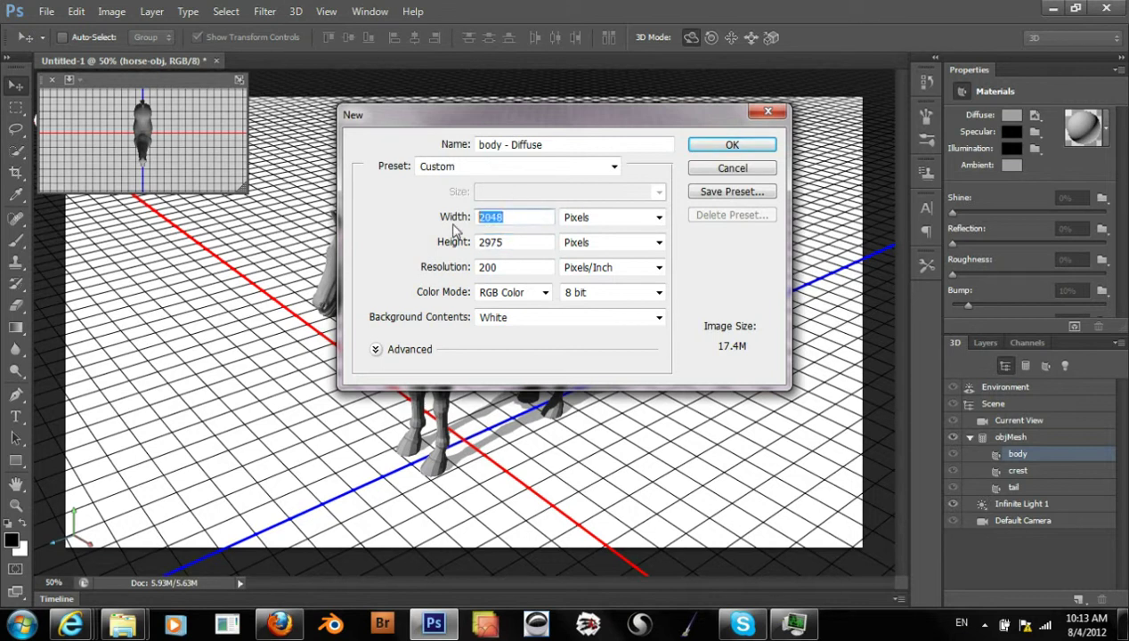
pyautogui.write('1023')
pyautogui.press('BackSpace')
pyautogui.write('4')
pyautogui.press('Tab')
pyautogui.press('Tab')
pyautogui.write('1025')
pyautogui.press('BackSpace')
pyautogui.write('4')
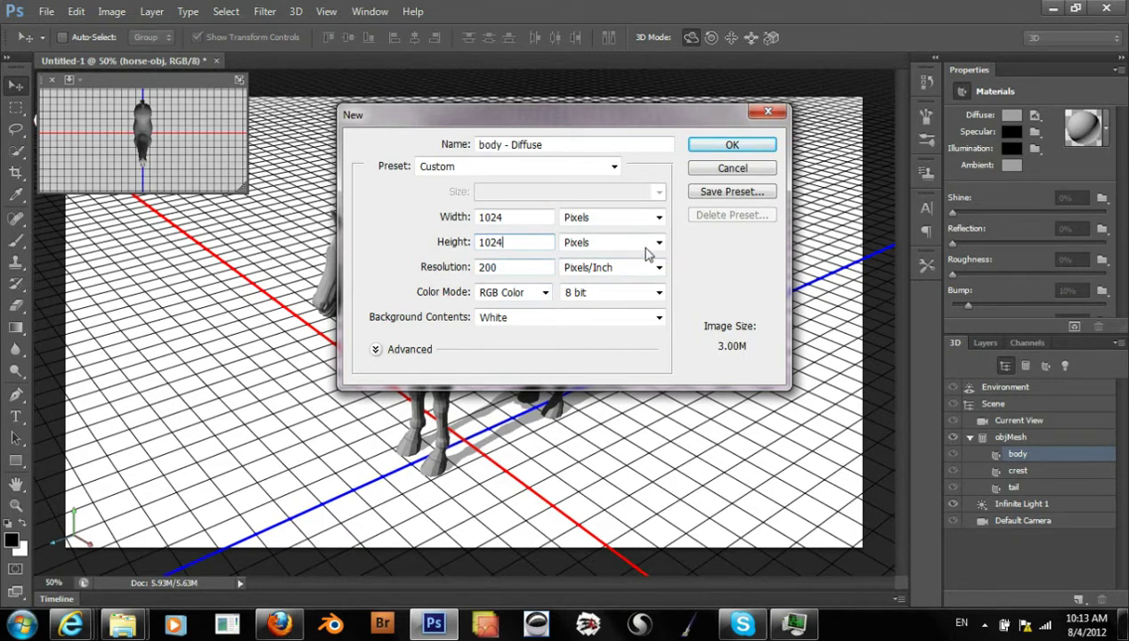
pyautogui.click(723, 144)
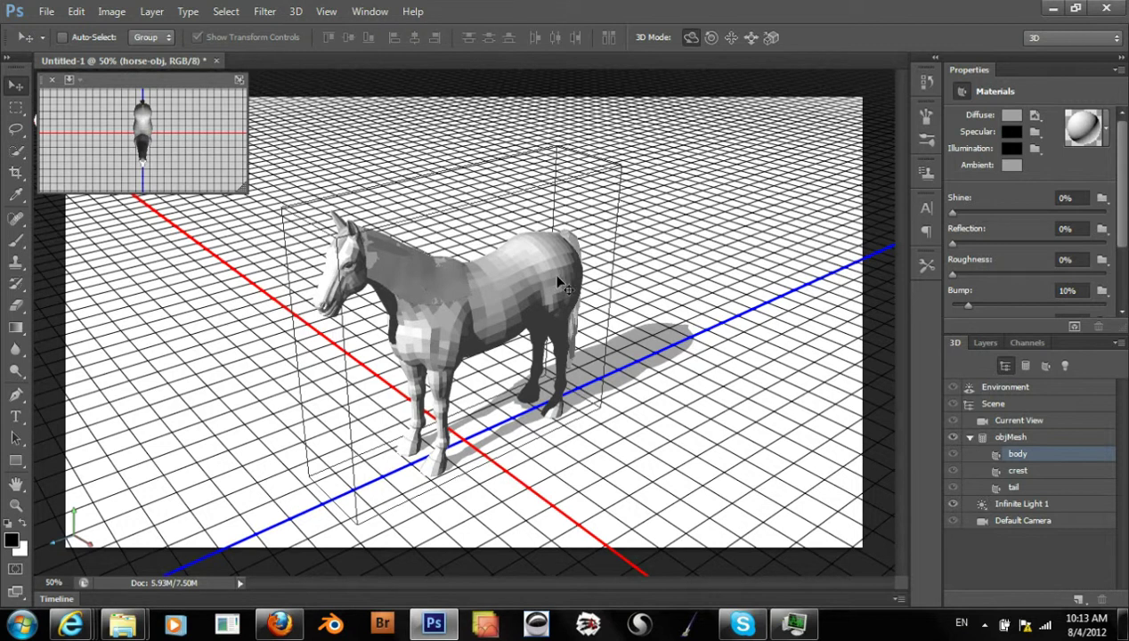
# Enlarge the view of the horse and set up the Brush tool with 24% hardness and a 26 px size
pyautogui.hotkey('ctrl', '+')
pyautogui.hotkey('ctrl', '+')
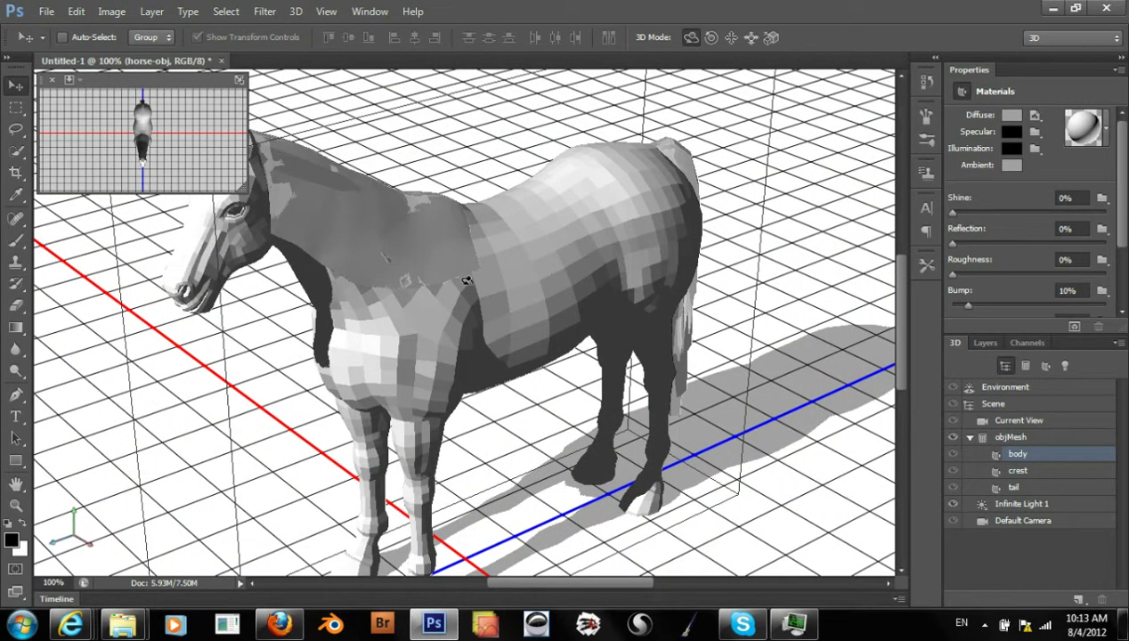
pyautogui.moveTo(441, 272); pyautogui.dragTo(558, 345)
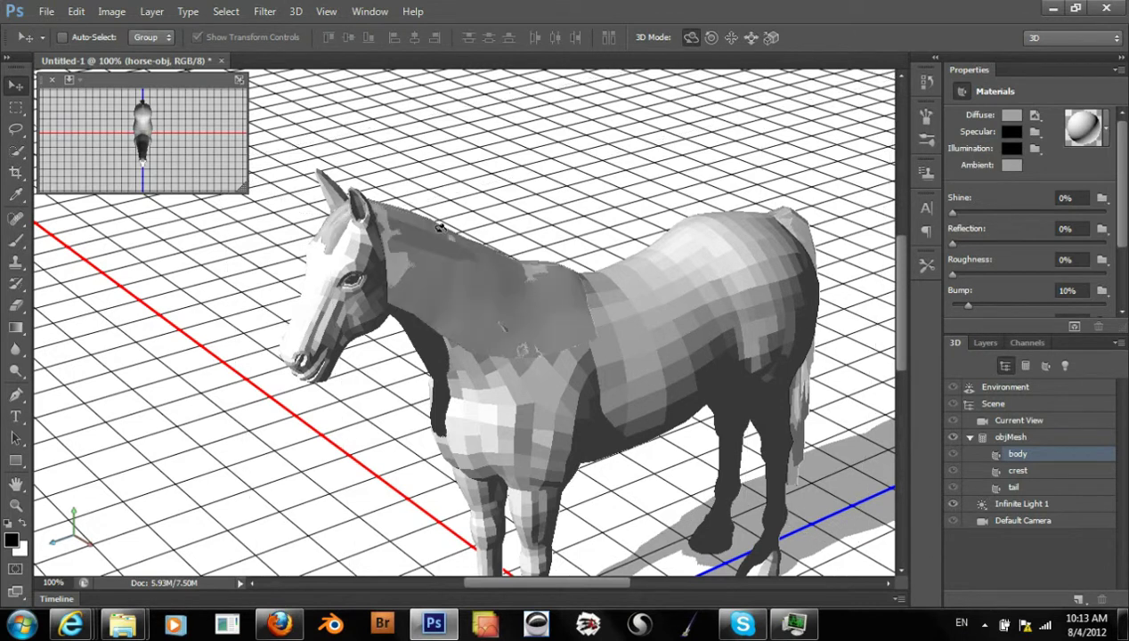
pyautogui.click(15, 240)
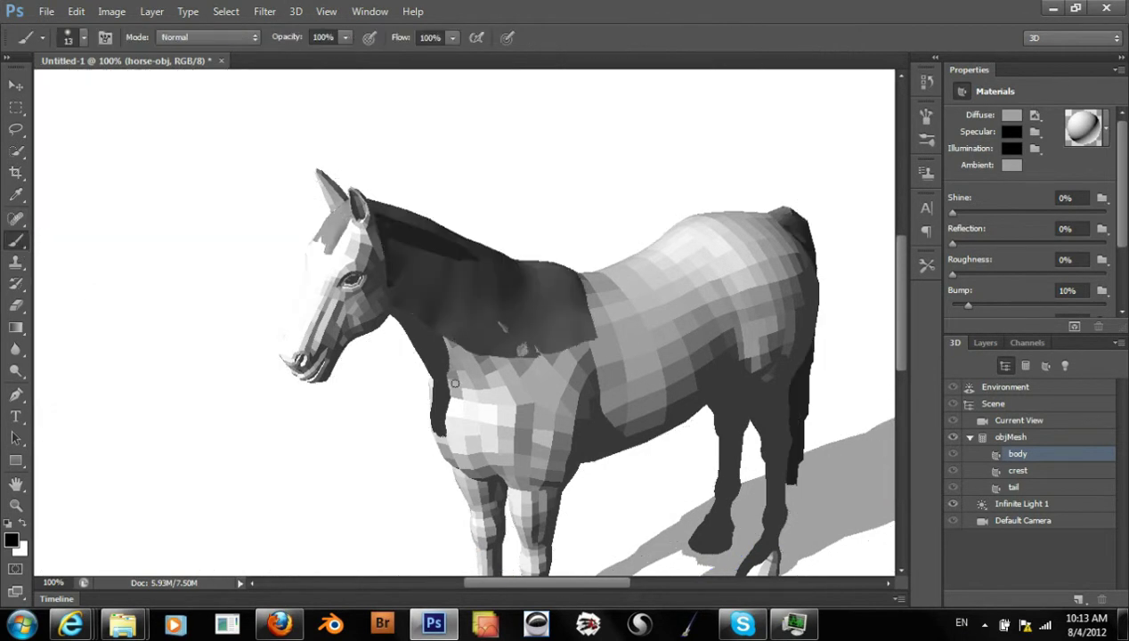
pyautogui.click(84, 37)
pyautogui.click(64, 130)
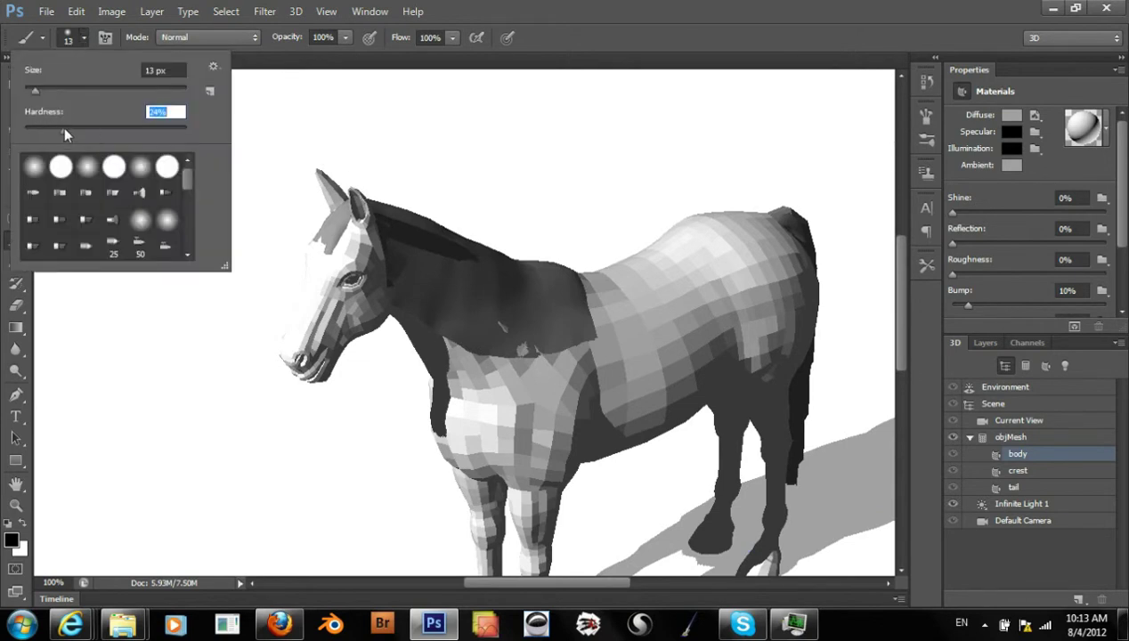
pyautogui.click(45, 89)
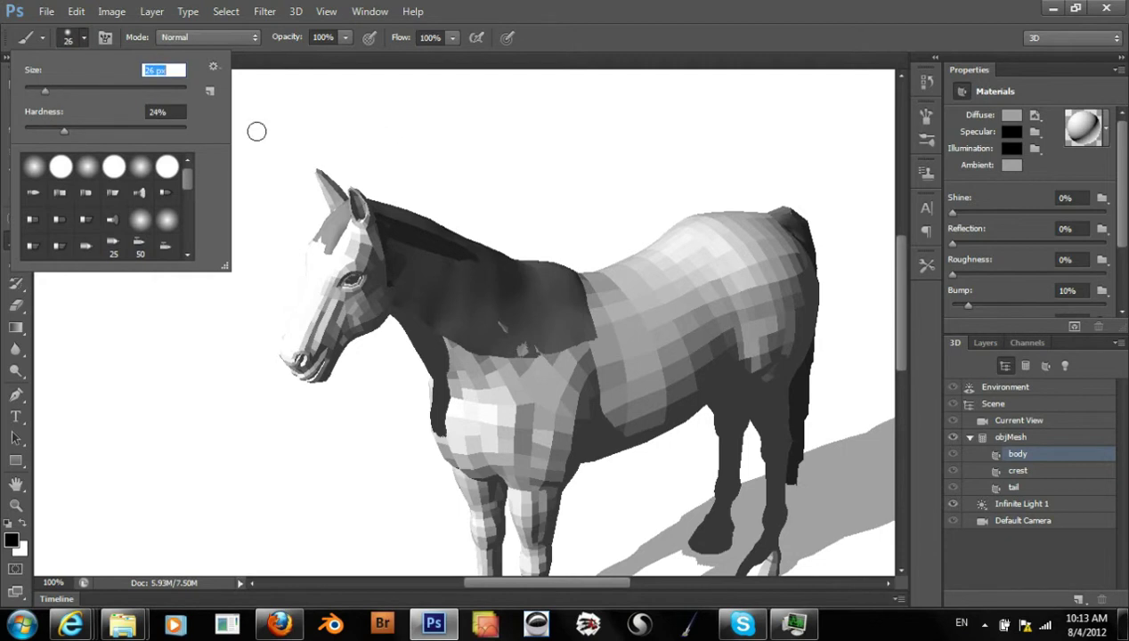
# Choose a textured 36 px brush tip and select the horse's objMesh as the object to paint on
pyautogui.moveTo(187, 168); pyautogui.dragTo(187, 209)
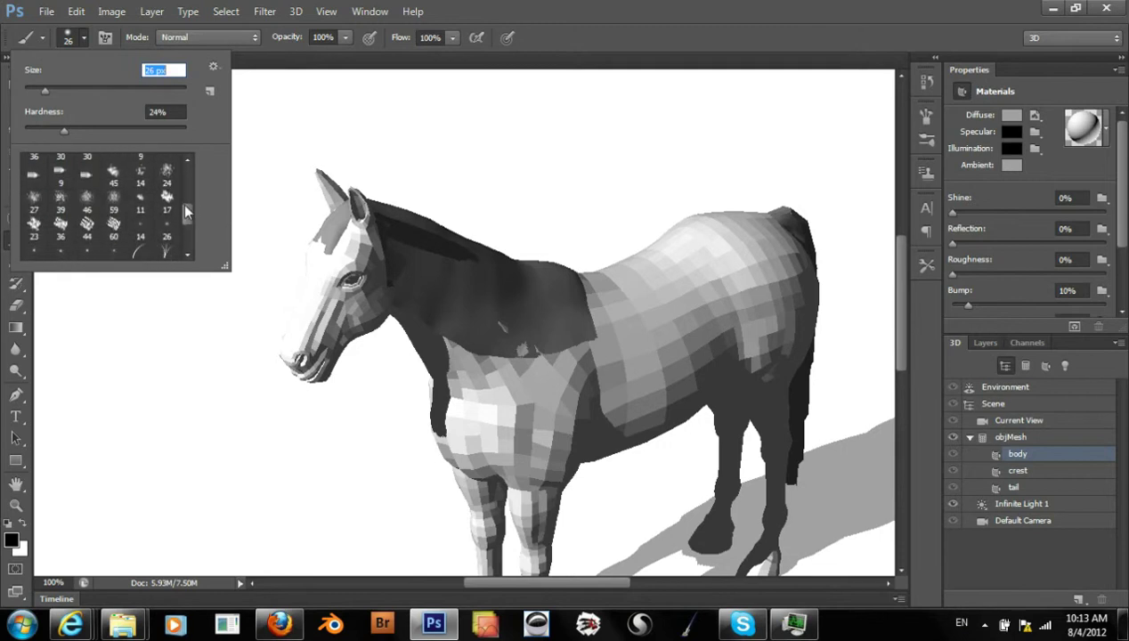
pyautogui.click(168, 176)
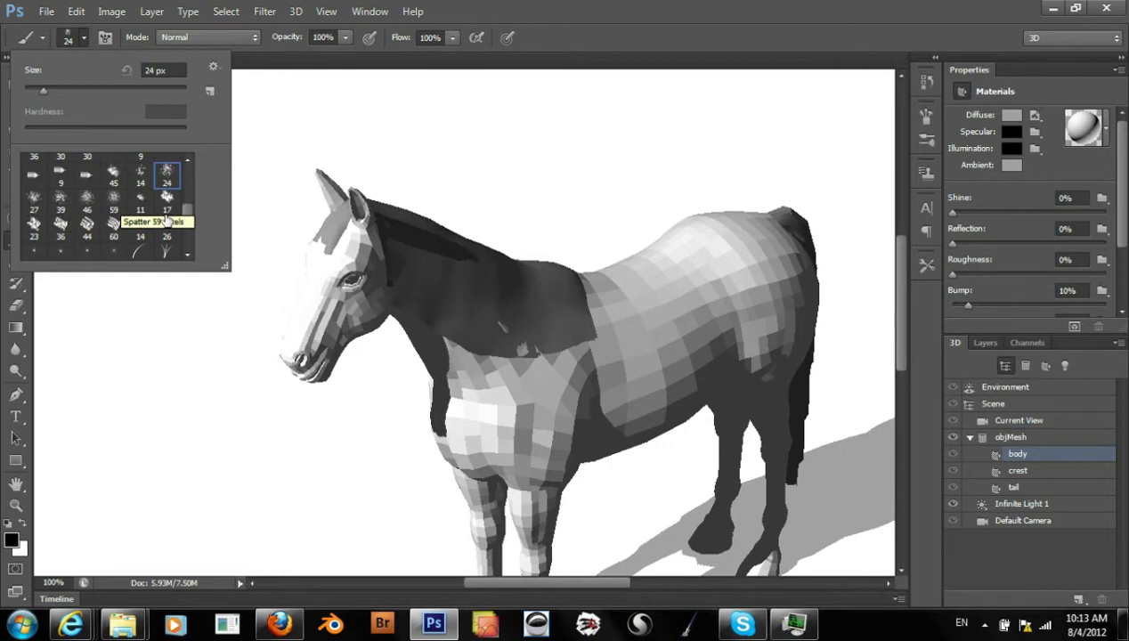
pyautogui.moveTo(189, 213); pyautogui.dragTo(188, 230)
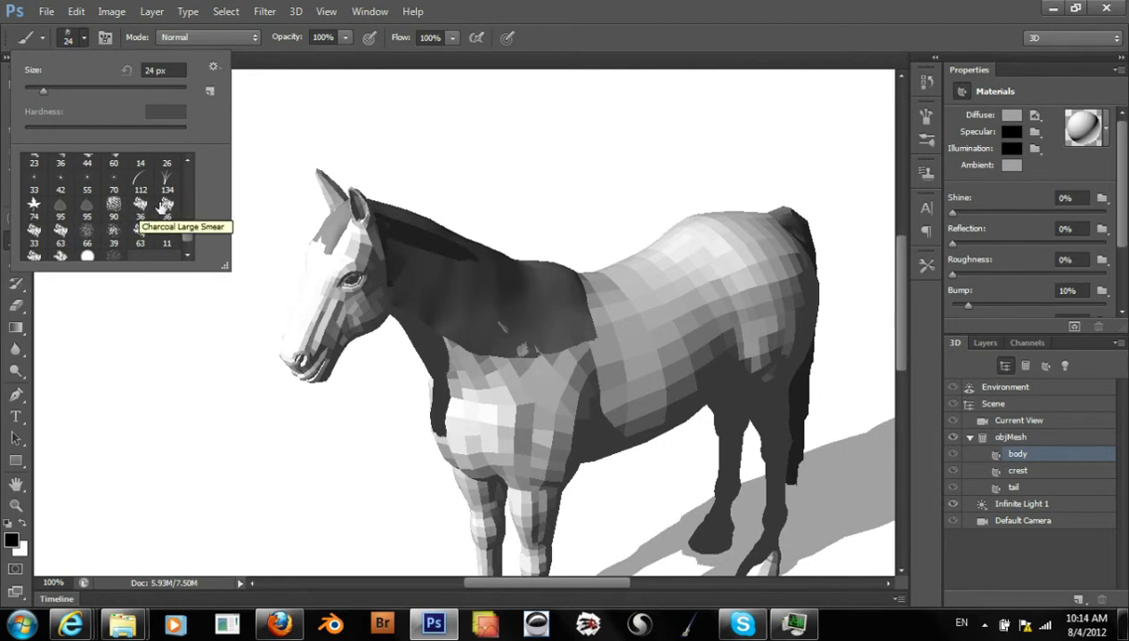
pyautogui.click(167, 210)
pyautogui.click(556, 57)
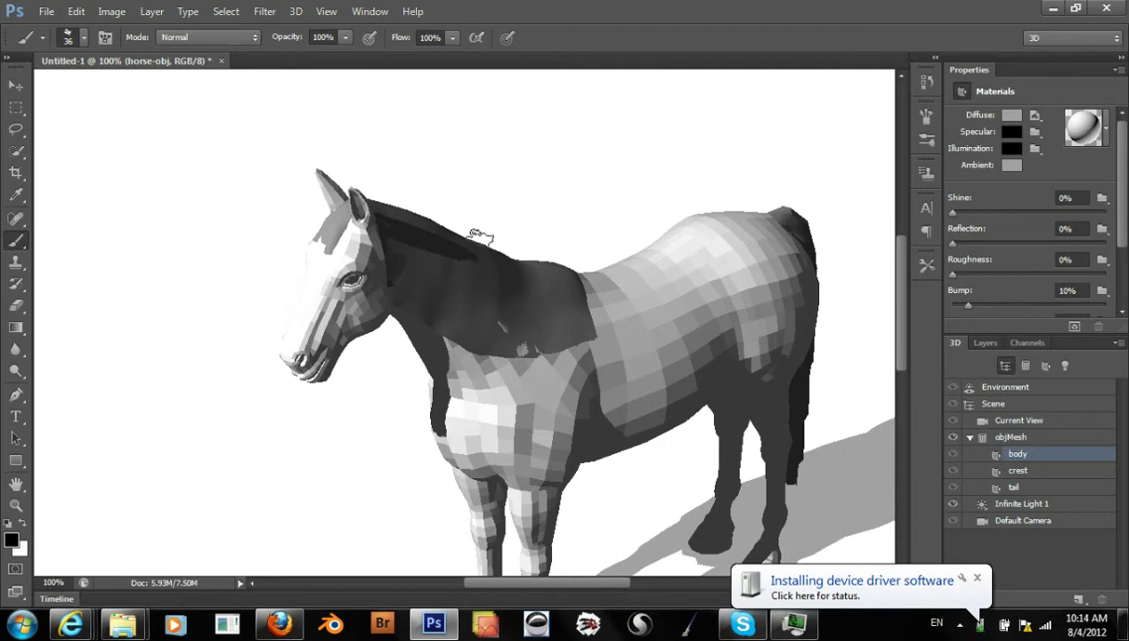
pyautogui.click(476, 234)
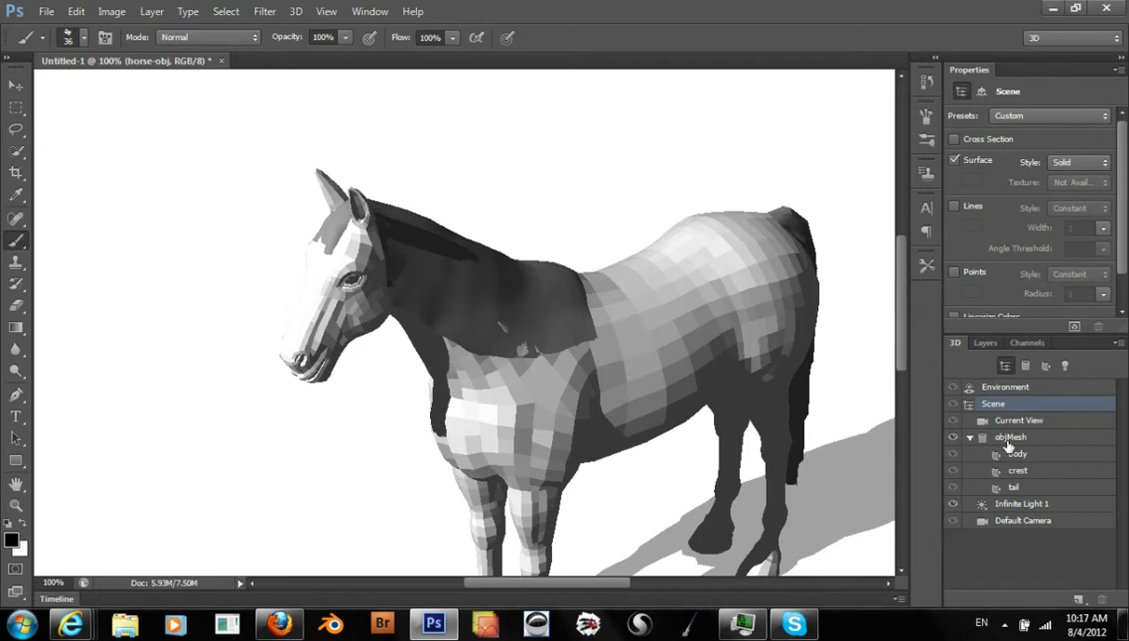
pyautogui.click(1013, 438)
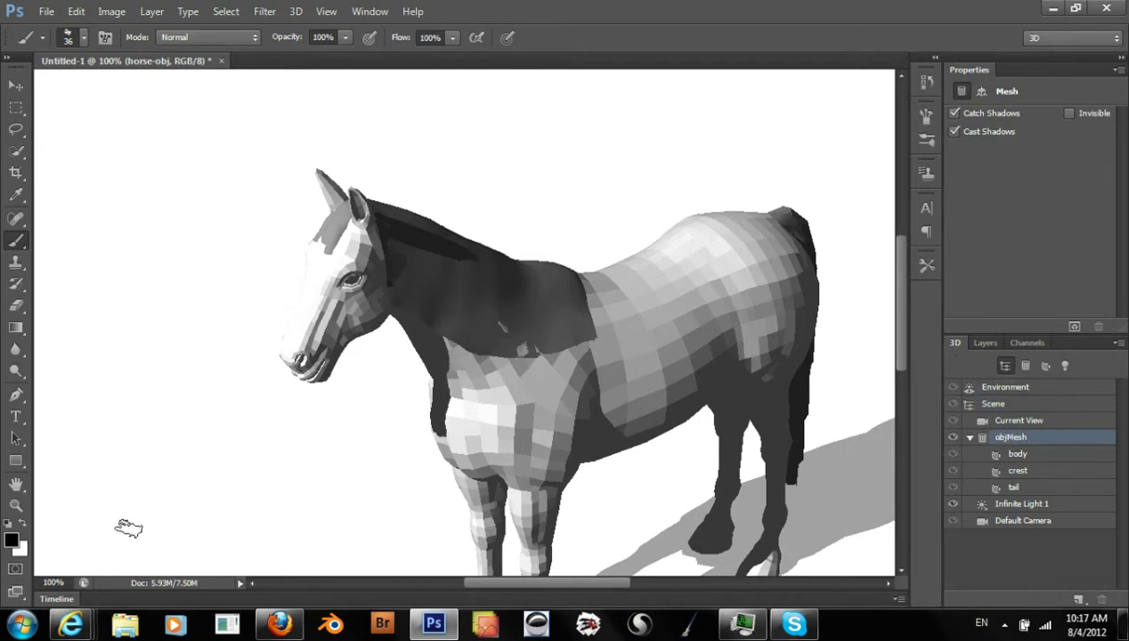
# Open the horse reference photo (JPG) from the Photoshop 3D Objects folder, with all file formats listed
pyautogui.click(45, 12)
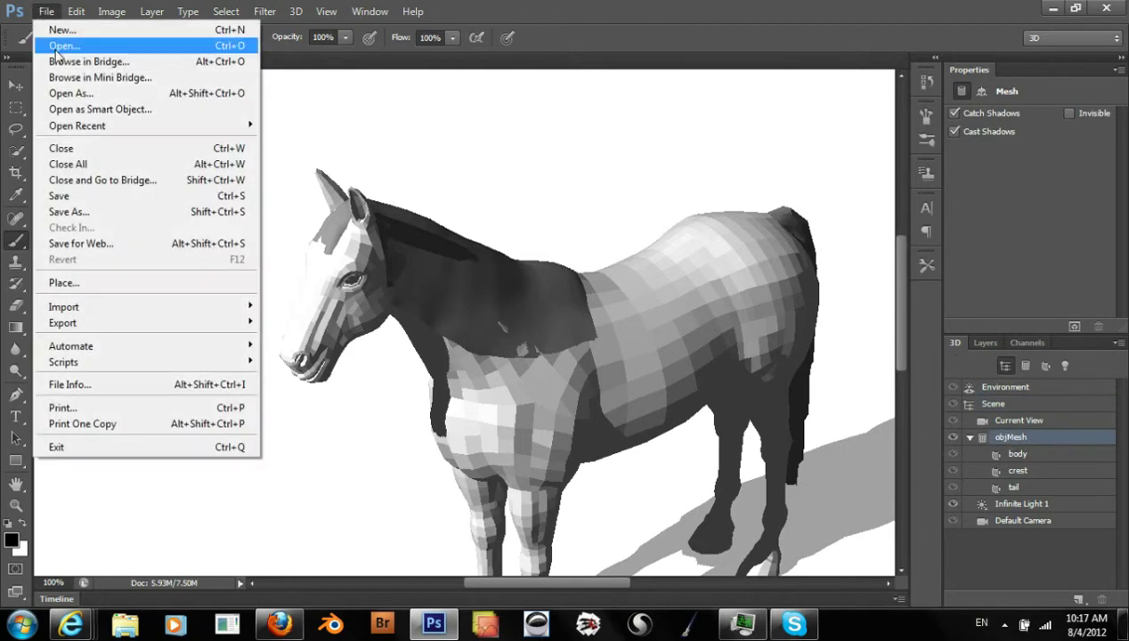
pyautogui.click(57, 46)
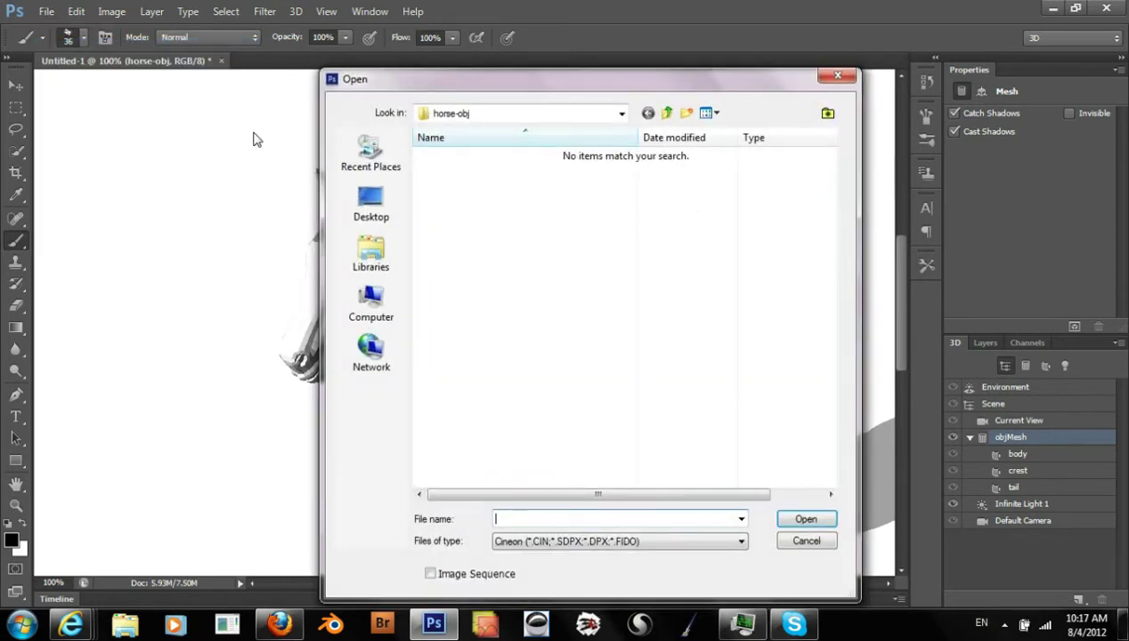
pyautogui.click(666, 113)
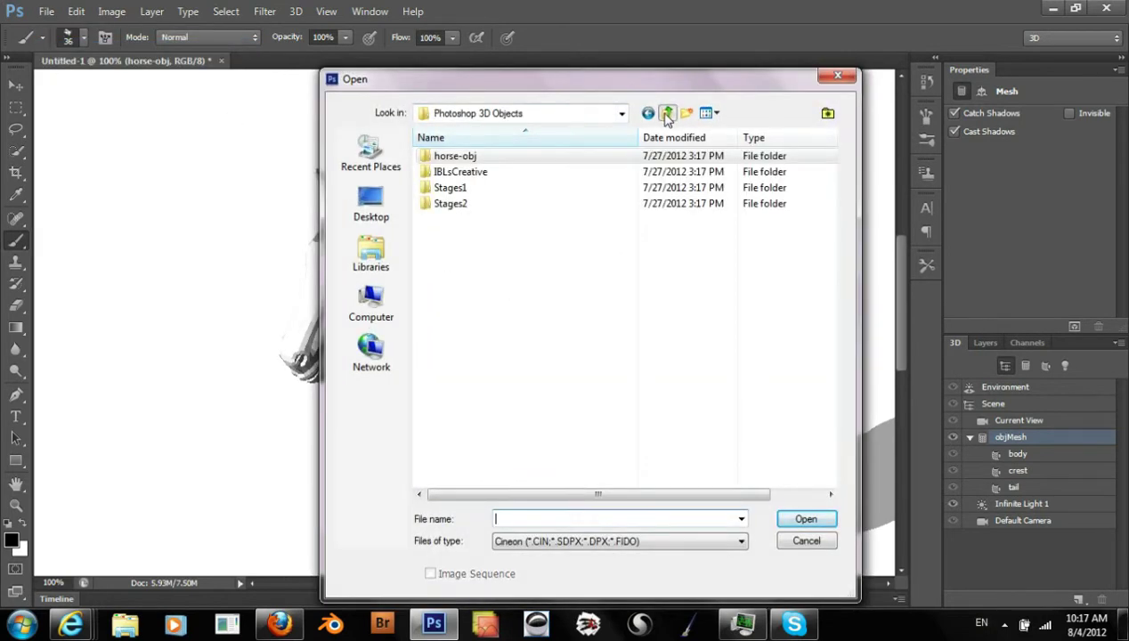
pyautogui.click(556, 541)
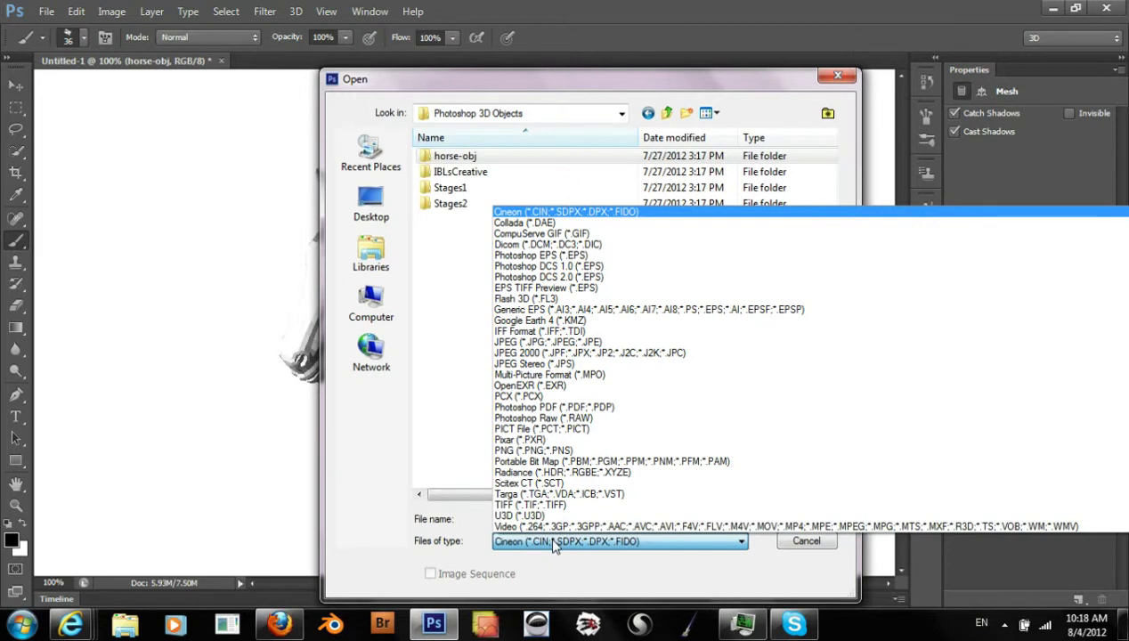
pyautogui.click(621, 574)
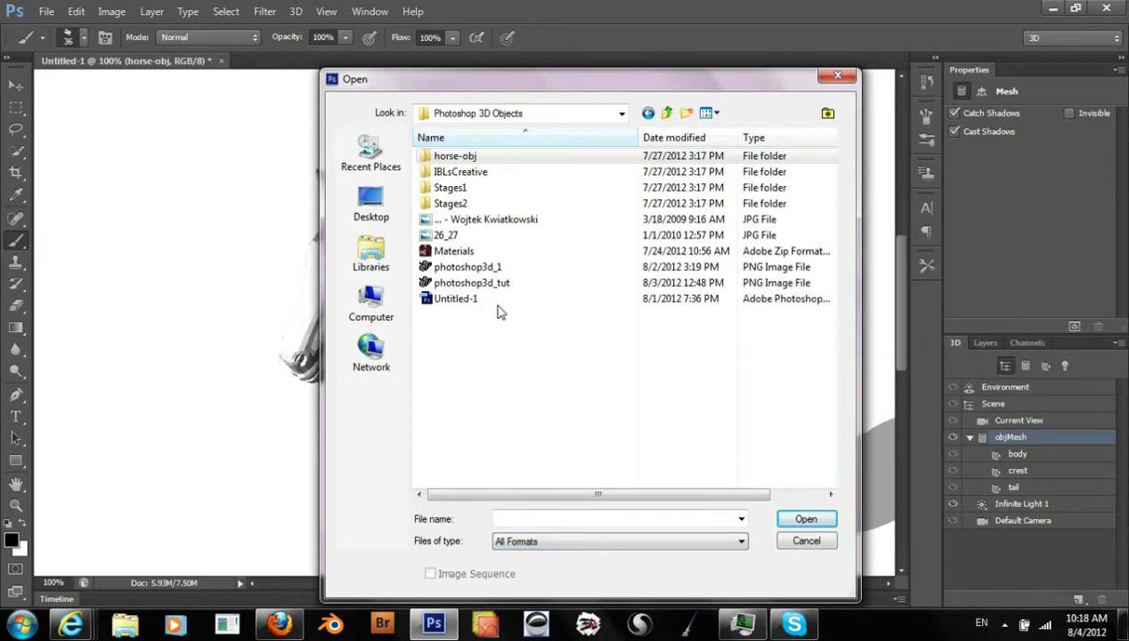
pyautogui.click(494, 219)
pyautogui.click(784, 519)
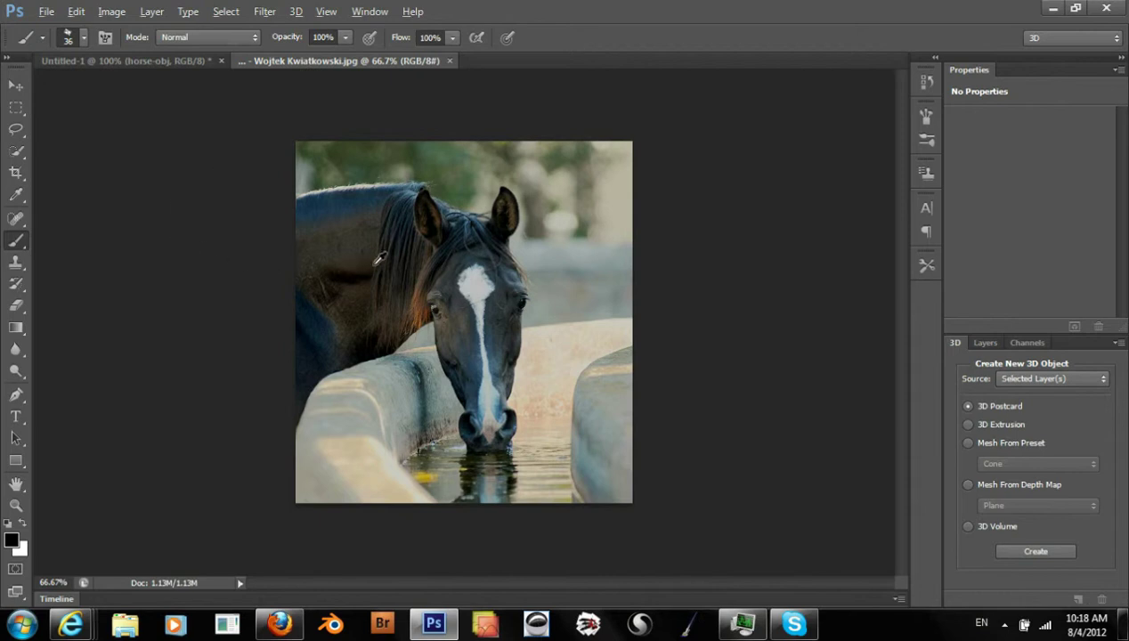
# Select the whole reference photo, sample the horse's dark mane colour and return to the 3D horse document
pyautogui.press('alt')
pyautogui.press('alt')
pyautogui.hotkey('ctrl', 'a')
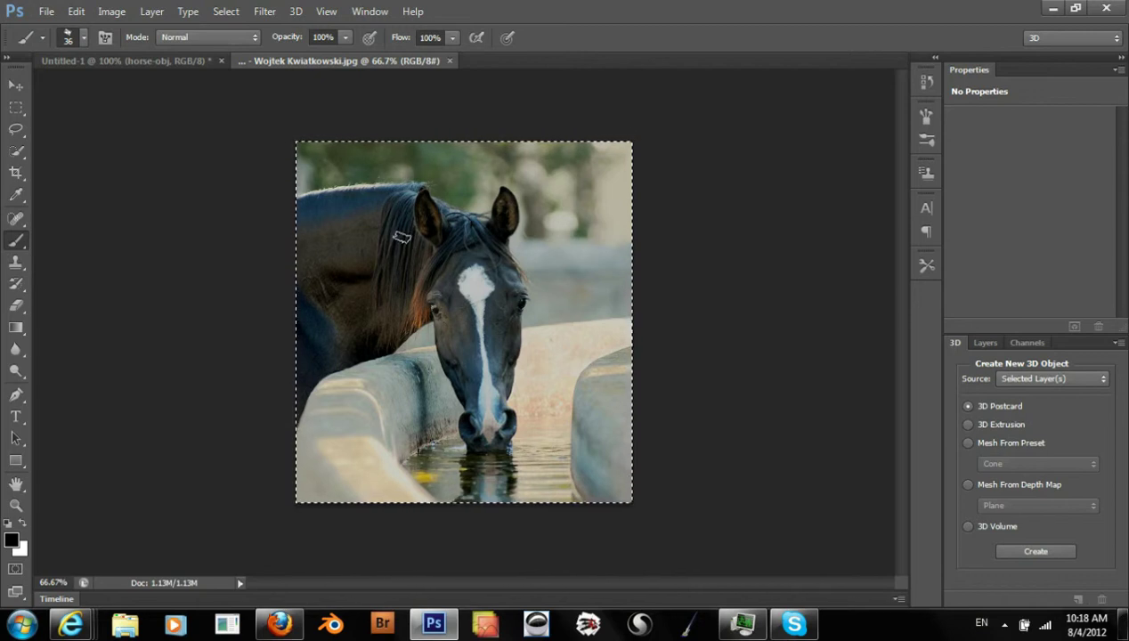
pyautogui.moveTo(402, 238)
pyautogui.mouseDown()
pyautogui.moveTo(404, 259)
pyautogui.moveTo(392, 263)
pyautogui.mouseUp()
pyautogui.click(183, 60)
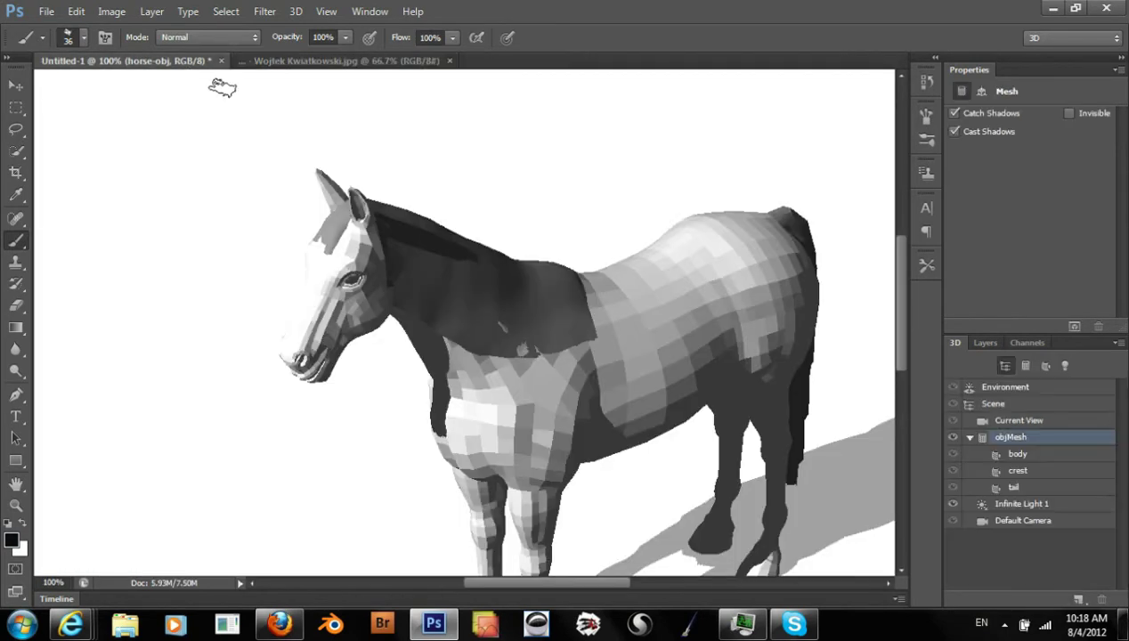
# Paint the model's mane, forelock and ears black, undoing the stray stroke on the front leg
pyautogui.click(451, 268)
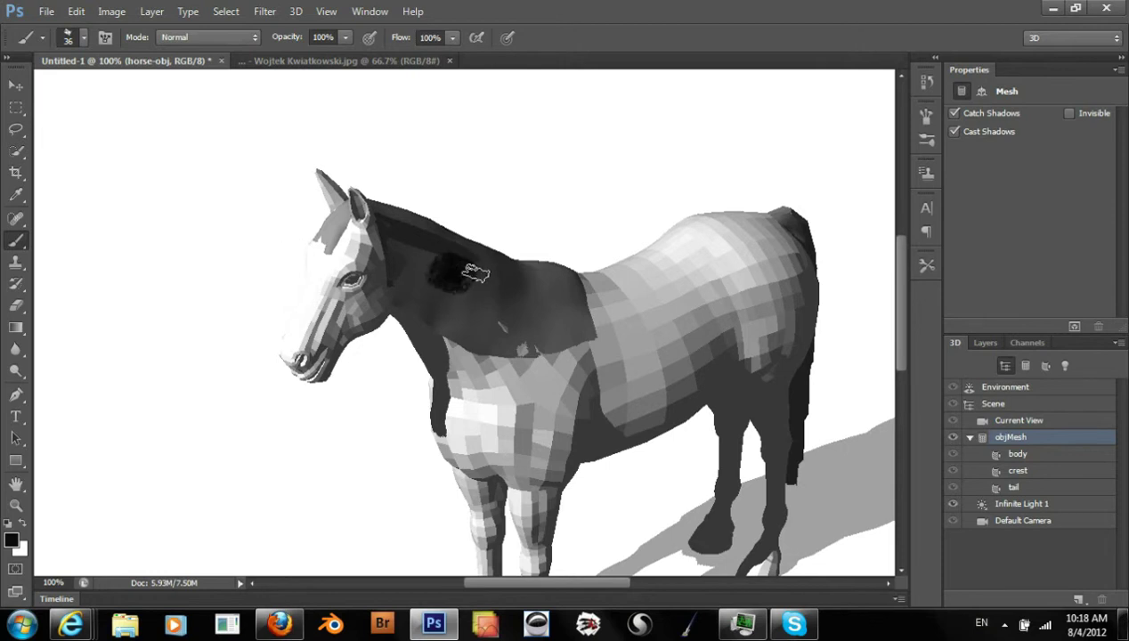
pyautogui.moveTo(495, 292)
pyautogui.mouseDown()
pyautogui.moveTo(530, 294)
pyautogui.moveTo(515, 302)
pyautogui.moveTo(526, 313)
pyautogui.moveTo(574, 316)
pyautogui.moveTo(541, 258)
pyautogui.moveTo(487, 252)
pyautogui.moveTo(398, 210)
pyautogui.moveTo(472, 243)
pyautogui.moveTo(466, 264)
pyautogui.moveTo(485, 264)
pyautogui.moveTo(481, 279)
pyautogui.moveTo(516, 290)
pyautogui.moveTo(549, 281)
pyautogui.moveTo(465, 300)
pyautogui.moveTo(473, 277)
pyautogui.moveTo(443, 260)
pyautogui.moveTo(401, 270)
pyautogui.moveTo(415, 258)
pyautogui.moveTo(464, 306)
pyautogui.moveTo(514, 302)
pyautogui.moveTo(536, 309)
pyautogui.moveTo(526, 318)
pyautogui.moveTo(543, 327)
pyautogui.moveTo(565, 320)
pyautogui.moveTo(562, 295)
pyautogui.moveTo(536, 275)
pyautogui.moveTo(541, 259)
pyautogui.moveTo(506, 254)
pyautogui.mouseUp()
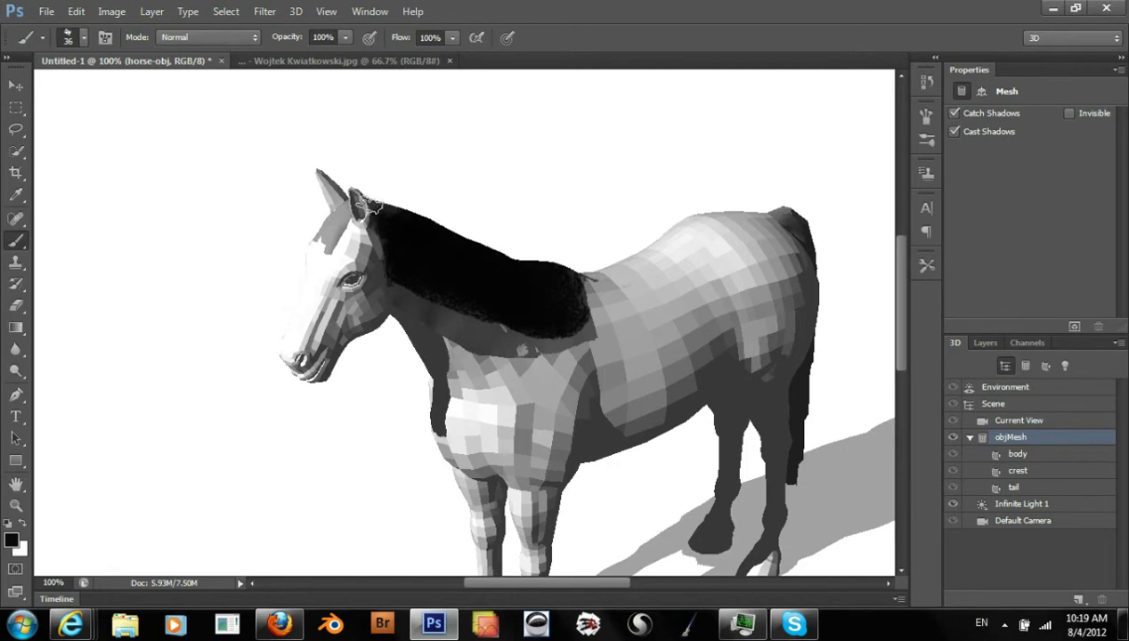
pyautogui.moveTo(342, 207)
pyautogui.mouseDown()
pyautogui.moveTo(326, 214)
pyautogui.moveTo(336, 201)
pyautogui.moveTo(327, 234)
pyautogui.moveTo(365, 207)
pyautogui.mouseUp()
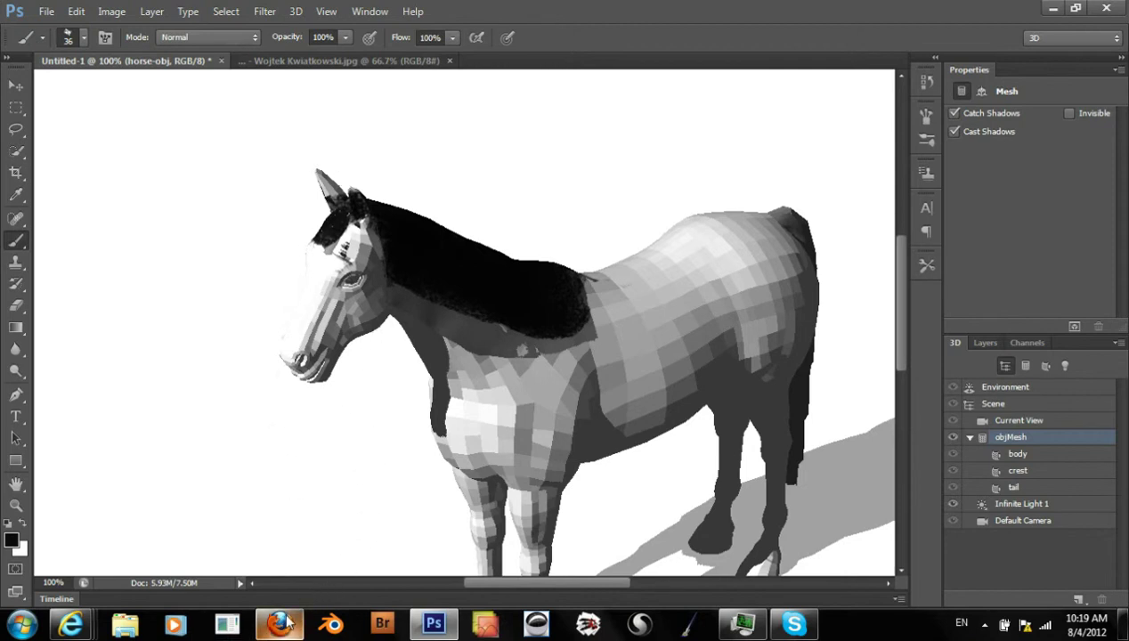
pyautogui.moveTo(458, 468); pyautogui.dragTo(476, 482)
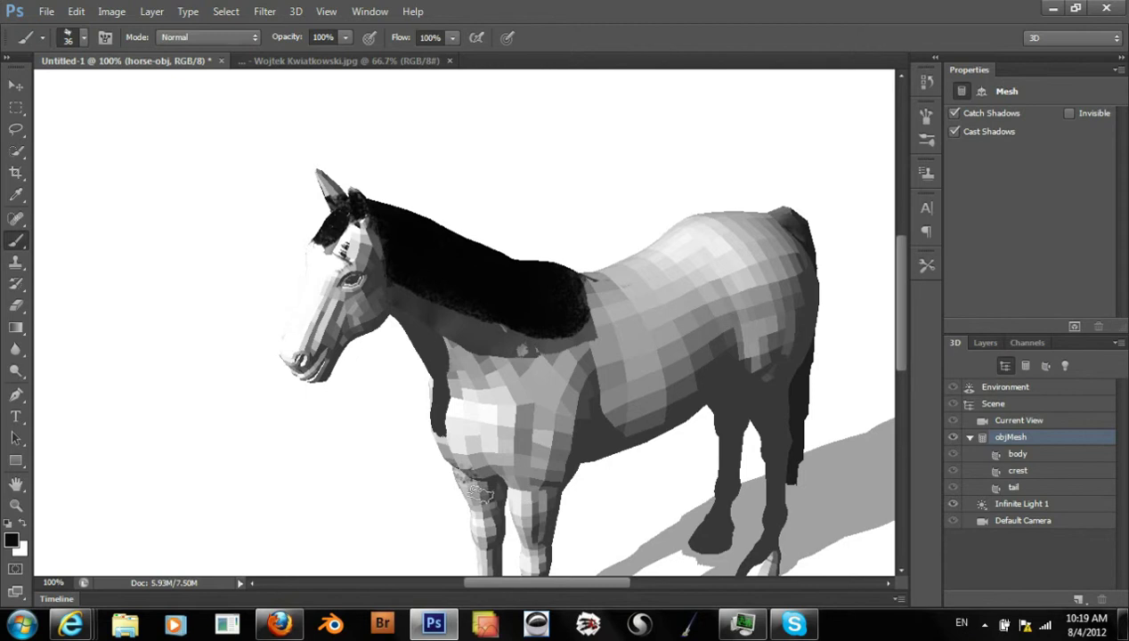
pyautogui.hotkey('ctrl', 'z')
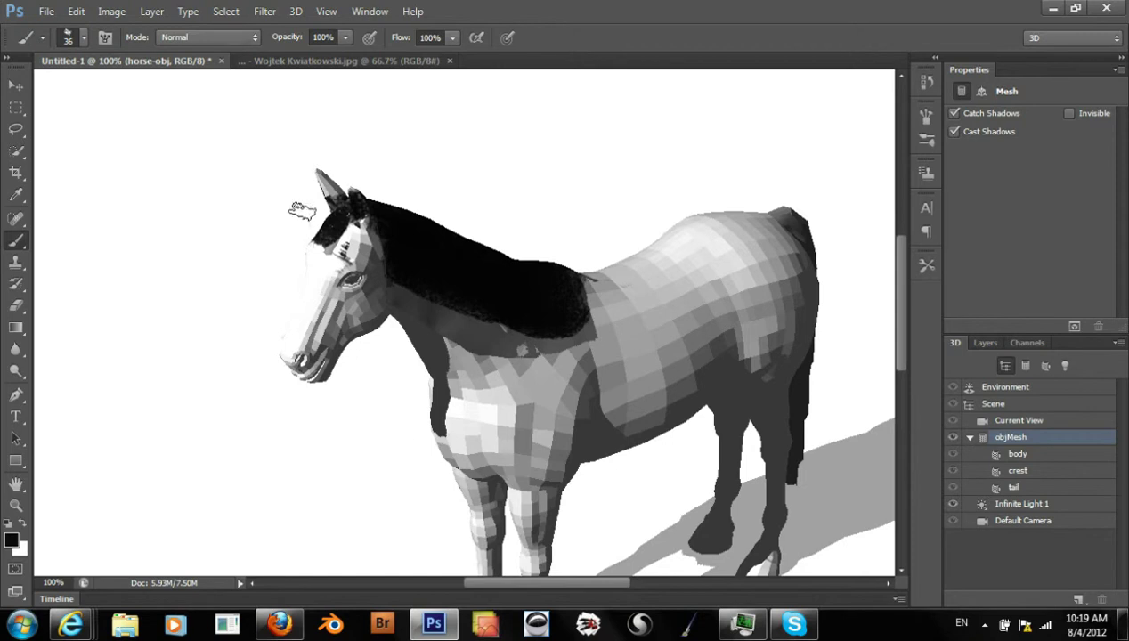
# Sample a dark grey from the horse in the reference photo and paint it down the front of the model's face
pyautogui.click(396, 62)
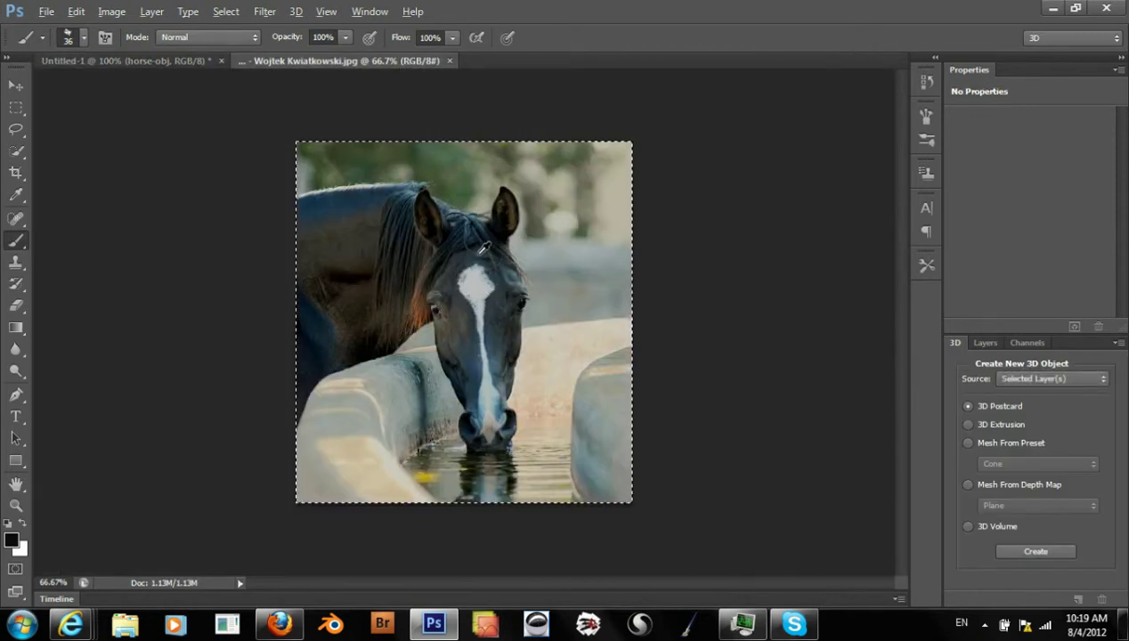
pyautogui.keyDown('alt'); pyautogui.click(451, 268); pyautogui.keyUp('alt')
pyautogui.click(616, 481)
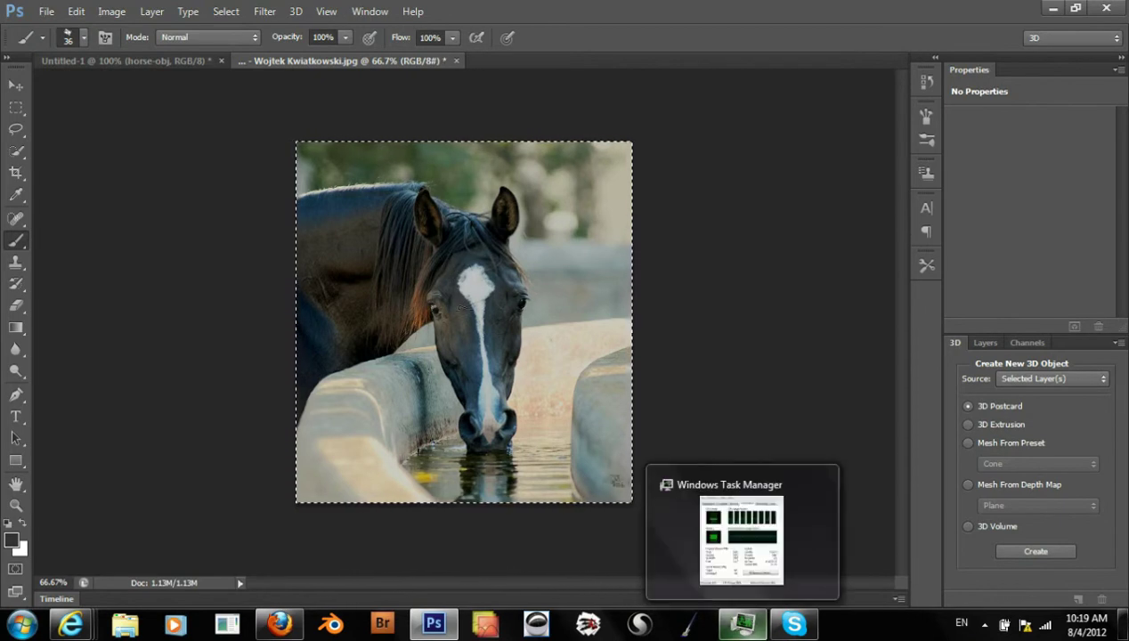
pyautogui.click(156, 61)
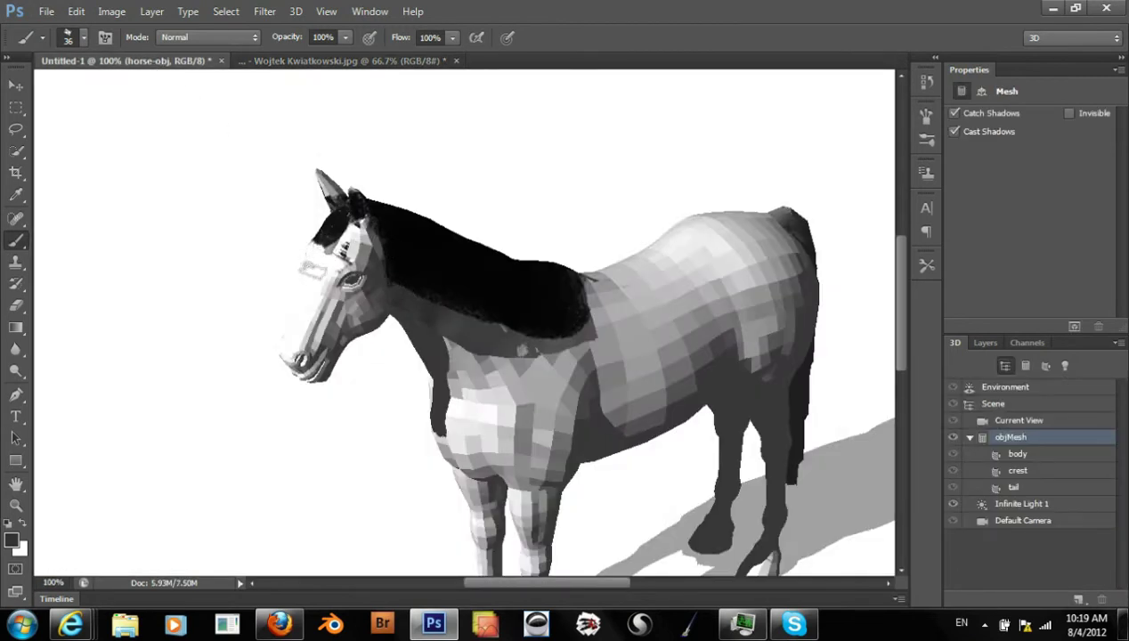
pyautogui.moveTo(325, 254)
pyautogui.mouseDown()
pyautogui.moveTo(279, 319)
pyautogui.moveTo(322, 246)
pyautogui.moveTo(289, 343)
pyautogui.mouseUp()
# Sample another tone from the horse's face in the photo and paint it over the model's forehead and nose
pyautogui.click(12, 540)
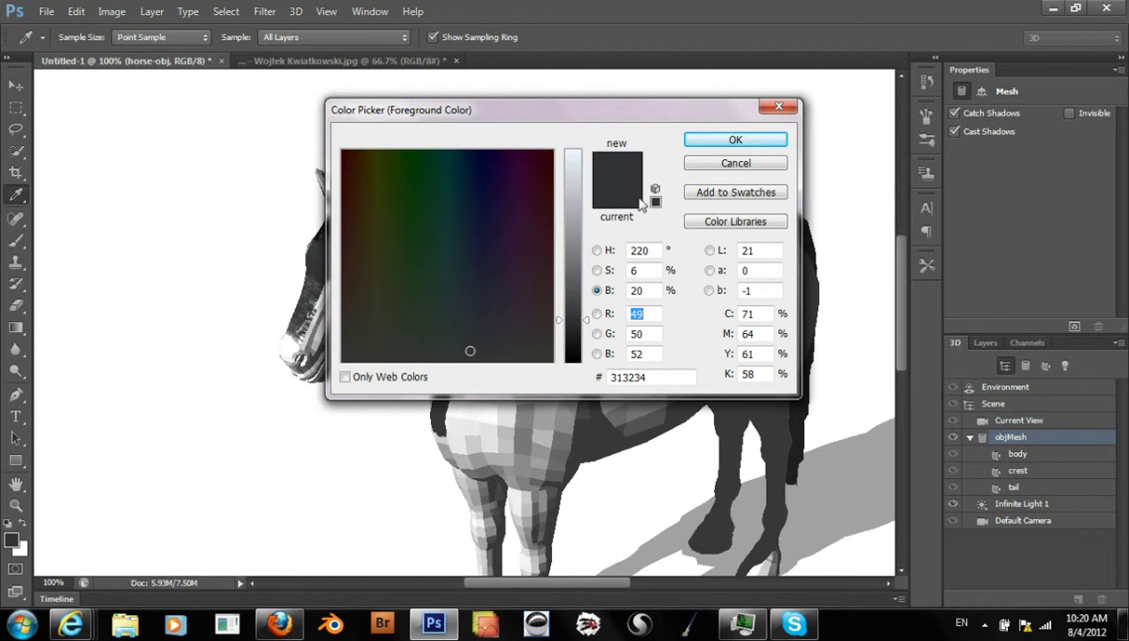
pyautogui.click(718, 169)
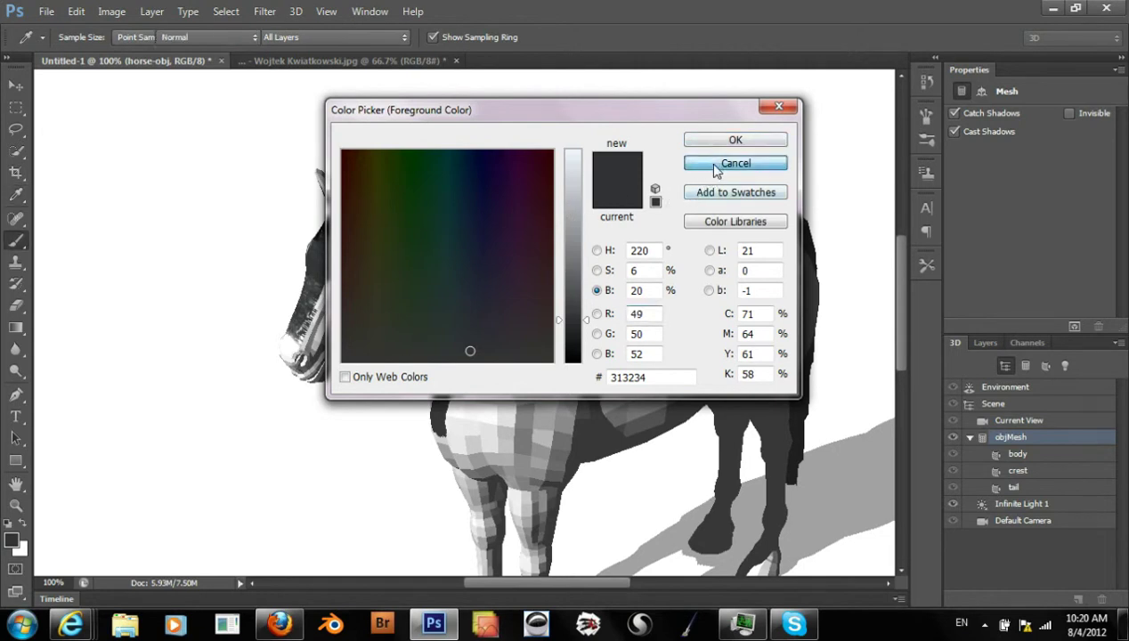
pyautogui.click(293, 62)
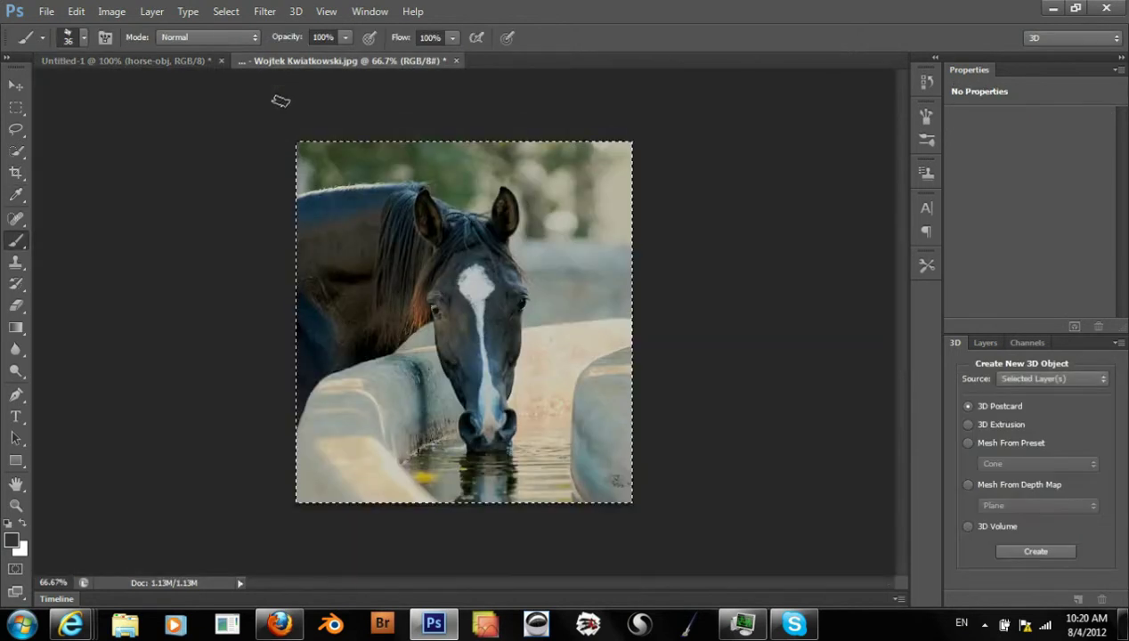
pyautogui.keyDown('alt'); pyautogui.click(462, 303); pyautogui.keyUp('alt')
pyautogui.moveTo(458, 316); pyautogui.dragTo(463, 312)
pyautogui.click(149, 62)
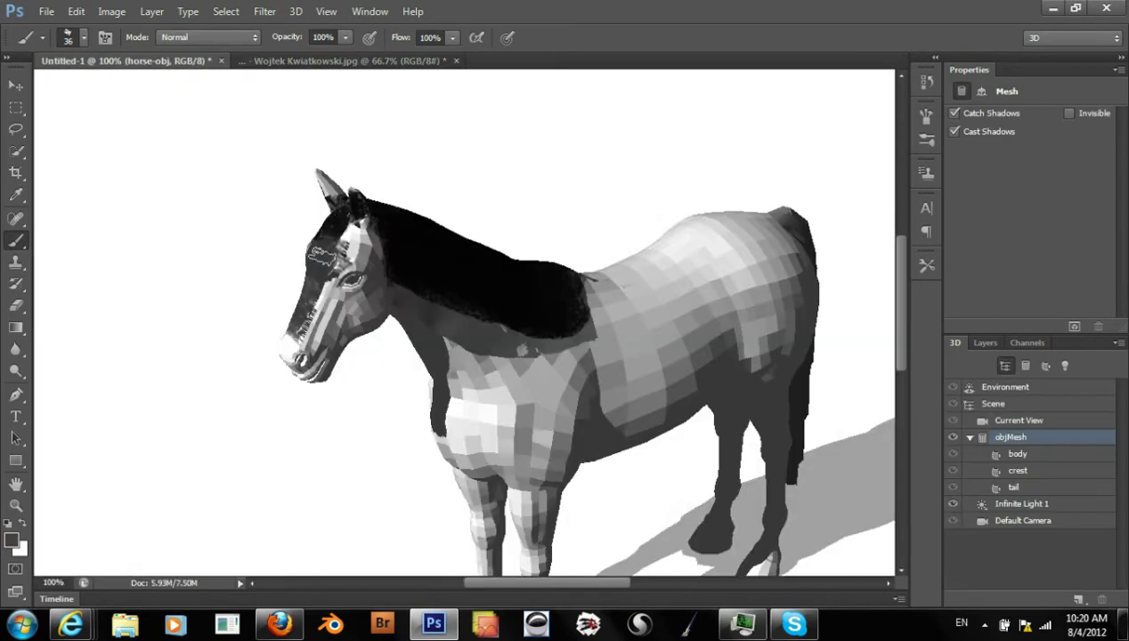
pyautogui.moveTo(334, 246); pyautogui.dragTo(315, 256)
pyautogui.moveTo(310, 286)
pyautogui.mouseDown()
pyautogui.moveTo(321, 284)
pyautogui.moveTo(301, 301)
pyautogui.mouseUp()
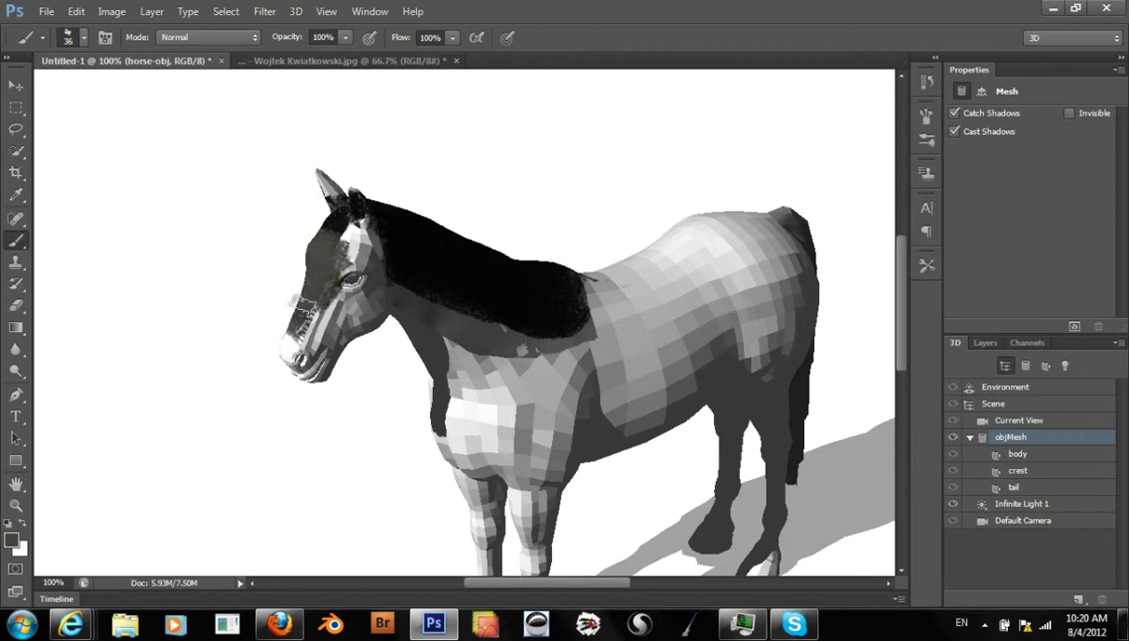
# Orbit the current 3D camera view to see the horse's head and back from the front and above
pyautogui.click(82, 39)
pyautogui.click(81, 37)
pyautogui.click(1012, 424)
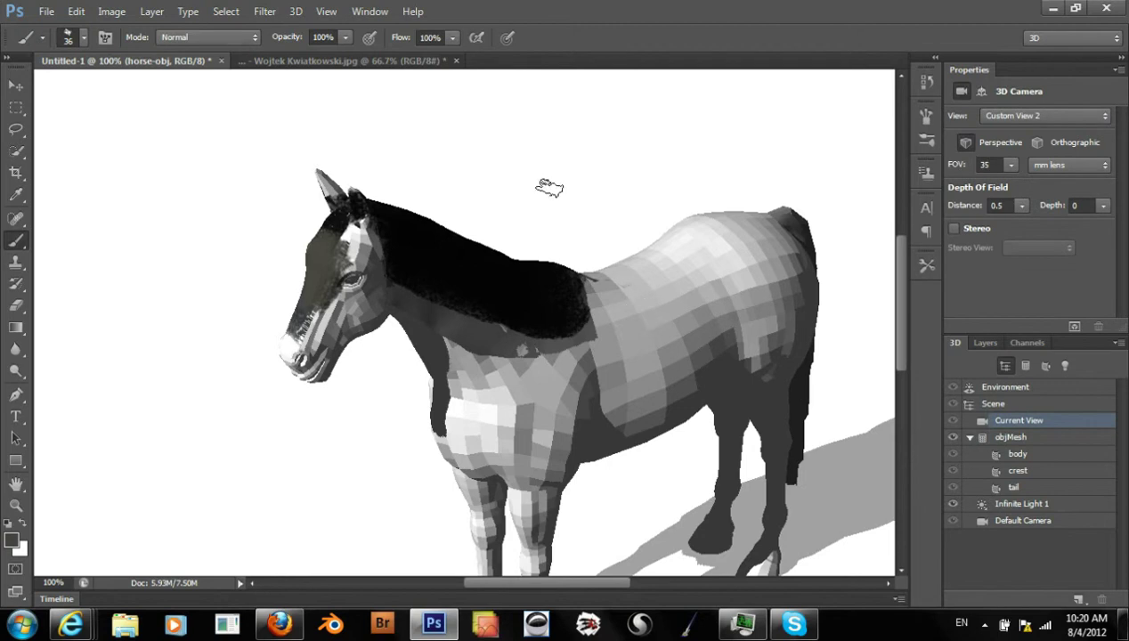
pyautogui.click(16, 85)
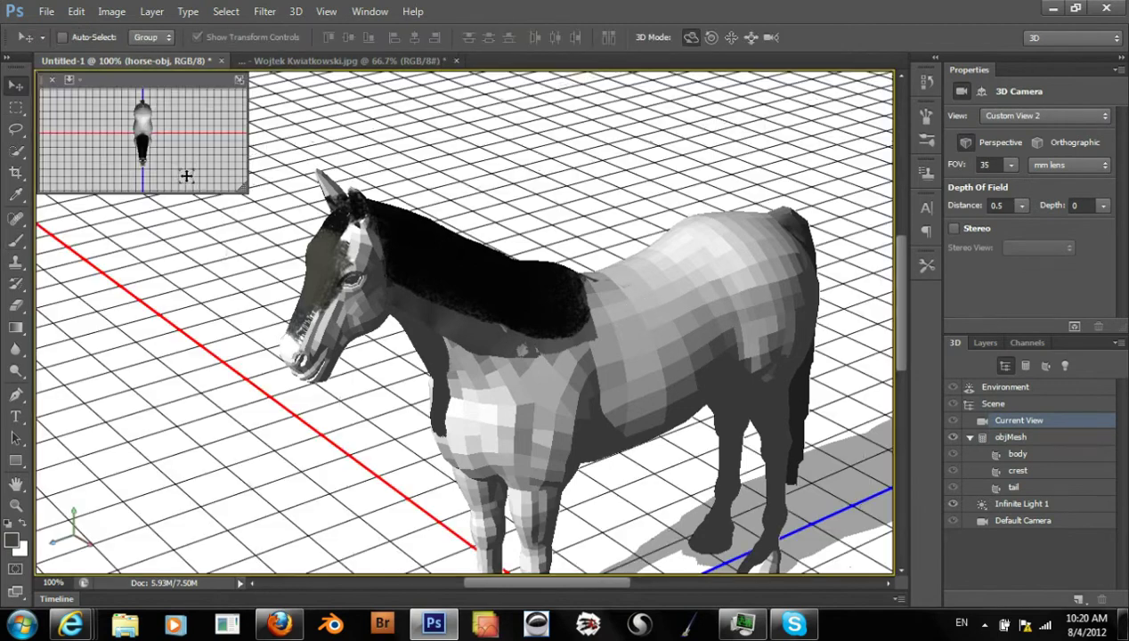
pyautogui.moveTo(442, 165); pyautogui.dragTo(566, 186)
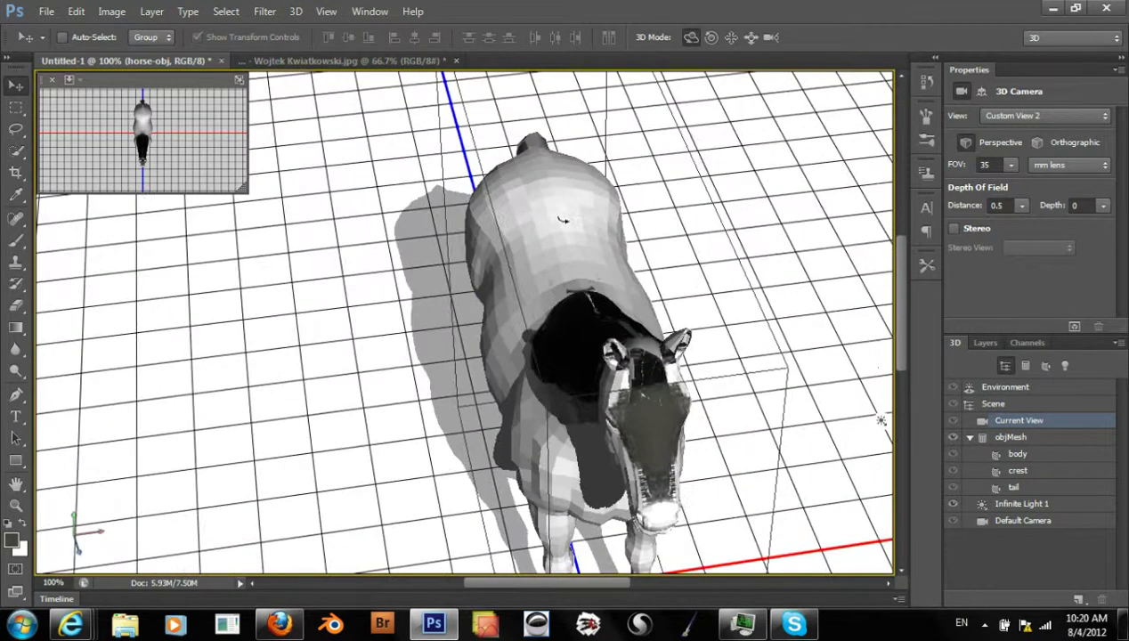
# Set the surface render style of the whole 3D scene to Paint Mask
pyautogui.moveTo(554, 218); pyautogui.dragTo(277, 82)
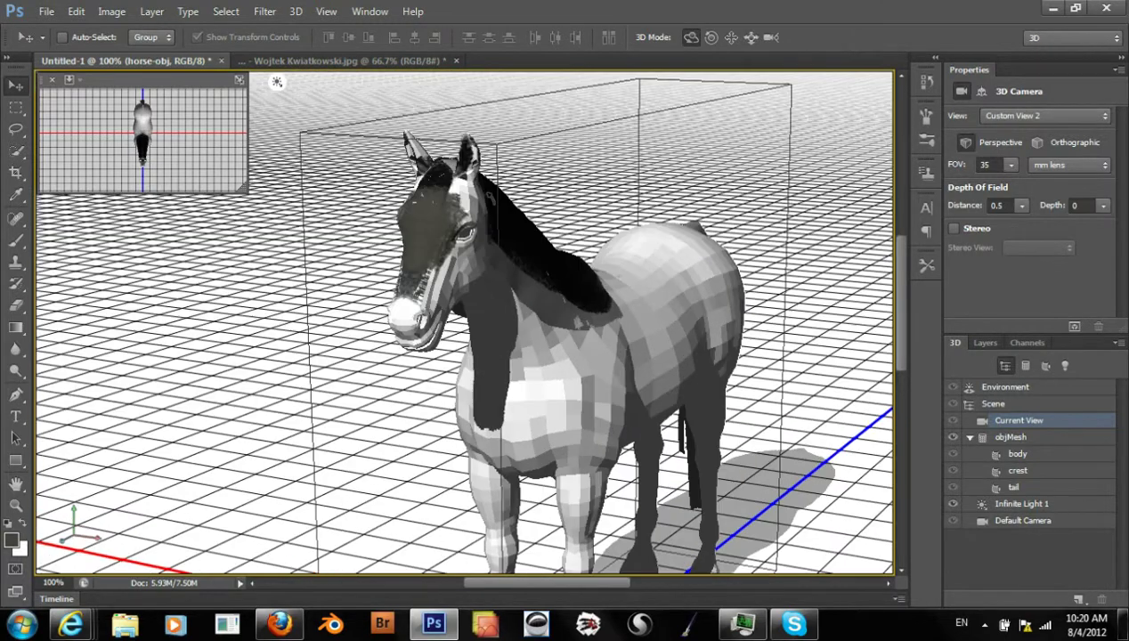
pyautogui.moveTo(512, 196); pyautogui.dragTo(566, 236)
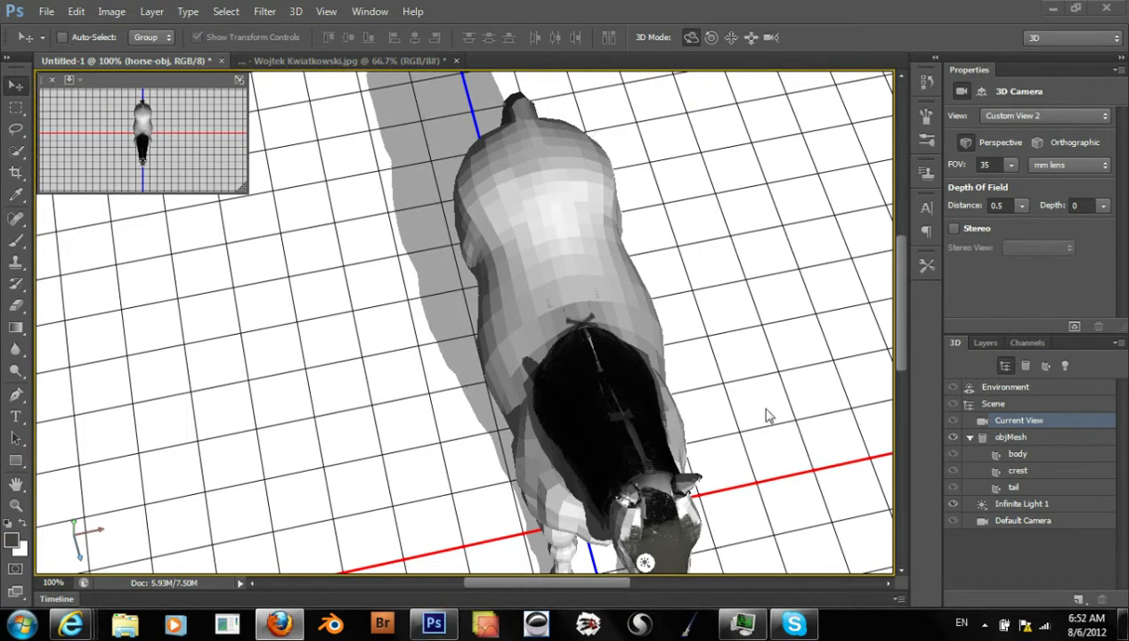
pyautogui.click(993, 405)
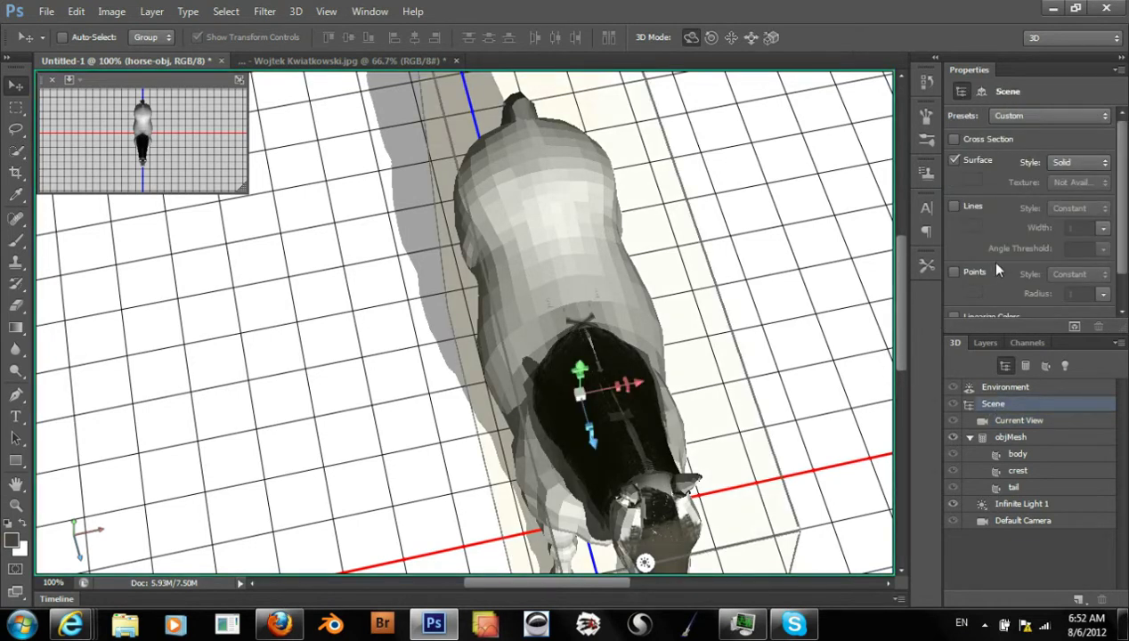
pyautogui.moveTo(1125, 221); pyautogui.dragTo(1122, 281)
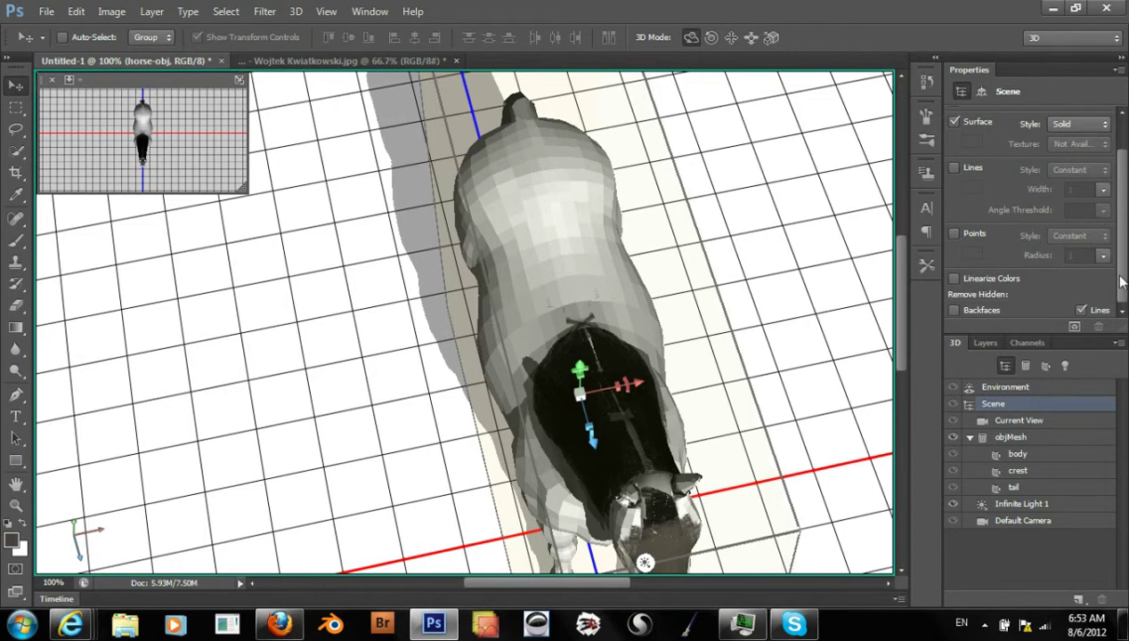
pyautogui.click(975, 309)
pyautogui.moveTo(1124, 267); pyautogui.dragTo(1121, 225)
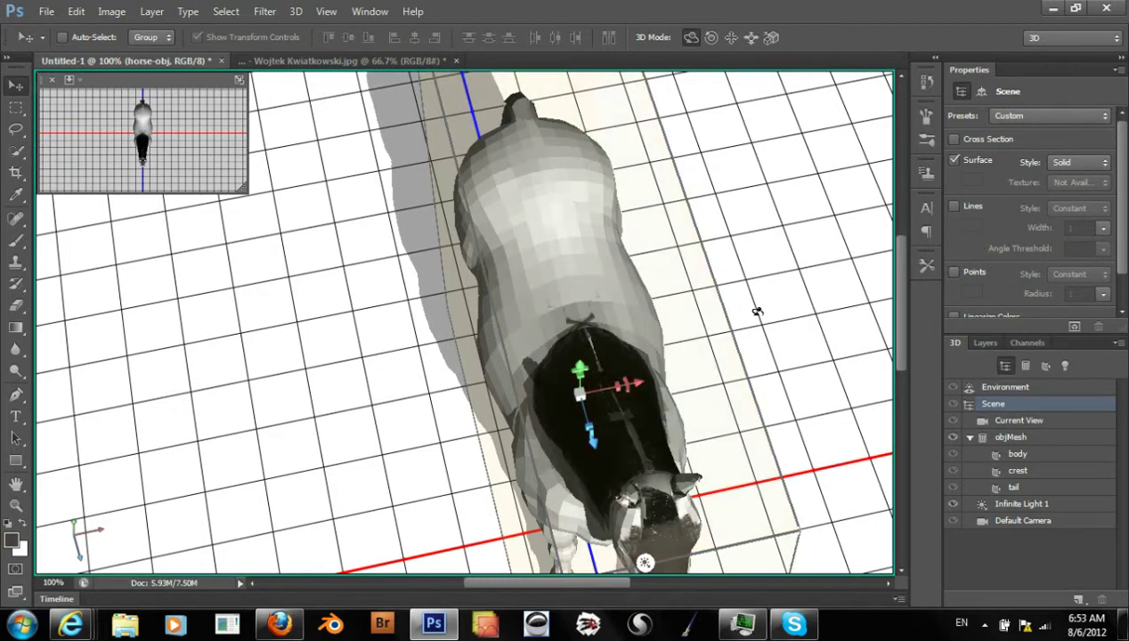
pyautogui.moveTo(768, 289); pyautogui.dragTo(818, 375)
pyautogui.scroll(-2, 1123, 231)
pyautogui.scroll(2, 1122, 249)
pyautogui.click(1074, 160)
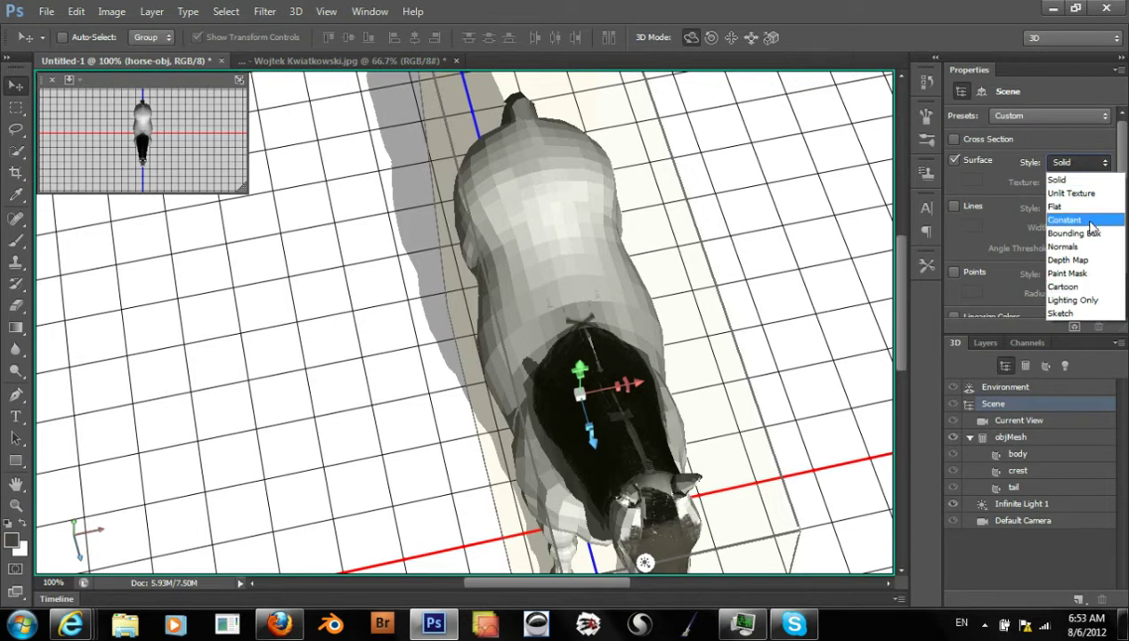
pyautogui.click(1069, 273)
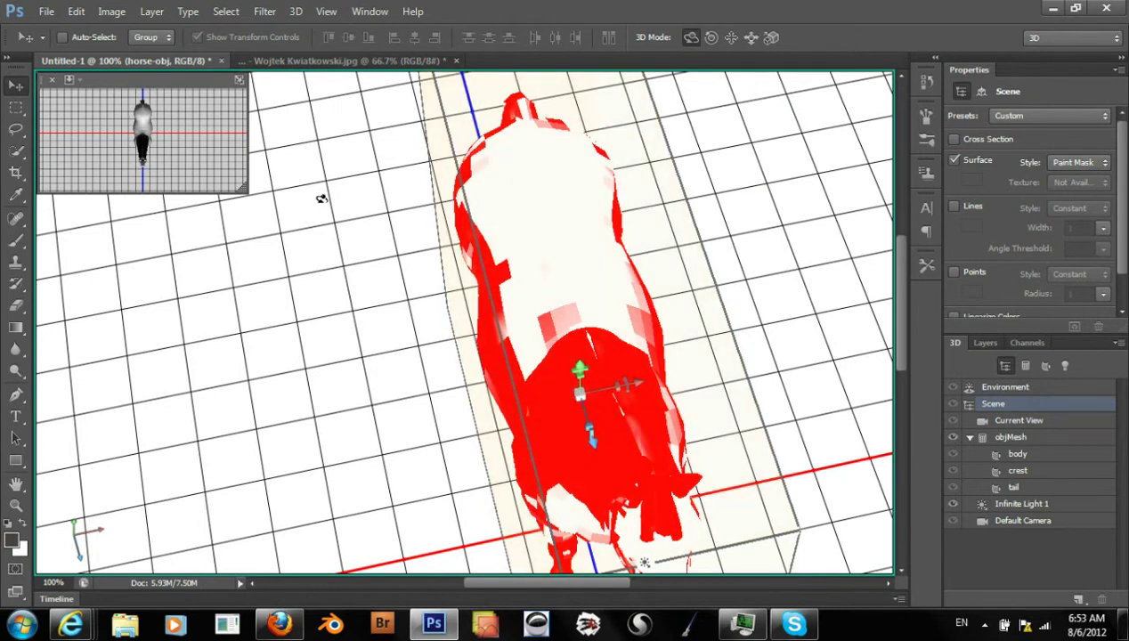
# Set the minimum angle of the 3D paint falloff to 40
pyautogui.click(296, 11)
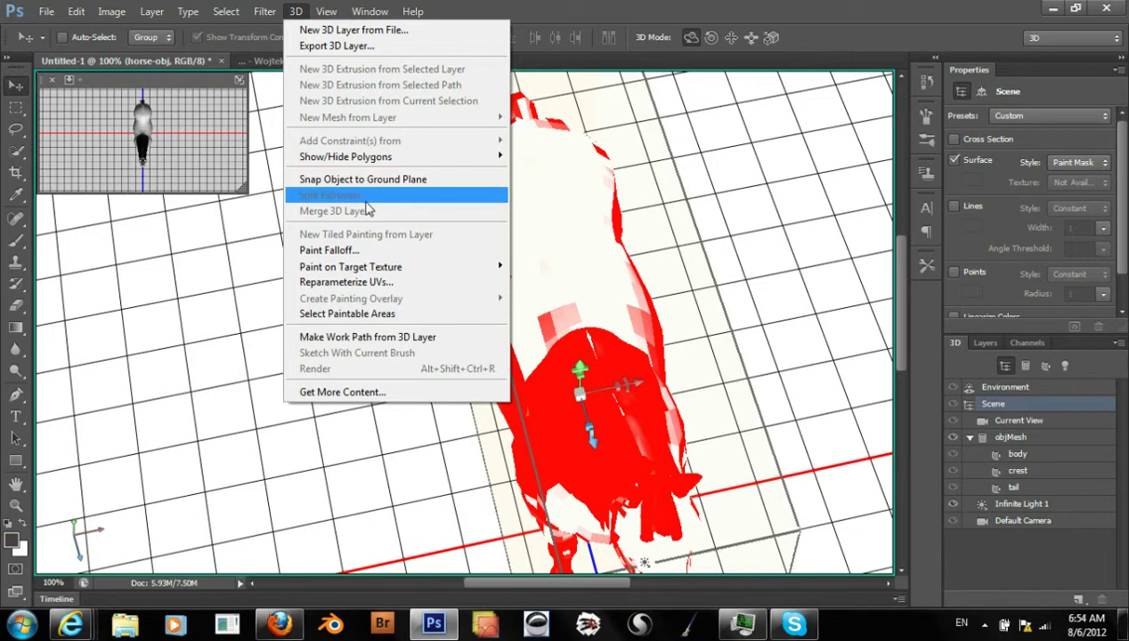
pyautogui.click(362, 253)
pyautogui.click(523, 206)
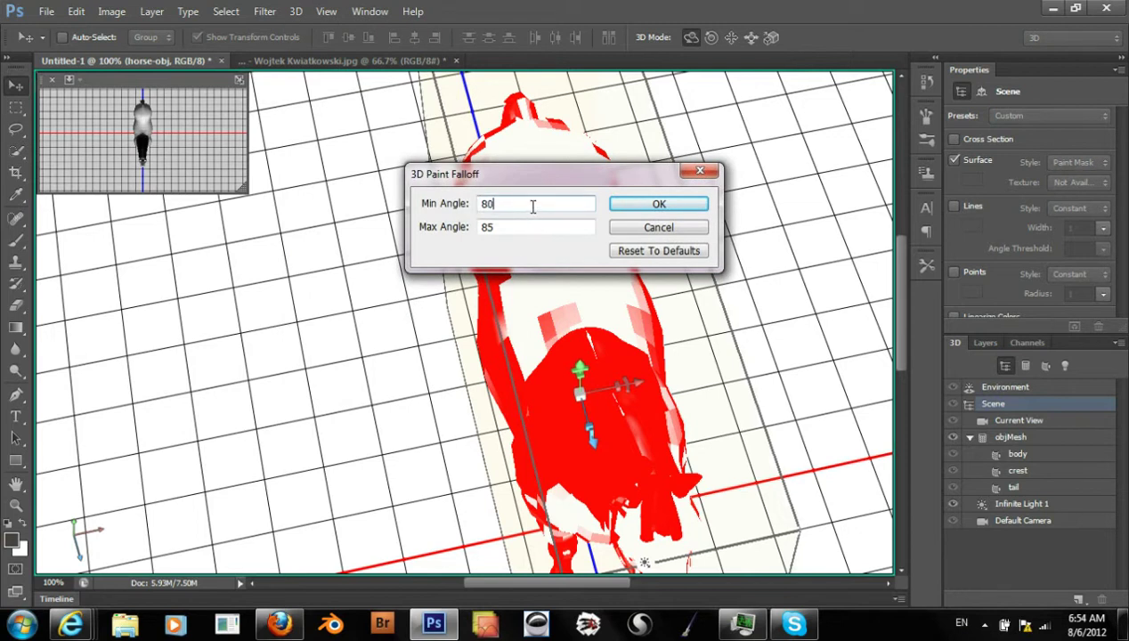
pyautogui.moveTo(494, 205); pyautogui.dragTo(466, 217)
pyautogui.write('4')
pyautogui.press('Return')
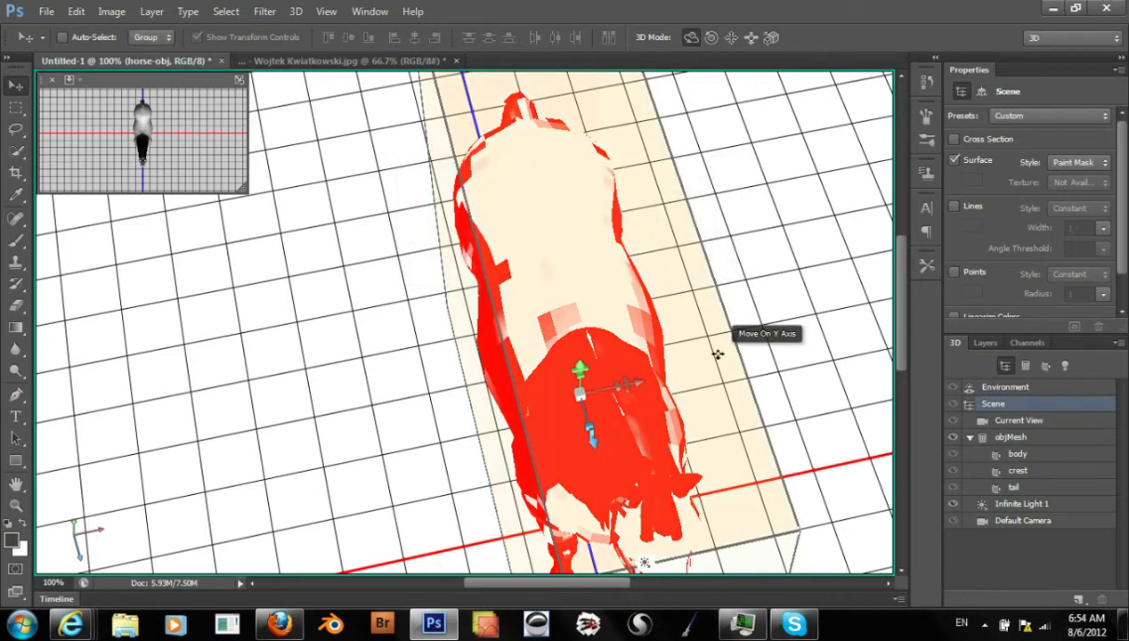
# Set the maximum angle of the 3D paint falloff to 75
pyautogui.click(297, 12)
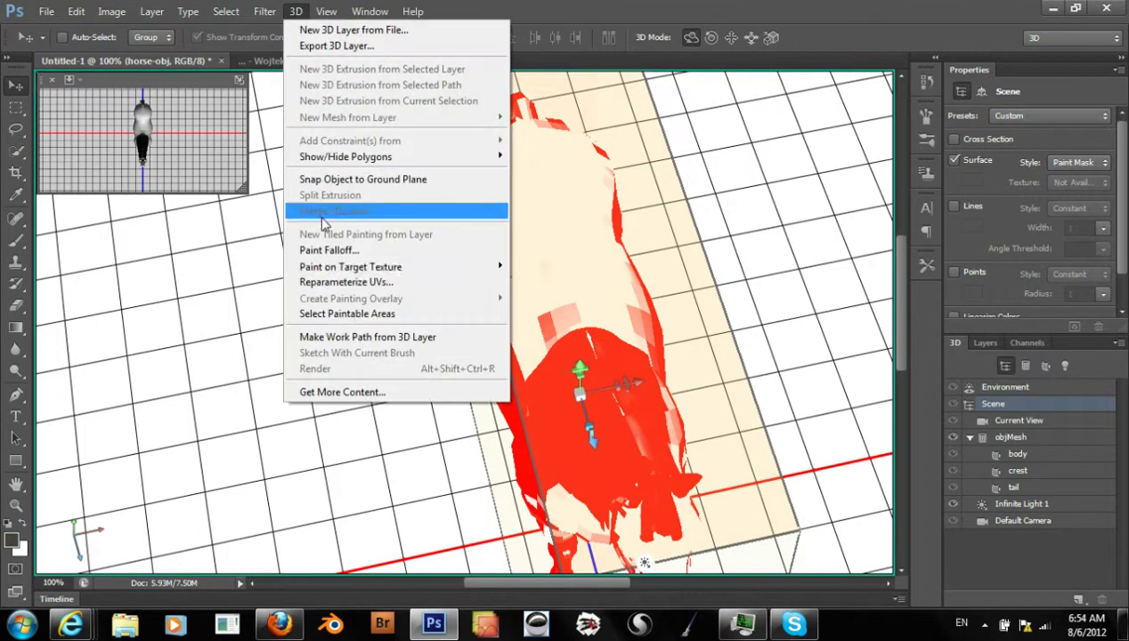
pyautogui.click(343, 250)
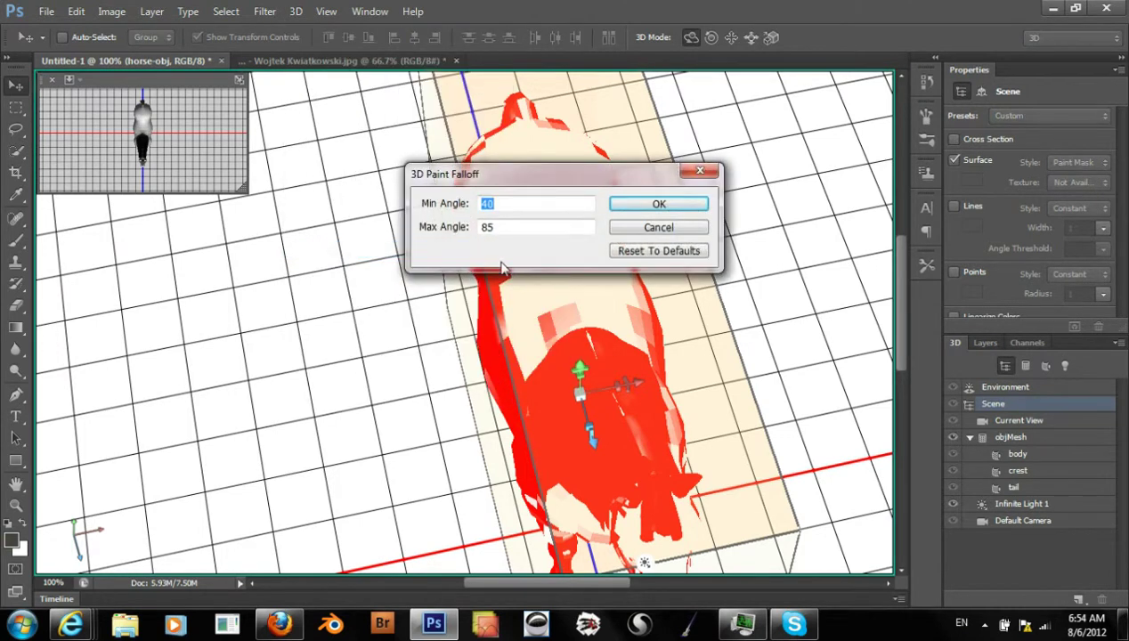
pyautogui.moveTo(504, 227); pyautogui.dragTo(477, 227)
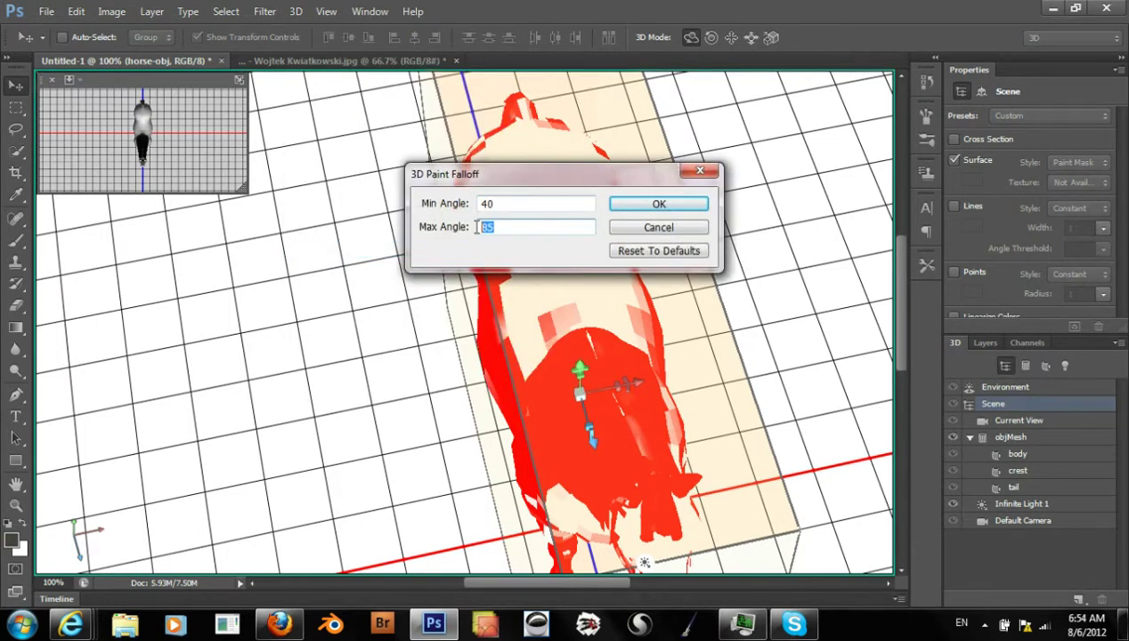
pyautogui.write('7')
pyautogui.press('Return')
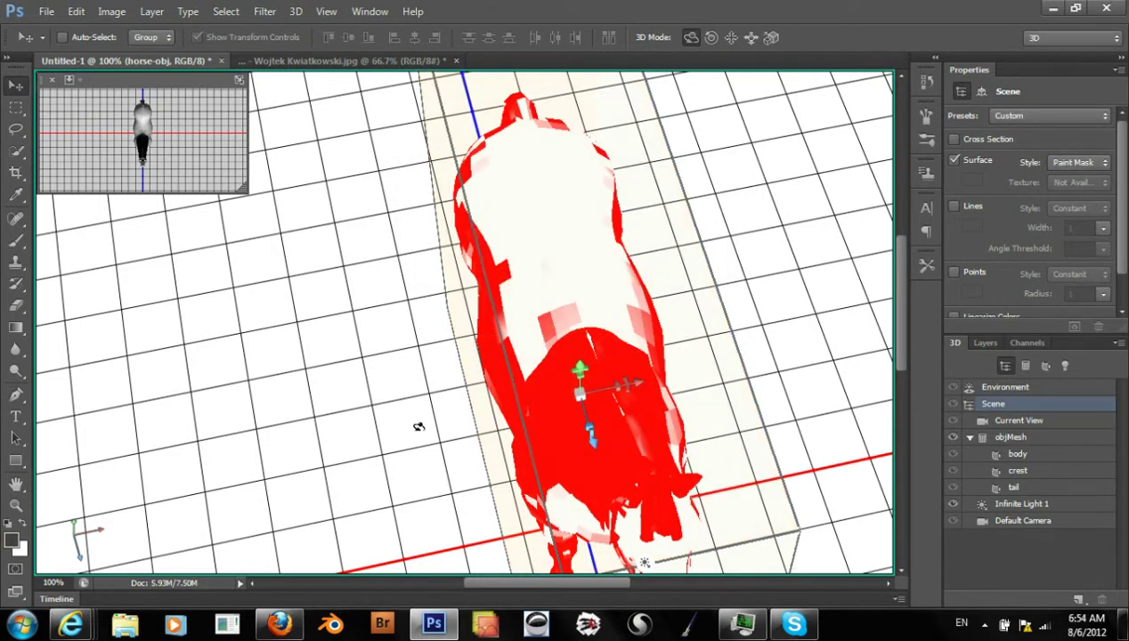
# Undo the accidental repositioning of the 3D scene and restore the Paint Mask render style
pyautogui.moveTo(410, 425); pyautogui.dragTo(574, 378)
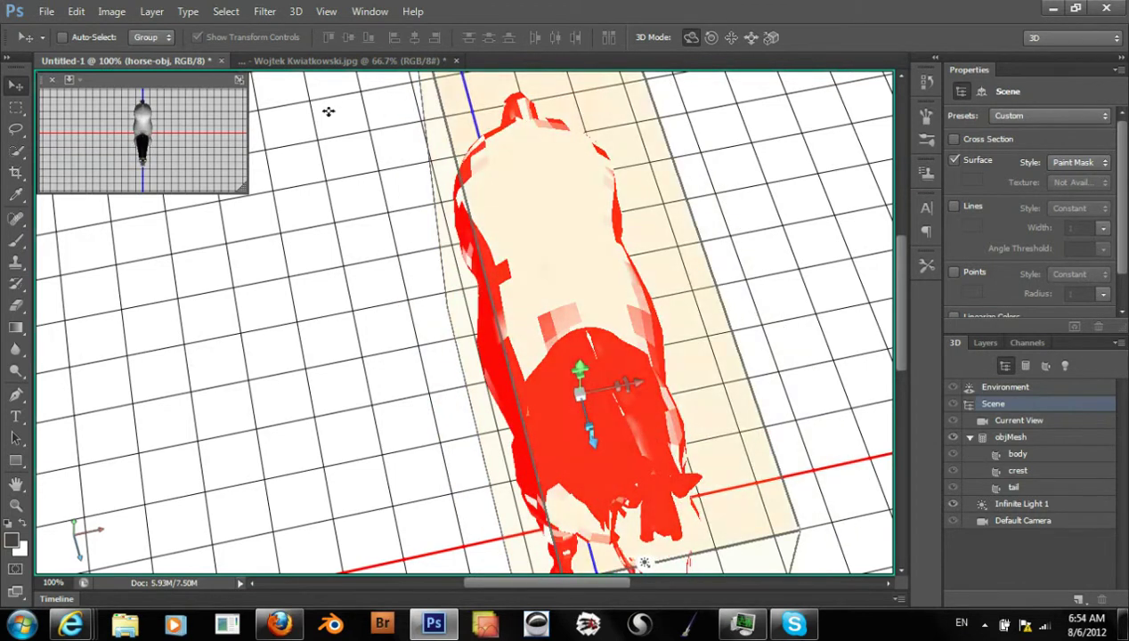
pyautogui.click(76, 11)
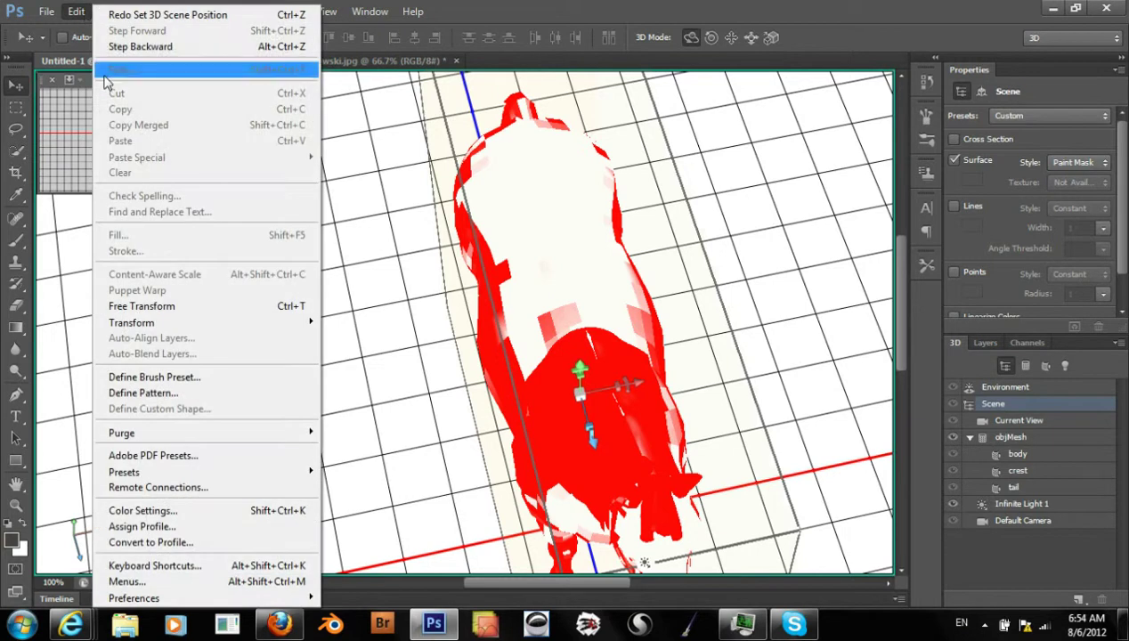
pyautogui.click(118, 47)
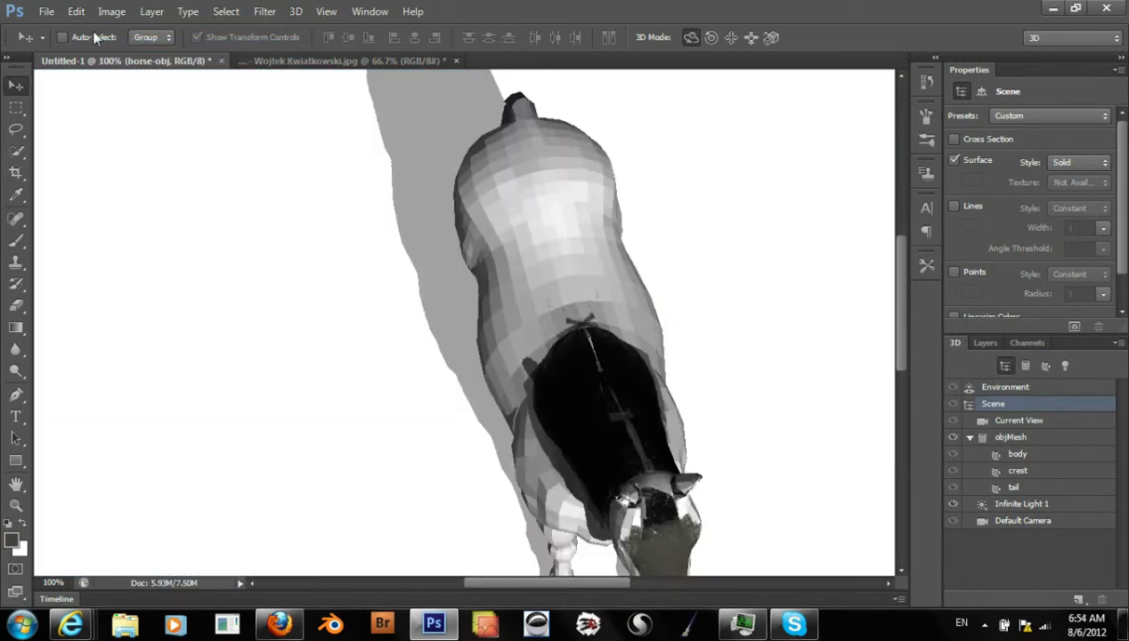
pyautogui.click(83, 16)
pyautogui.click(112, 28)
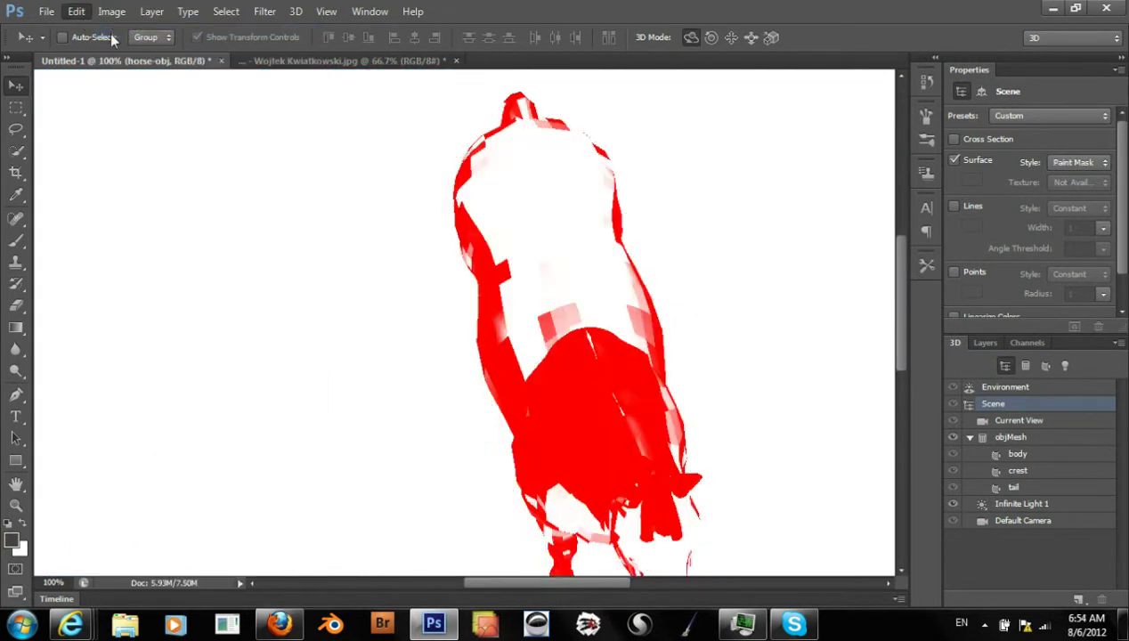
# Check the minimum and maximum angles of the 3D paint falloff, accepting them as they are
pyautogui.click(297, 12)
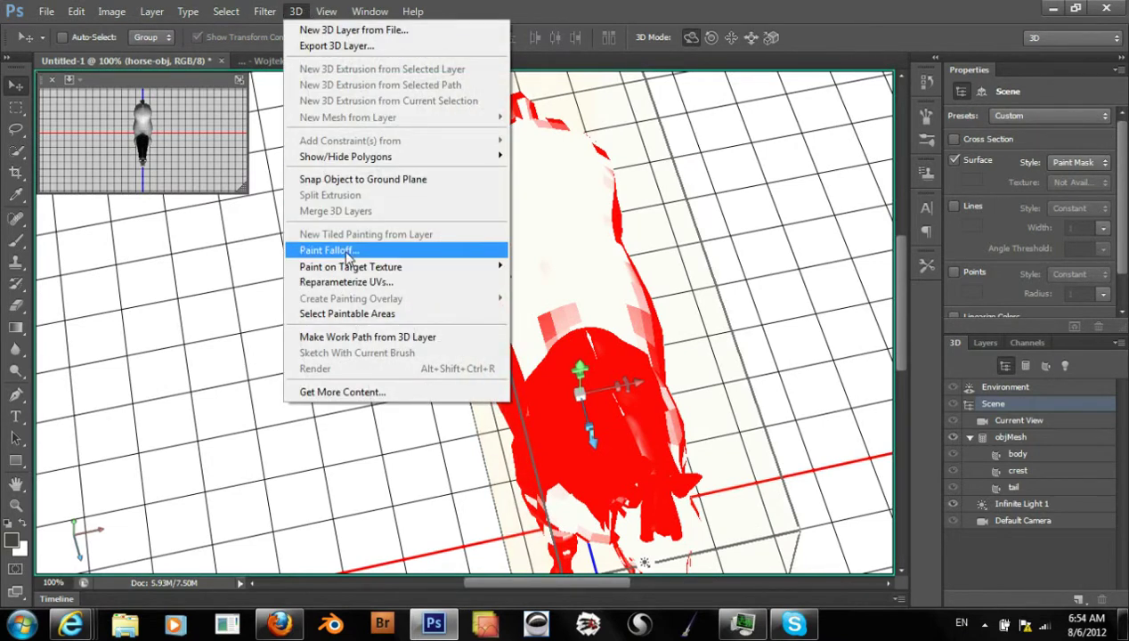
pyautogui.click(342, 252)
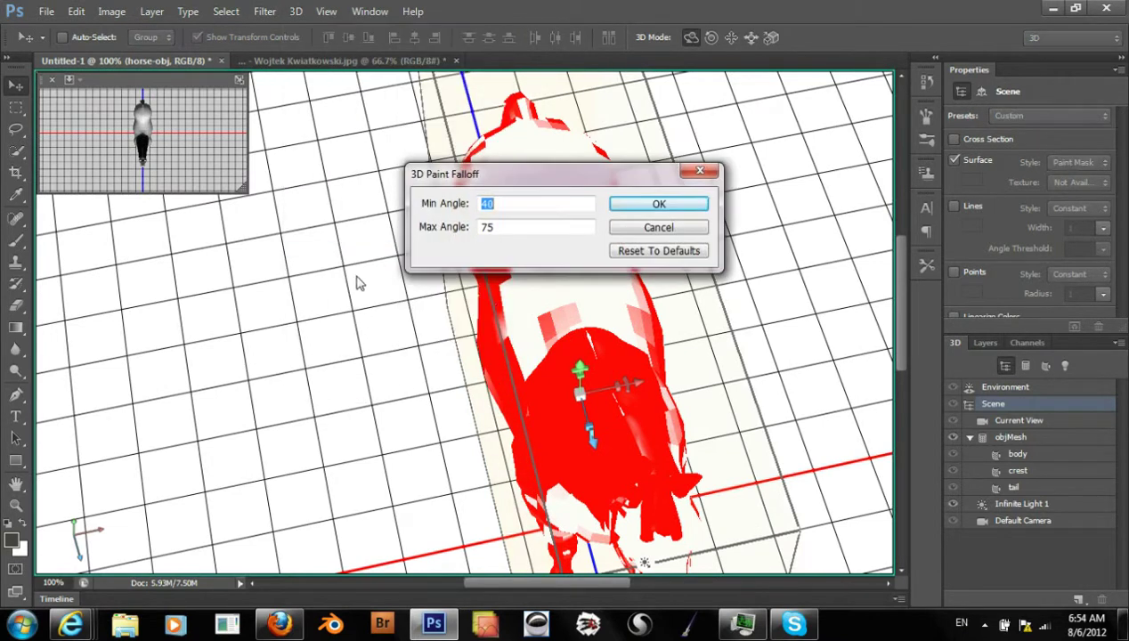
pyautogui.click(637, 205)
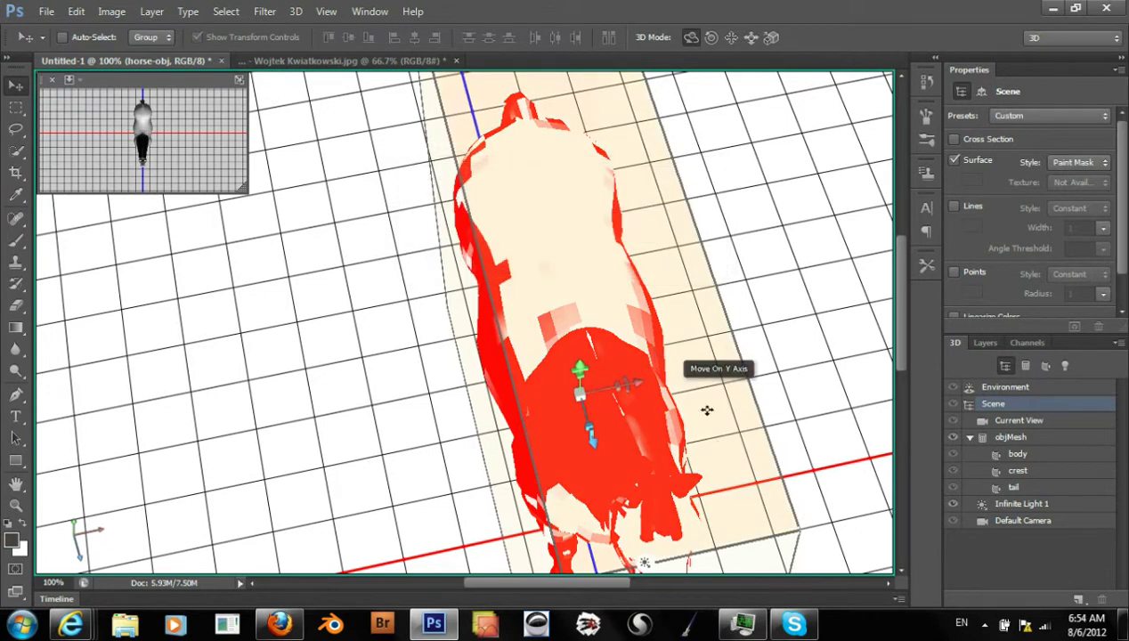
pyautogui.click(293, 11)
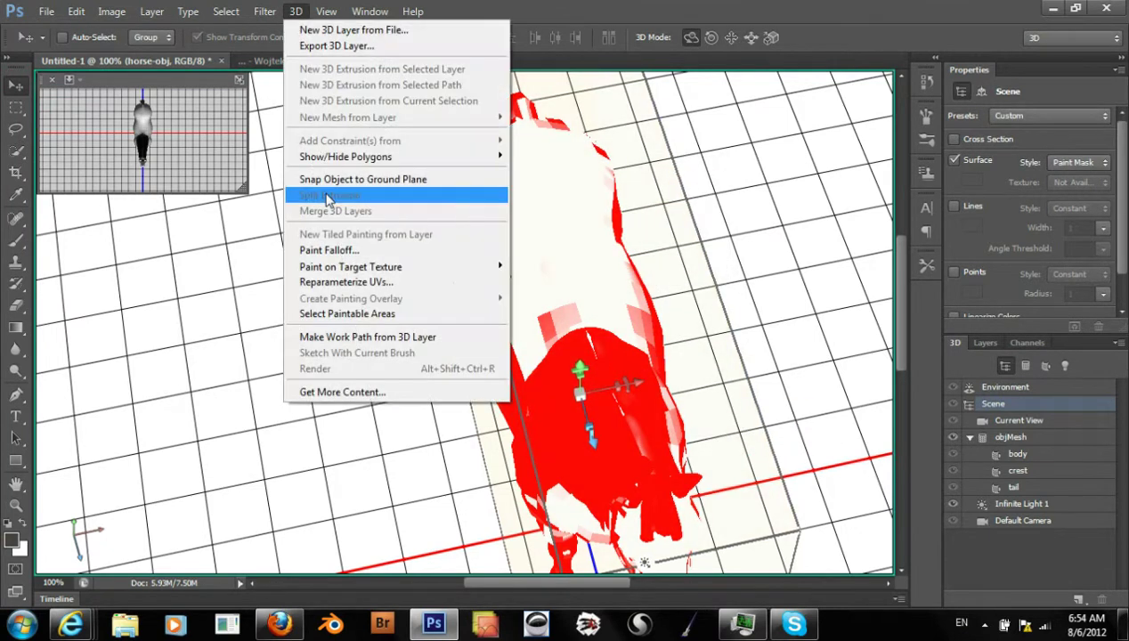
pyautogui.click(346, 251)
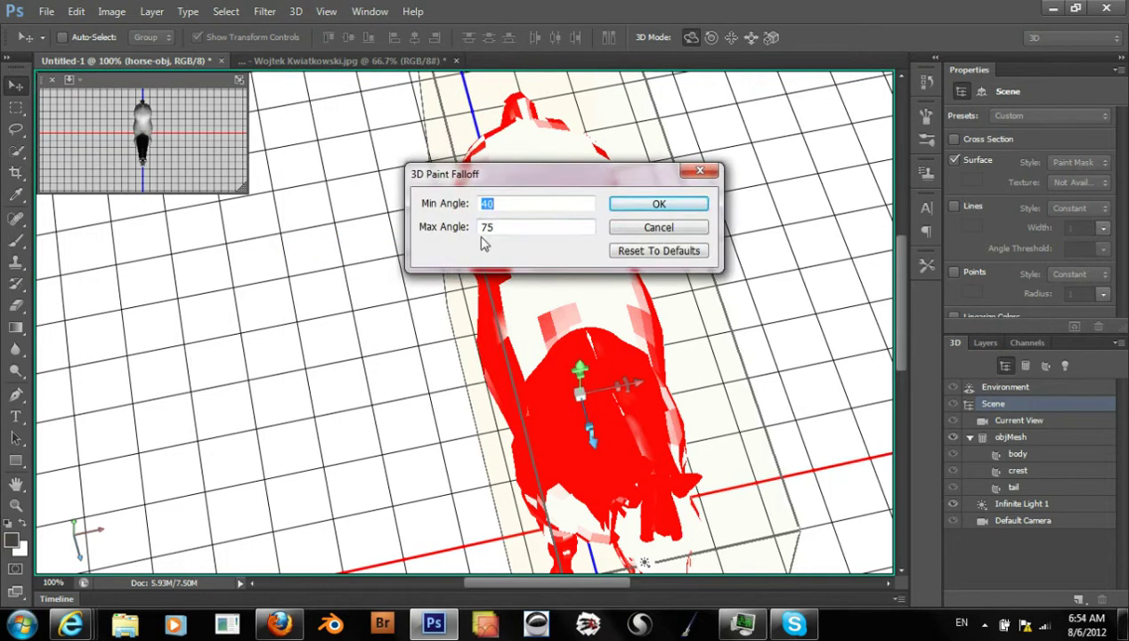
pyautogui.click(659, 206)
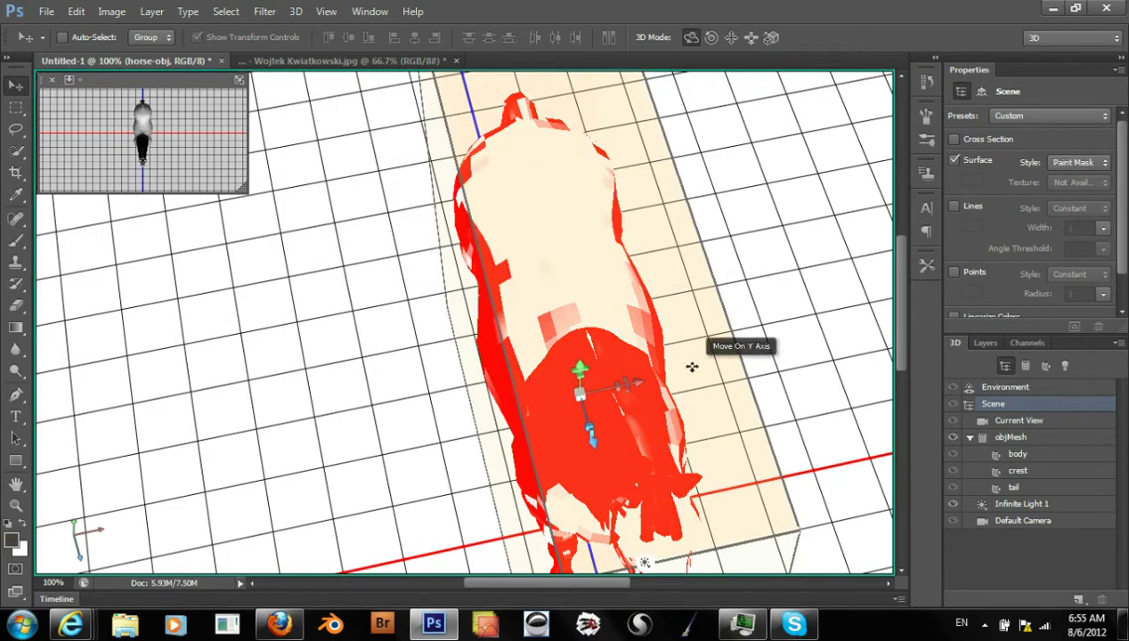
# Orbit the current camera view around to the horse's side to examine the paint mask on its back, neck and legs
pyautogui.click(1010, 430)
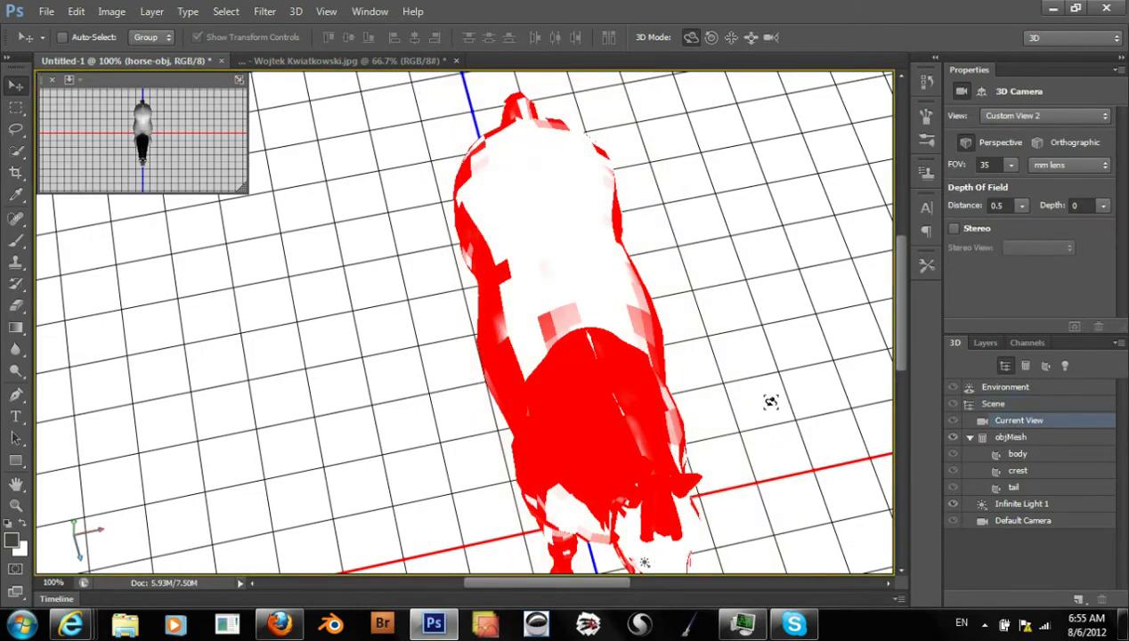
pyautogui.moveTo(763, 385); pyautogui.dragTo(799, 365)
pyautogui.moveTo(795, 373); pyautogui.dragTo(804, 399)
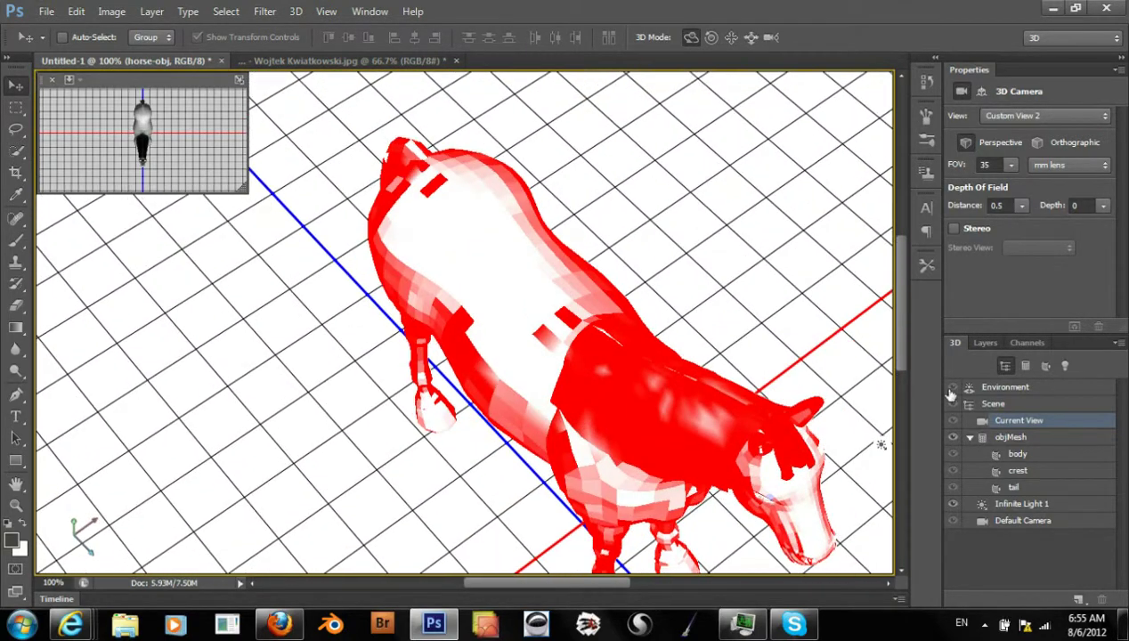
pyautogui.click(1018, 471)
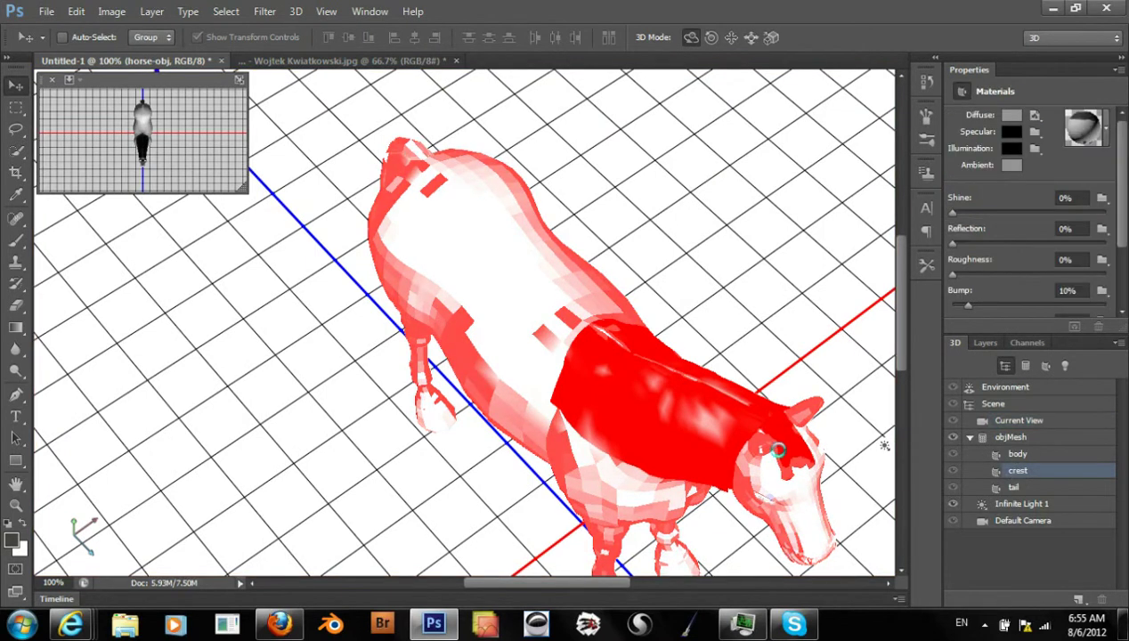
pyautogui.click(763, 328)
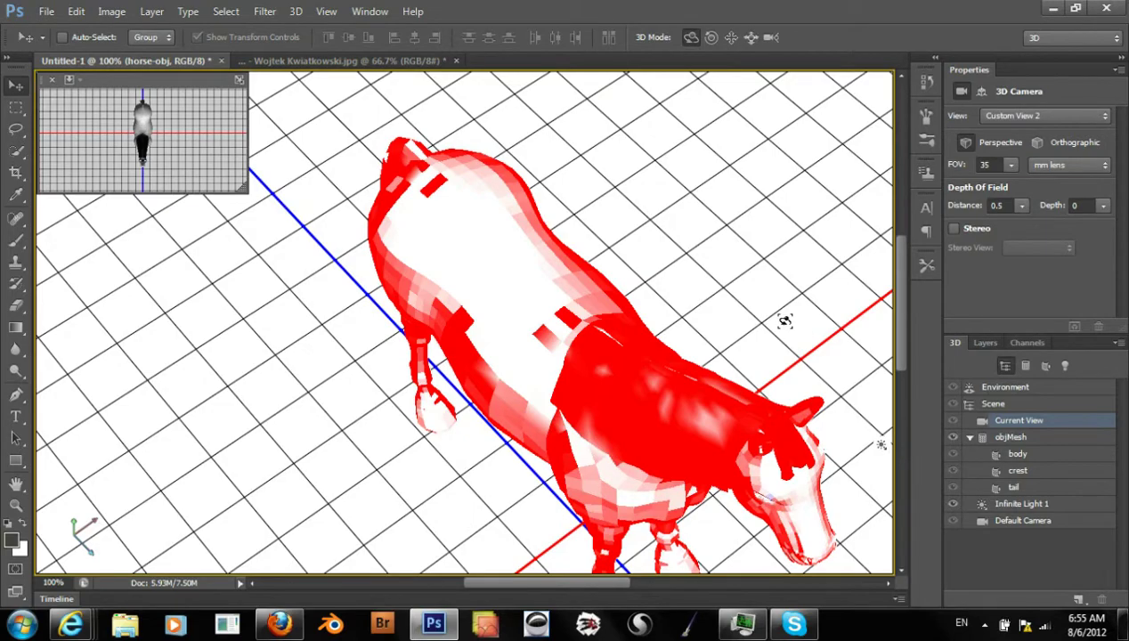
pyautogui.moveTo(786, 316); pyautogui.dragTo(962, 385)
# Select the body, crest and tail materials in turn to examine their paintable areas, finishing on the body material
pyautogui.click(1007, 455)
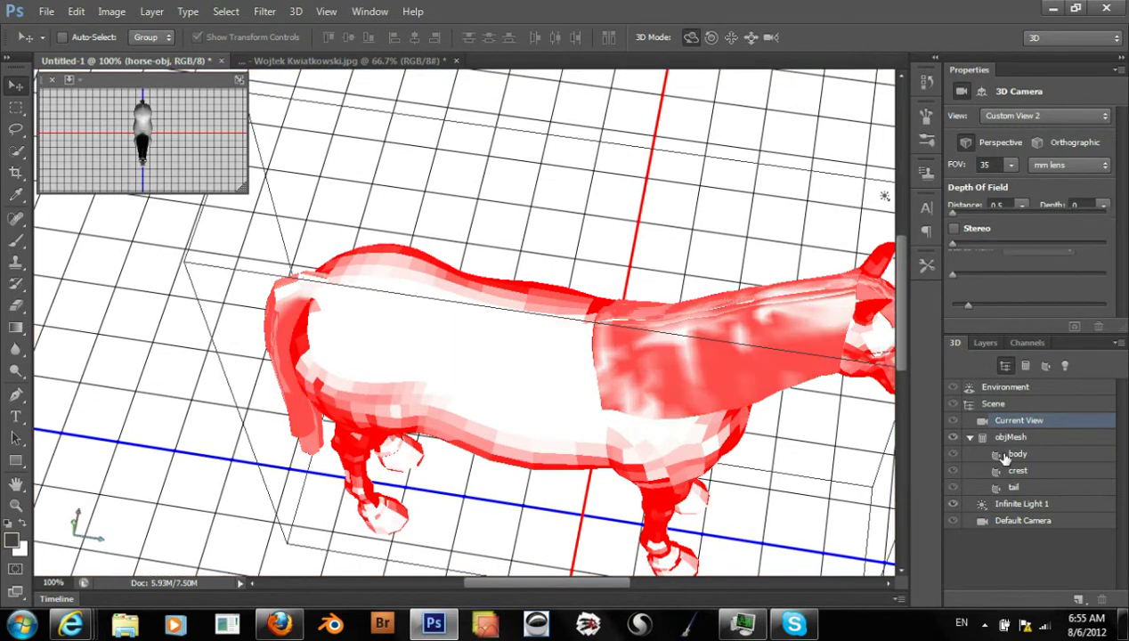
pyautogui.click(1009, 471)
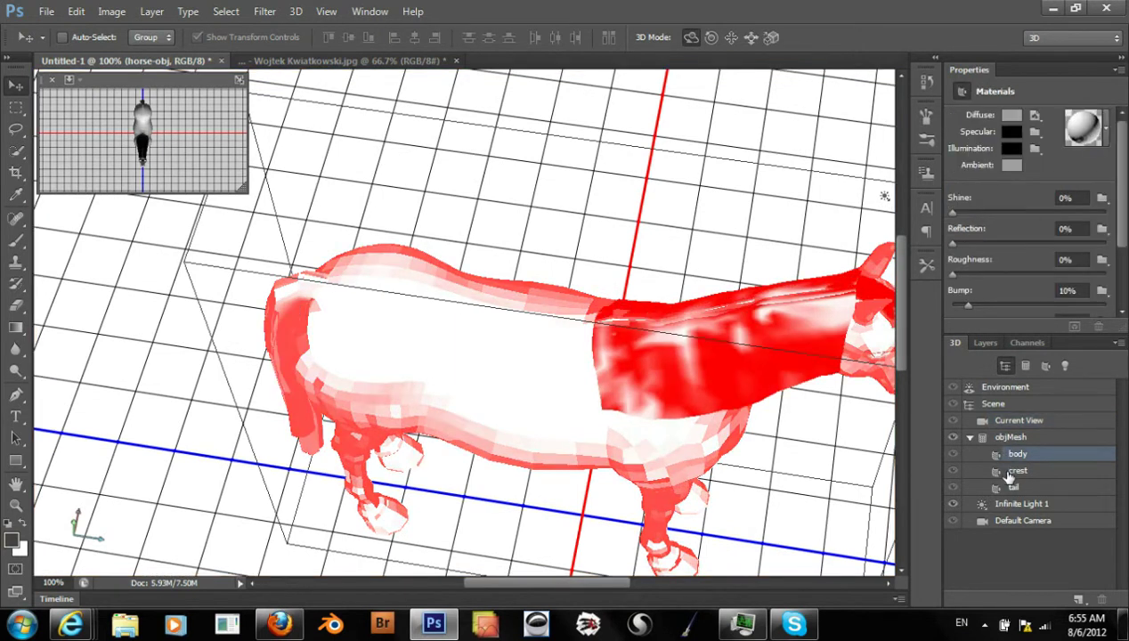
pyautogui.click(1011, 456)
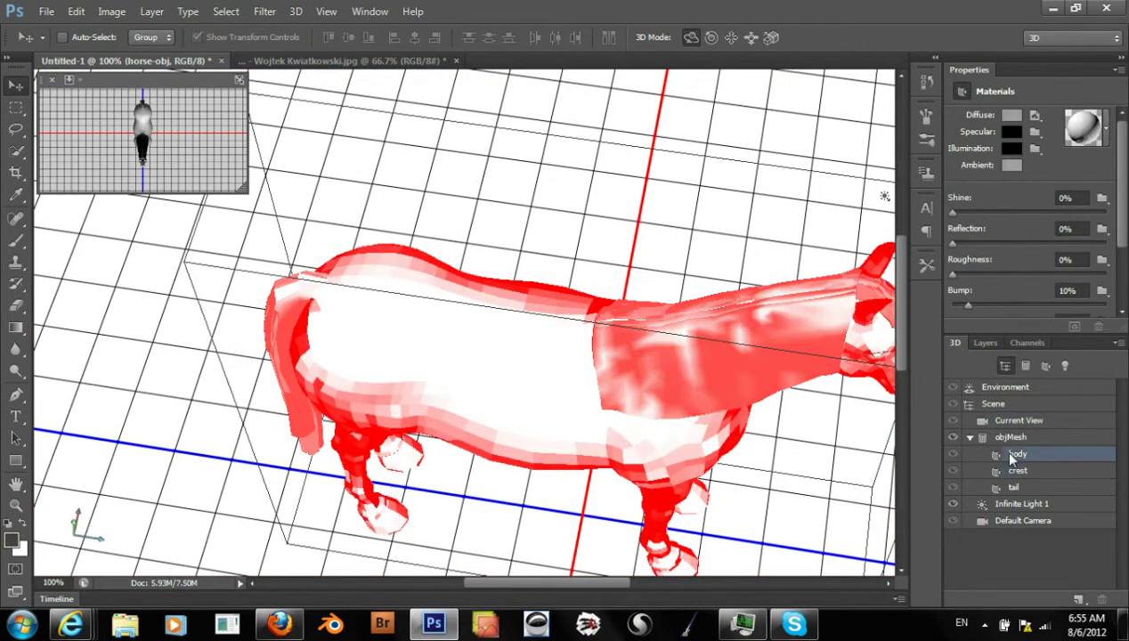
pyautogui.click(294, 13)
pyautogui.click(295, 10)
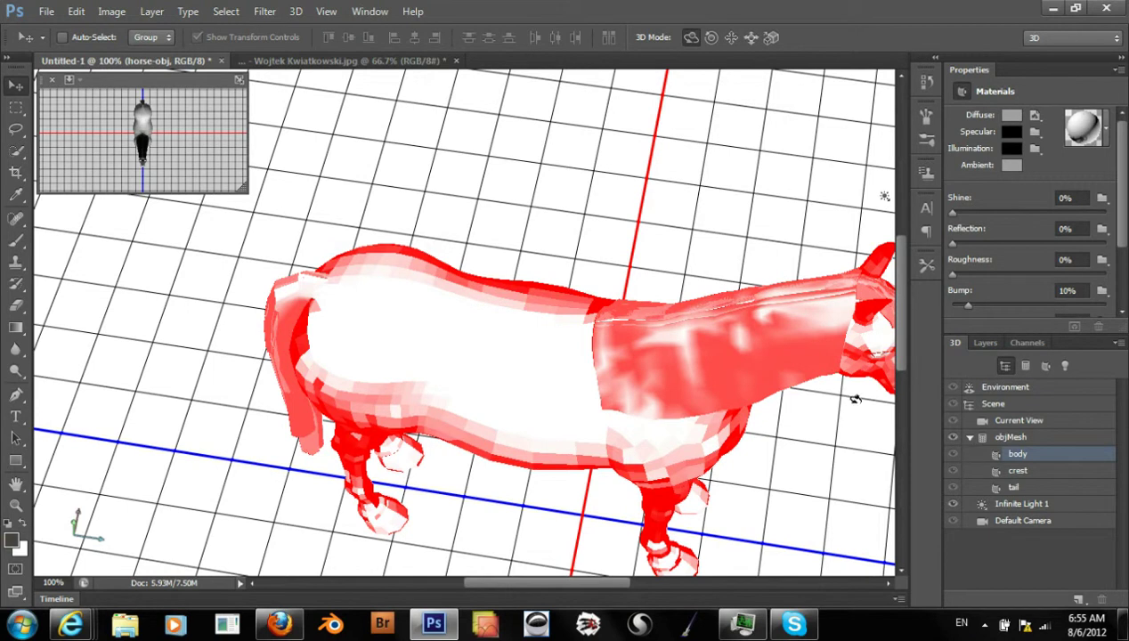
pyautogui.click(1028, 477)
pyautogui.click(1029, 488)
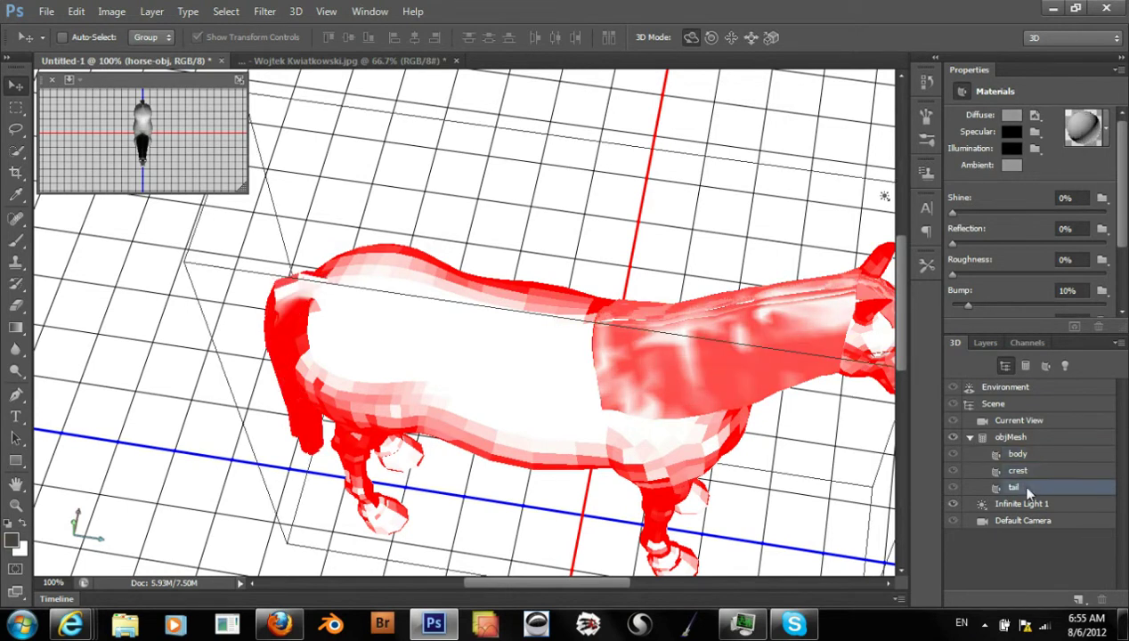
pyautogui.click(1029, 477)
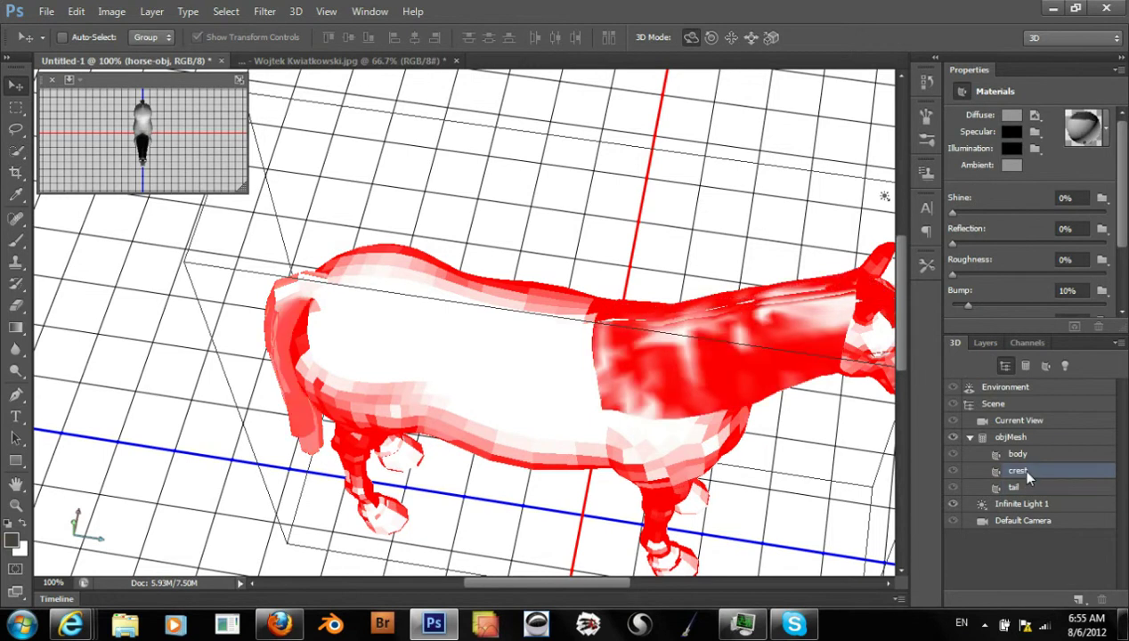
pyautogui.click(1019, 455)
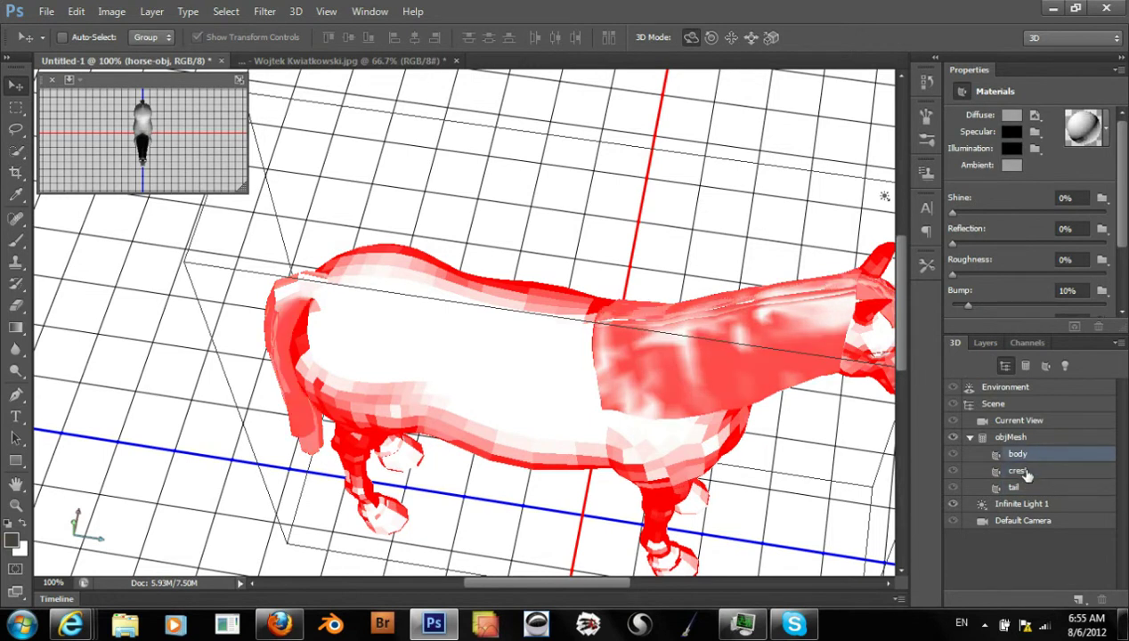
# Set the maximum angle of the 3D paint falloff to 85
pyautogui.click(1029, 478)
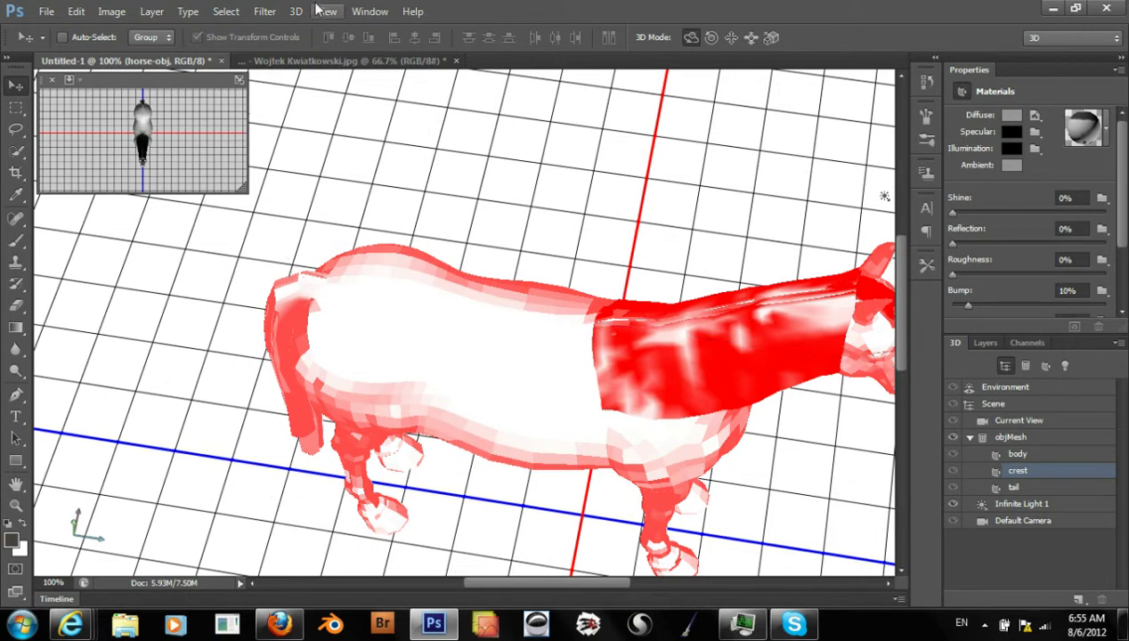
pyautogui.click(553, 195)
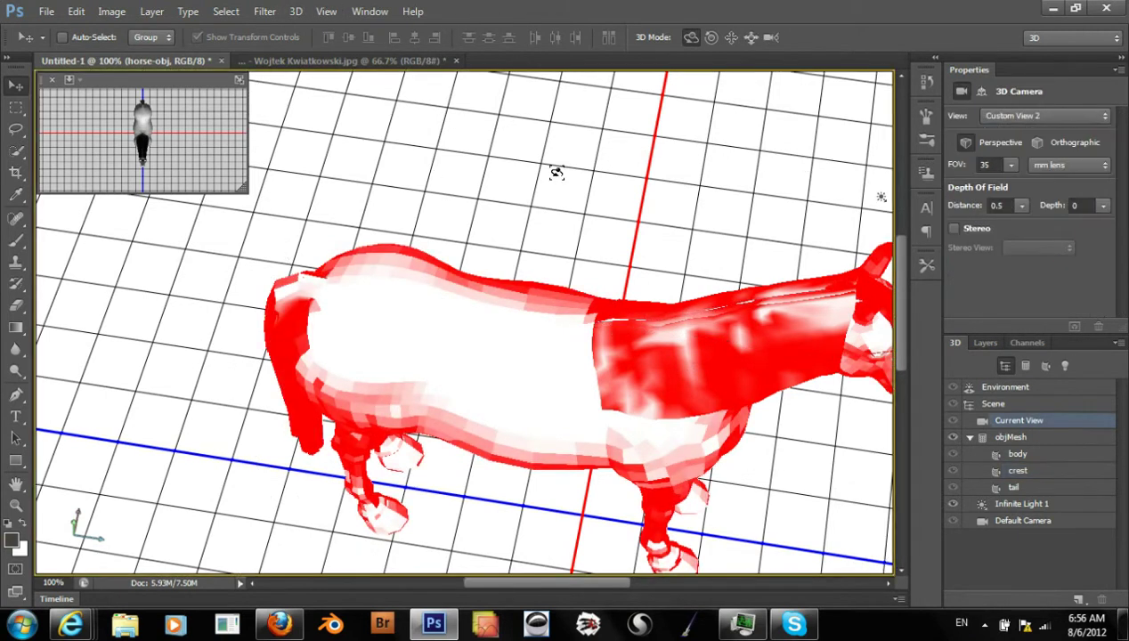
pyautogui.click(296, 11)
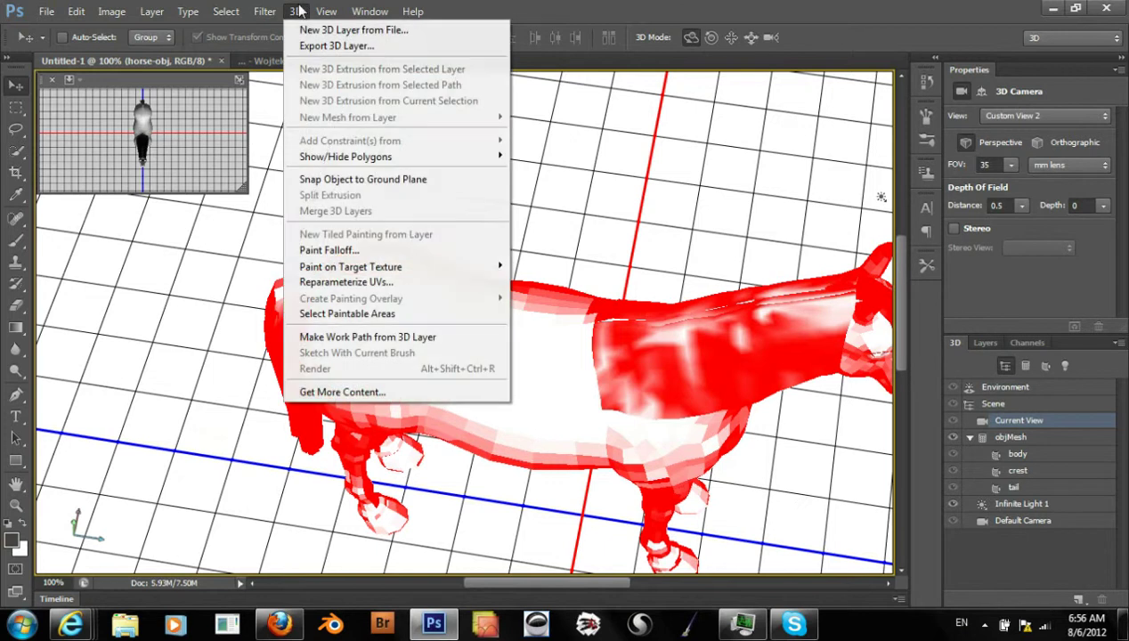
pyautogui.click(331, 250)
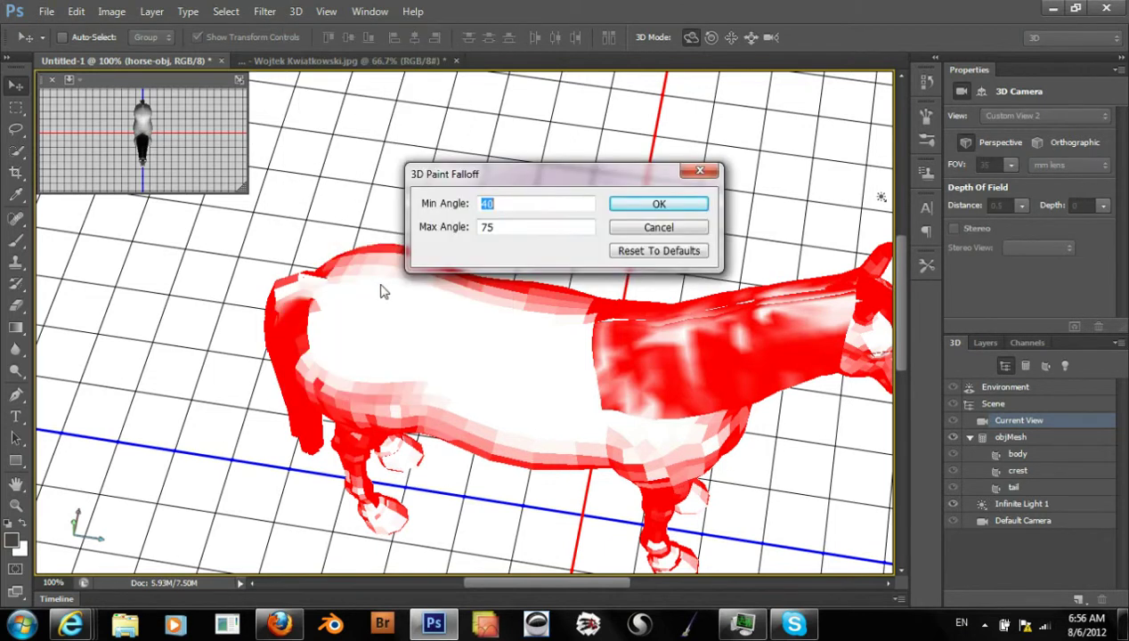
pyautogui.press('Tab')
pyautogui.write('8')
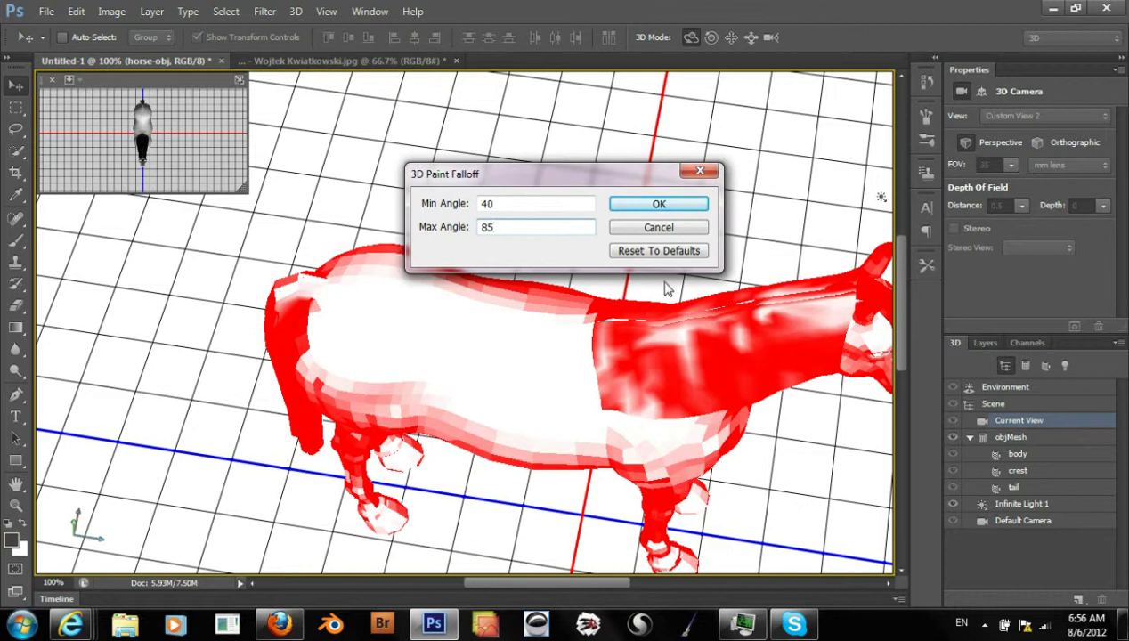
pyautogui.click(659, 204)
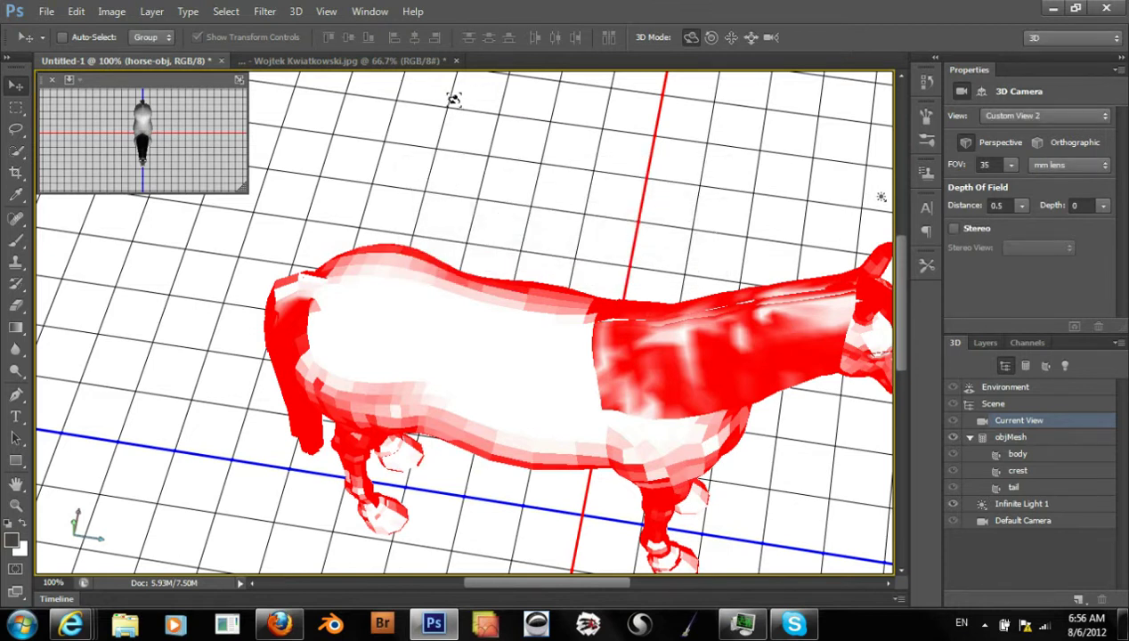
# Try a lower maximum angle for the 3D paint falloff
pyautogui.click(295, 12)
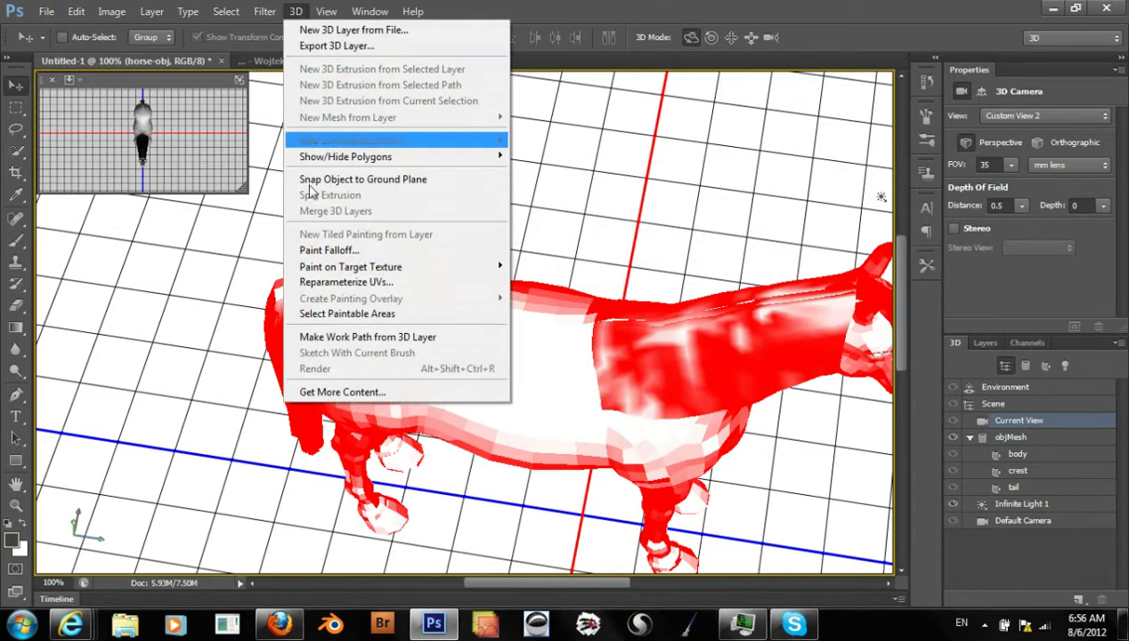
pyautogui.click(351, 252)
pyautogui.press('Tab')
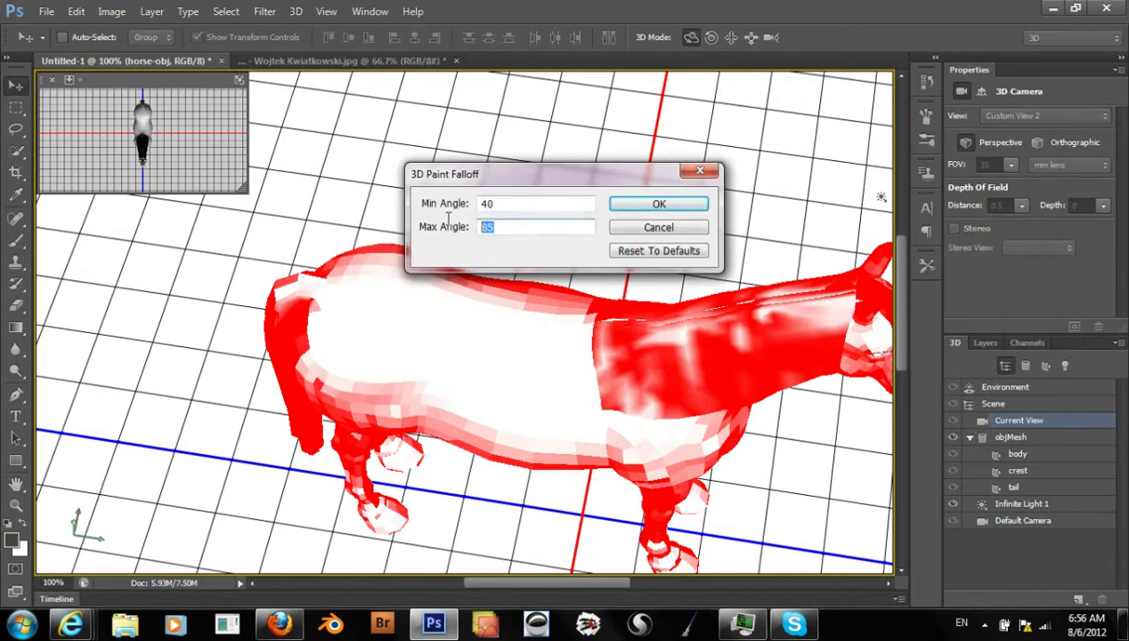
pyautogui.write('5')
pyautogui.press('Return')
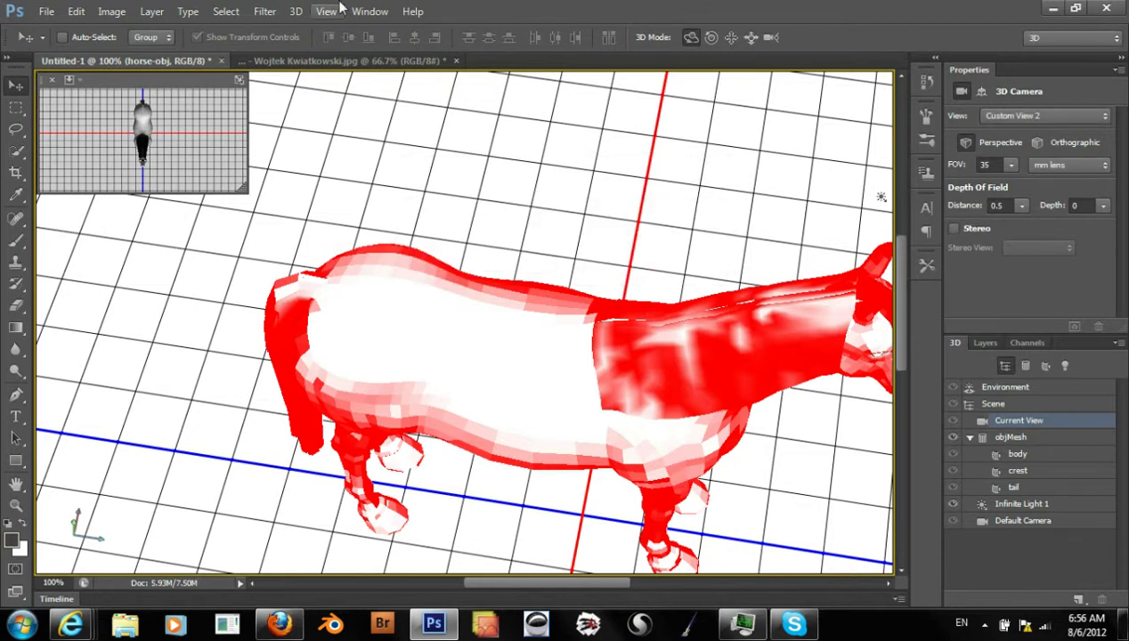
# Set the 3D paint falloff to a minimum angle of 25 and a maximum angle of 75
pyautogui.click(296, 11)
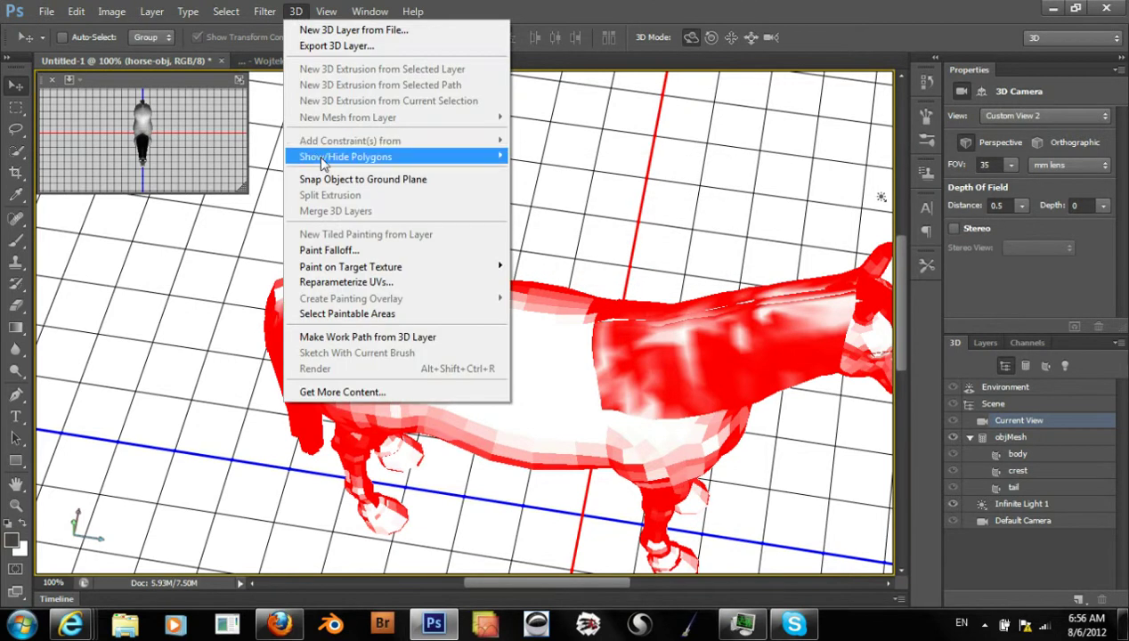
pyautogui.click(329, 250)
pyautogui.click(504, 227)
pyautogui.doubleClick(504, 228)
pyautogui.write('75')
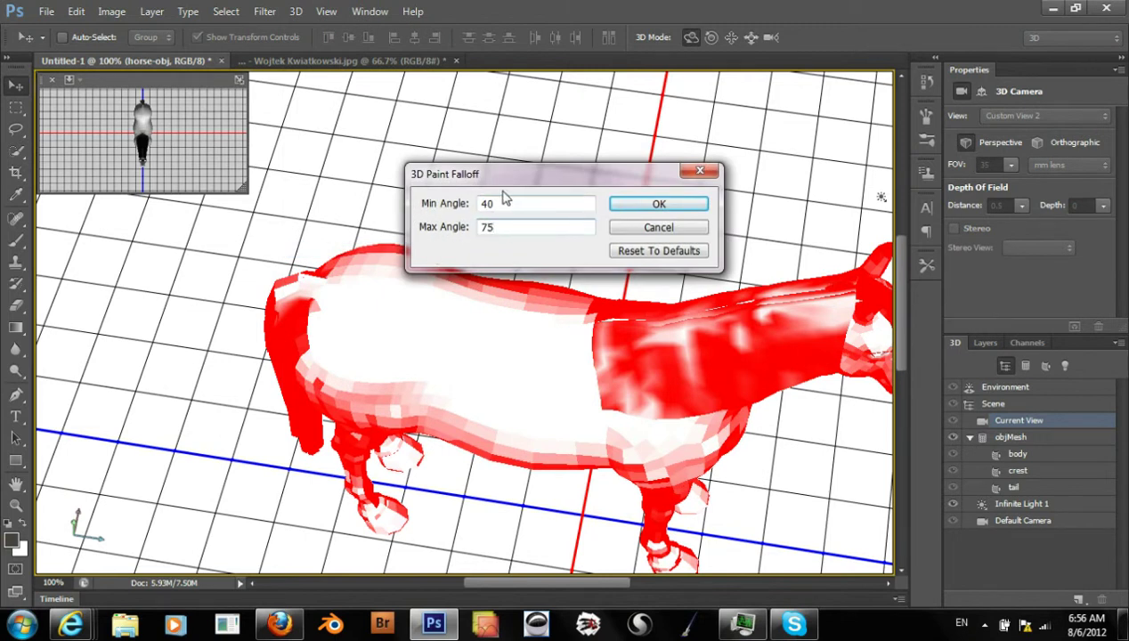
pyautogui.moveTo(503, 201); pyautogui.dragTo(442, 212)
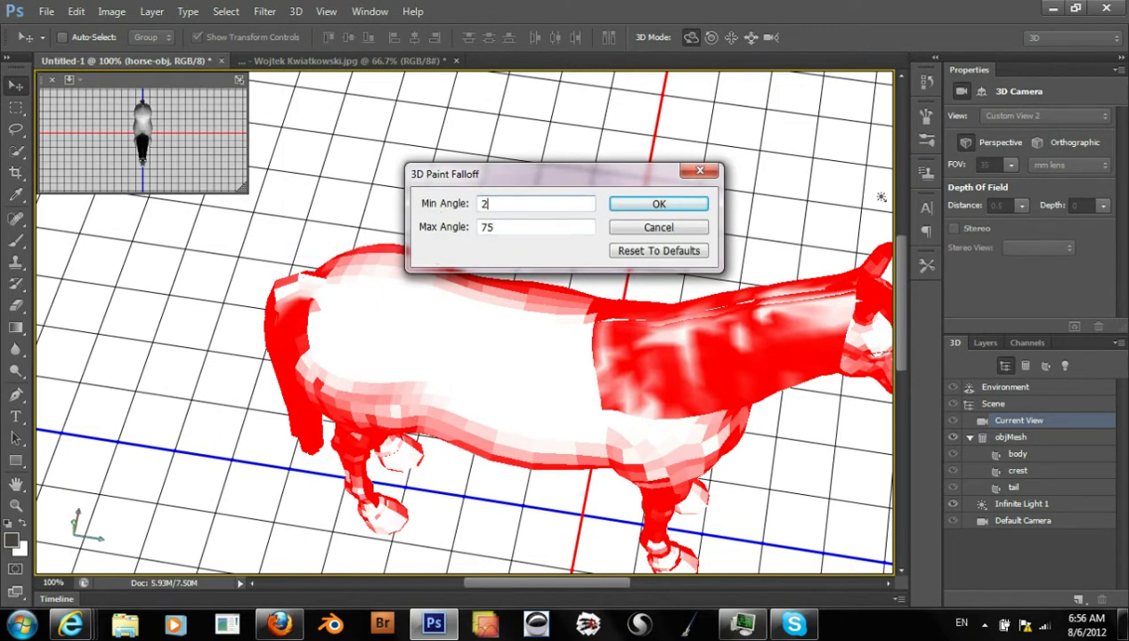
pyautogui.write('25')
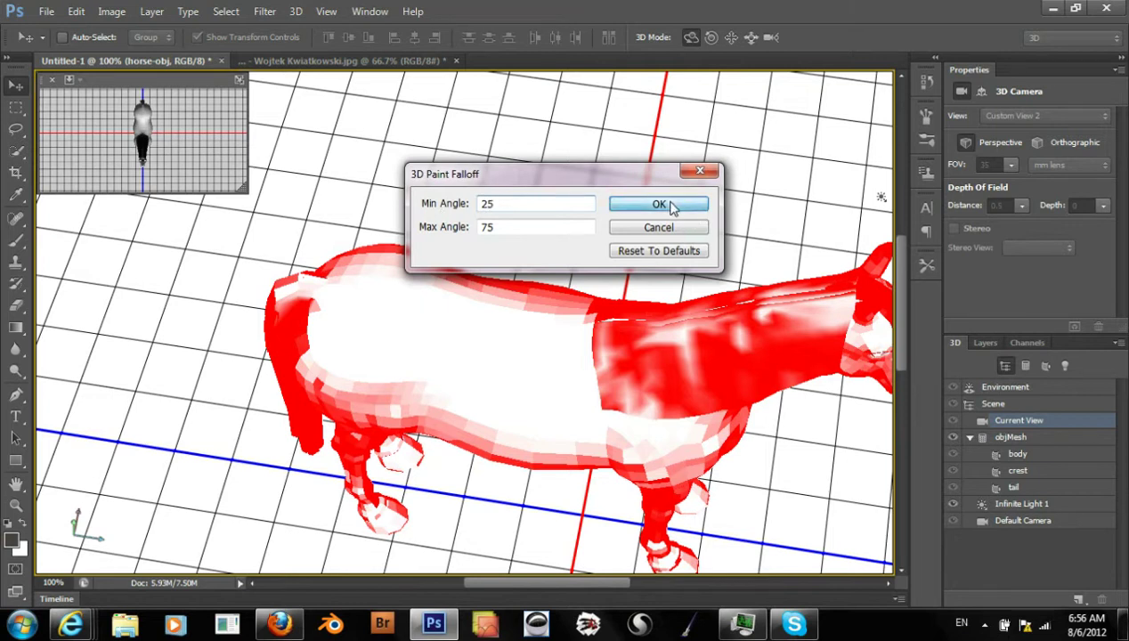
pyautogui.click(674, 207)
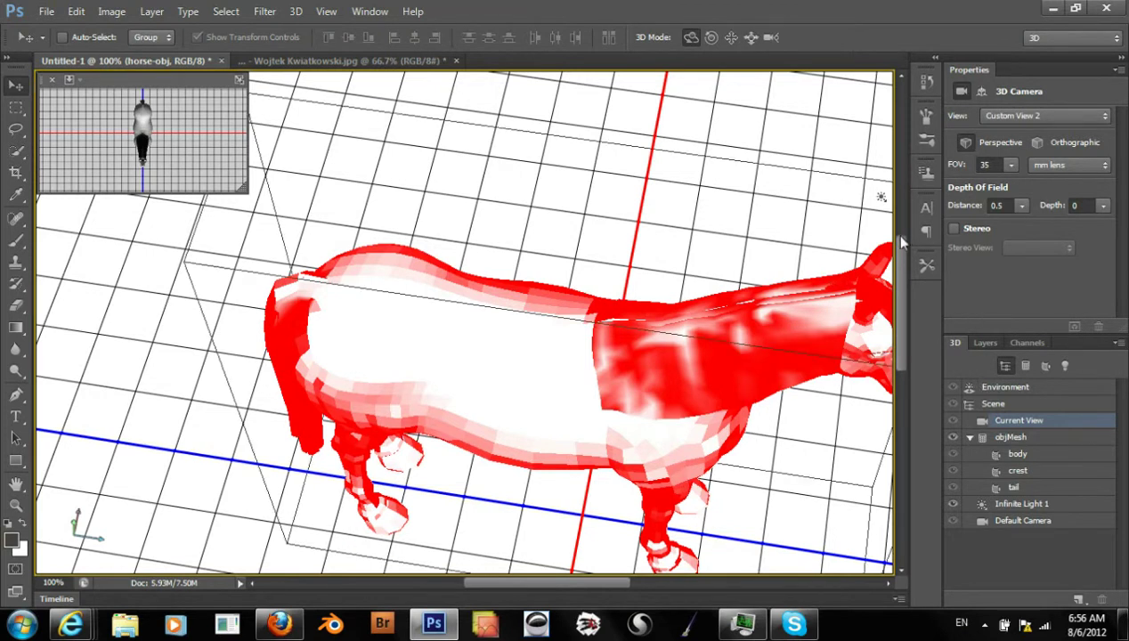
# Activate the Brush tool and change the scene's surface style from Paint Mask to Solid
pyautogui.click(781, 330)
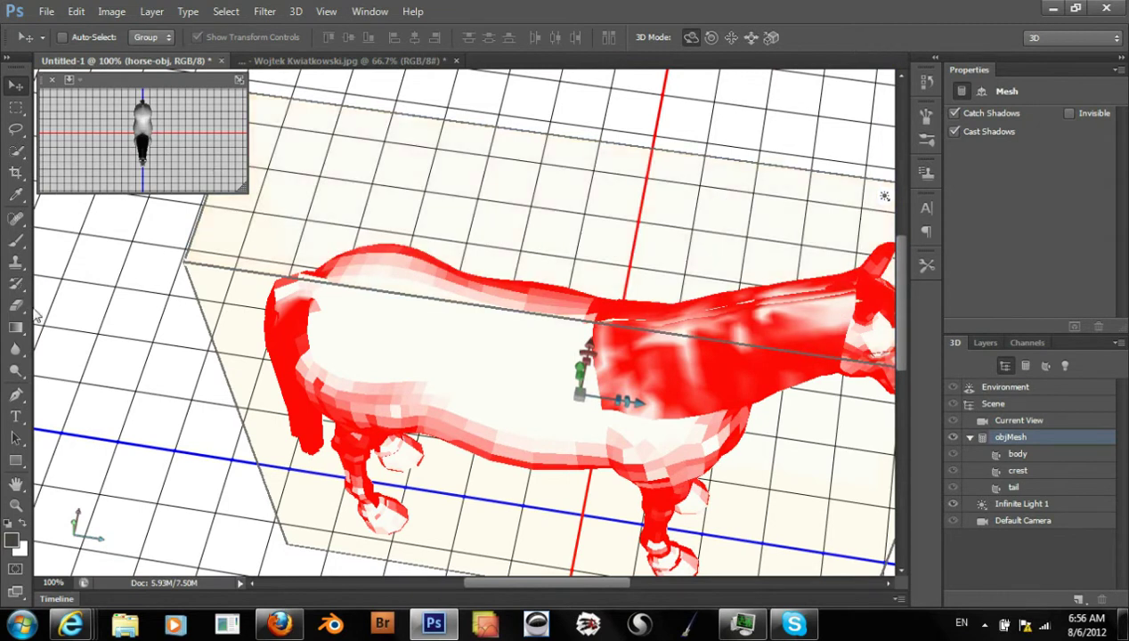
pyautogui.click(16, 241)
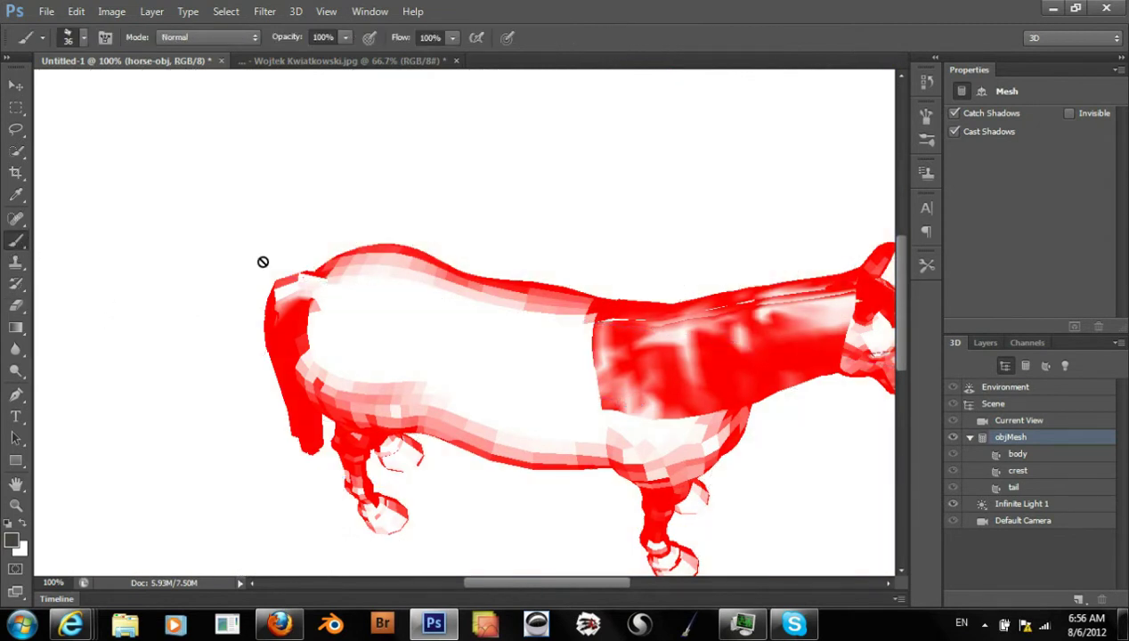
pyautogui.click(1018, 472)
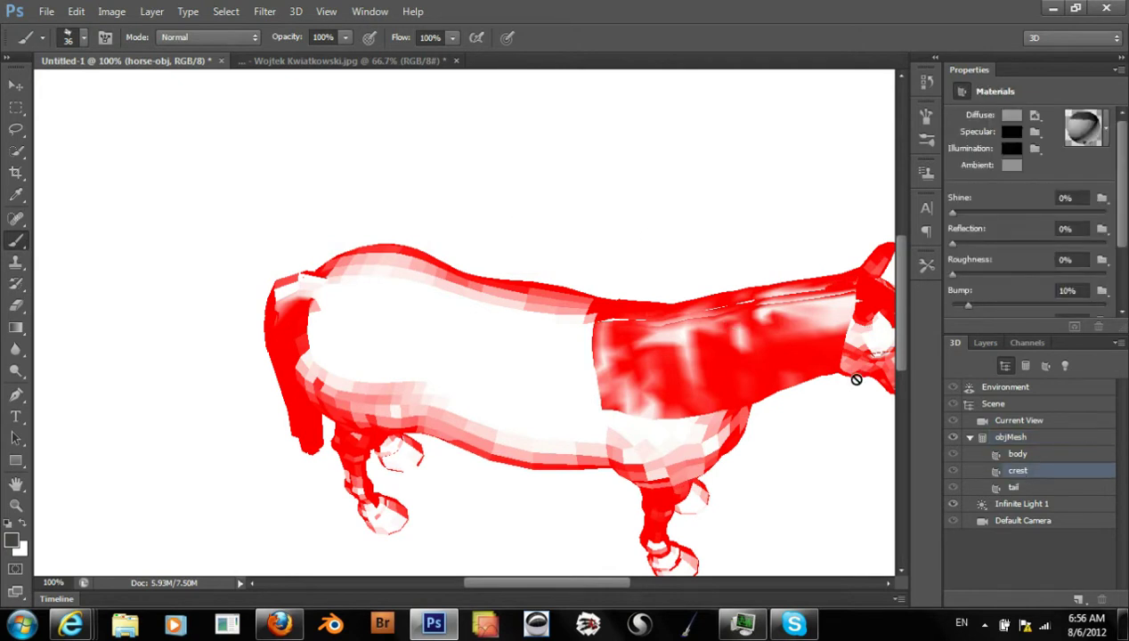
pyautogui.click(1009, 424)
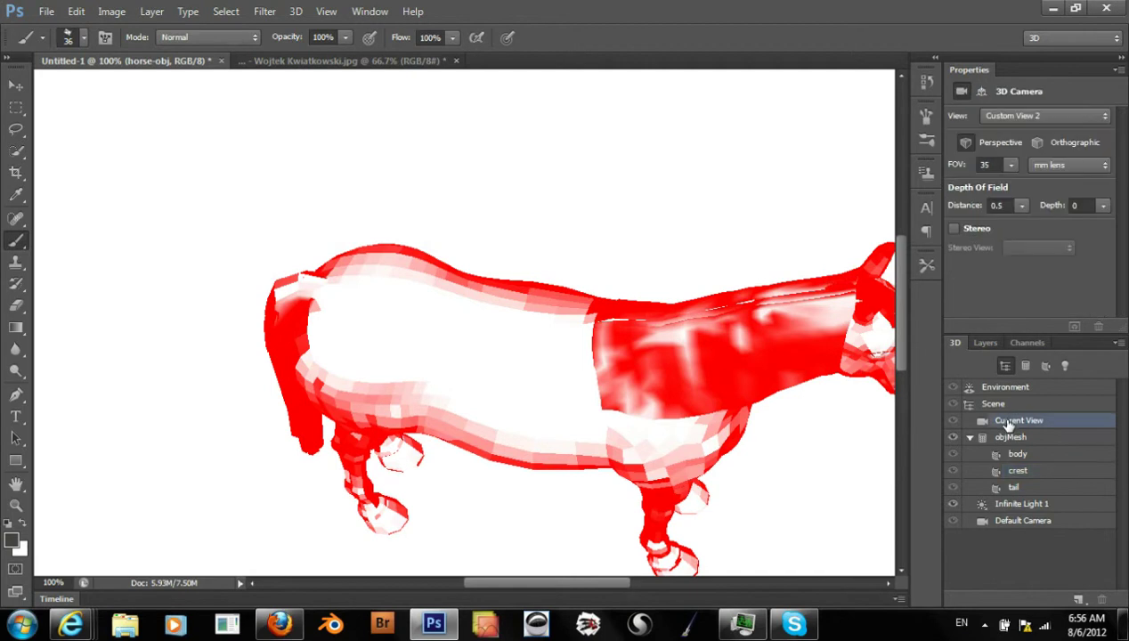
pyautogui.click(1003, 406)
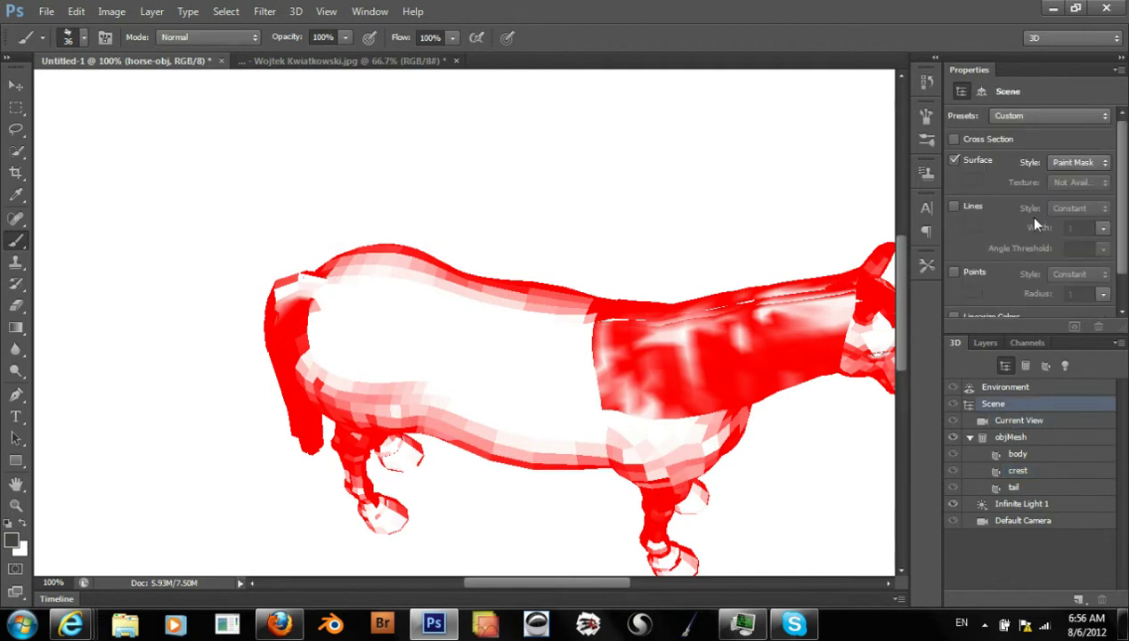
pyautogui.click(1068, 163)
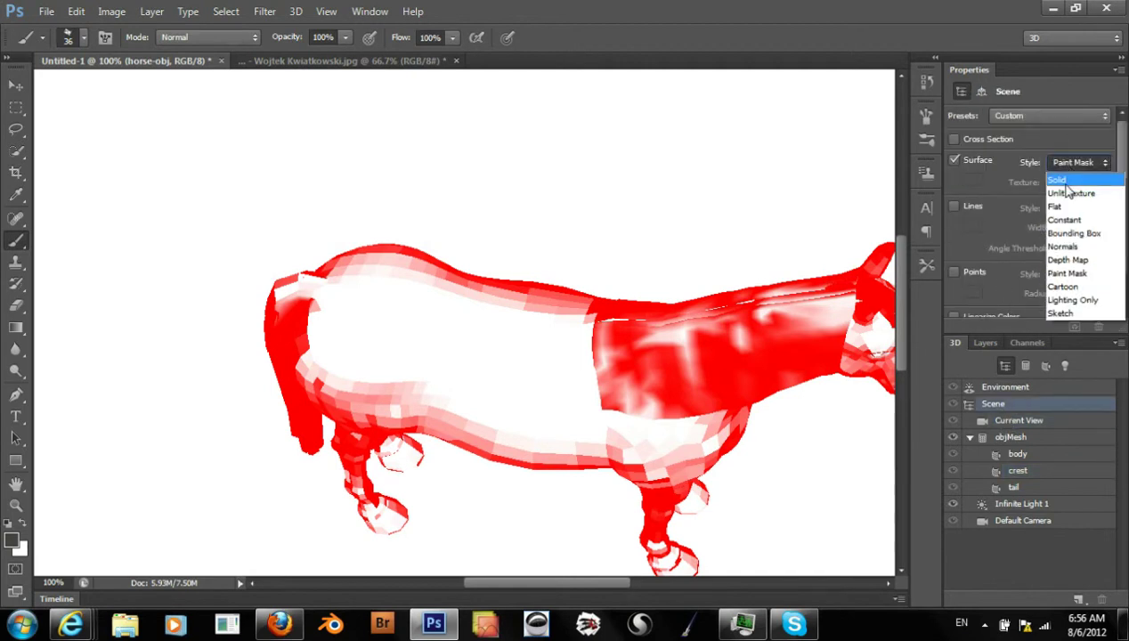
pyautogui.click(1065, 171)
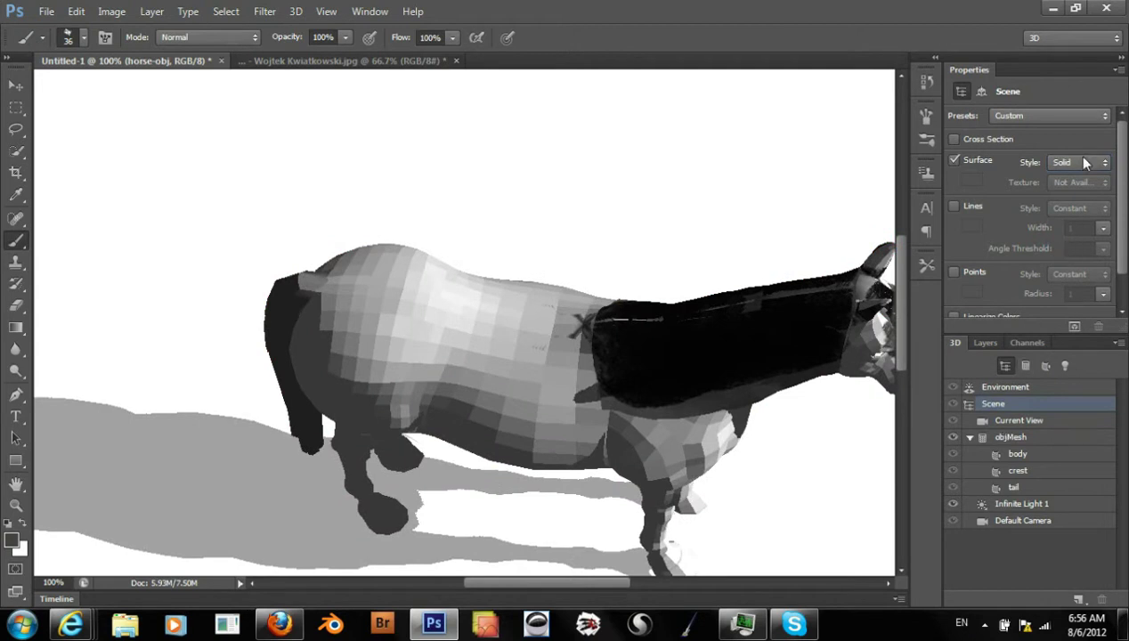
# Brush over the pale streak on the crest material, sampling a dark blue from the horse's back in the photo and painting with it
pyautogui.click(1017, 472)
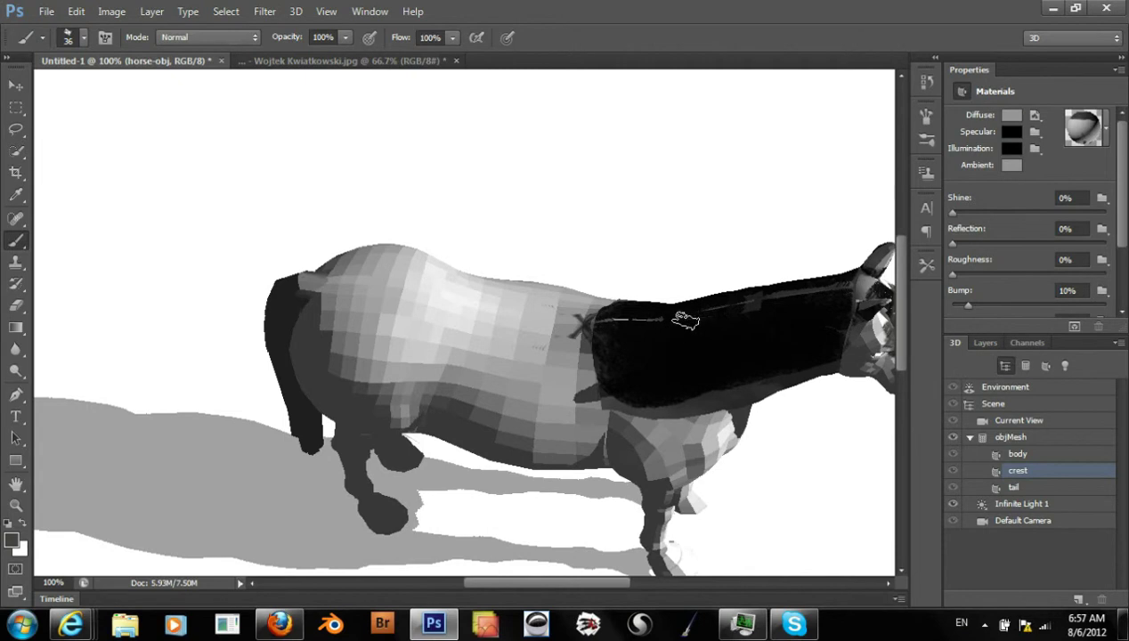
pyautogui.moveTo(662, 317)
pyautogui.mouseDown()
pyautogui.moveTo(641, 313)
pyautogui.moveTo(645, 327)
pyautogui.mouseUp()
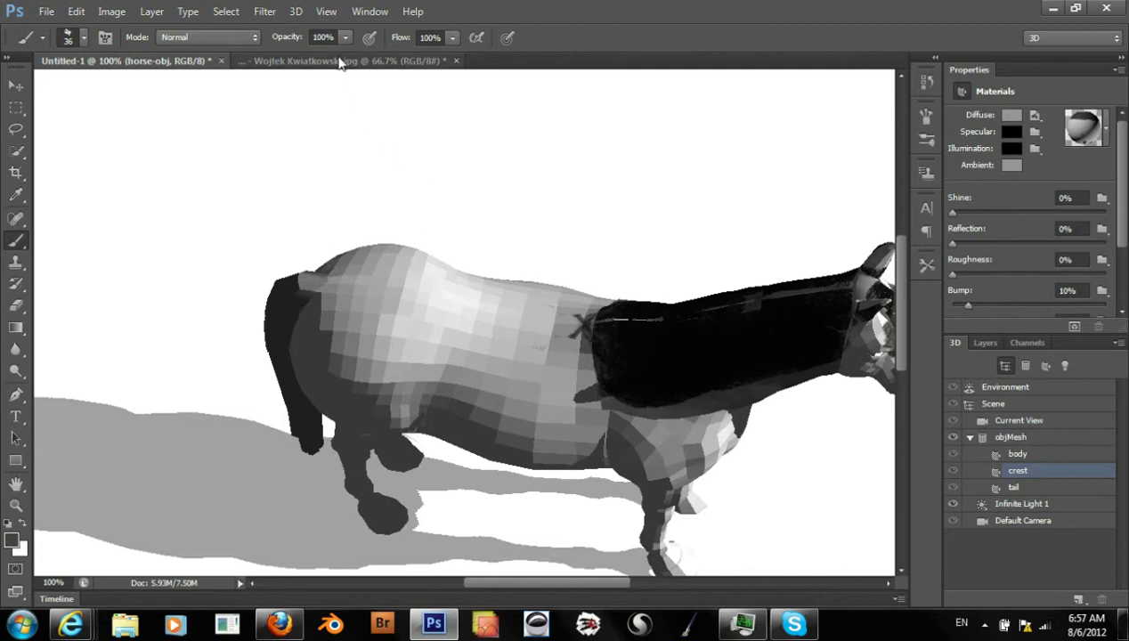
pyautogui.hotkey('ctrl', 'Tab')
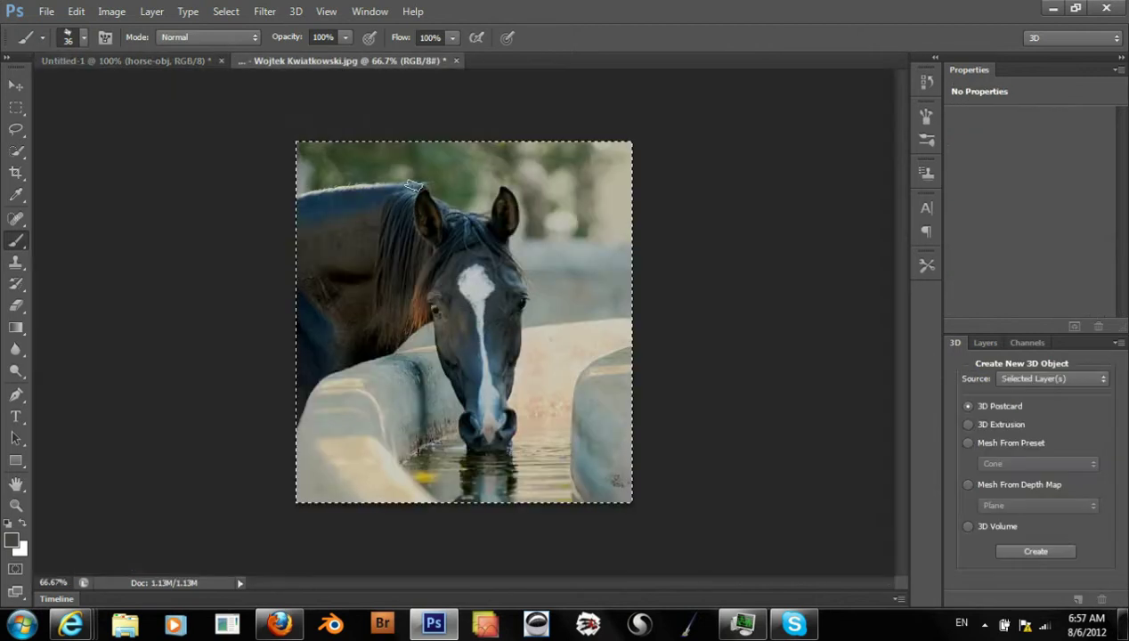
pyautogui.keyDown('alt'); pyautogui.click(346, 195); pyautogui.keyUp('alt')
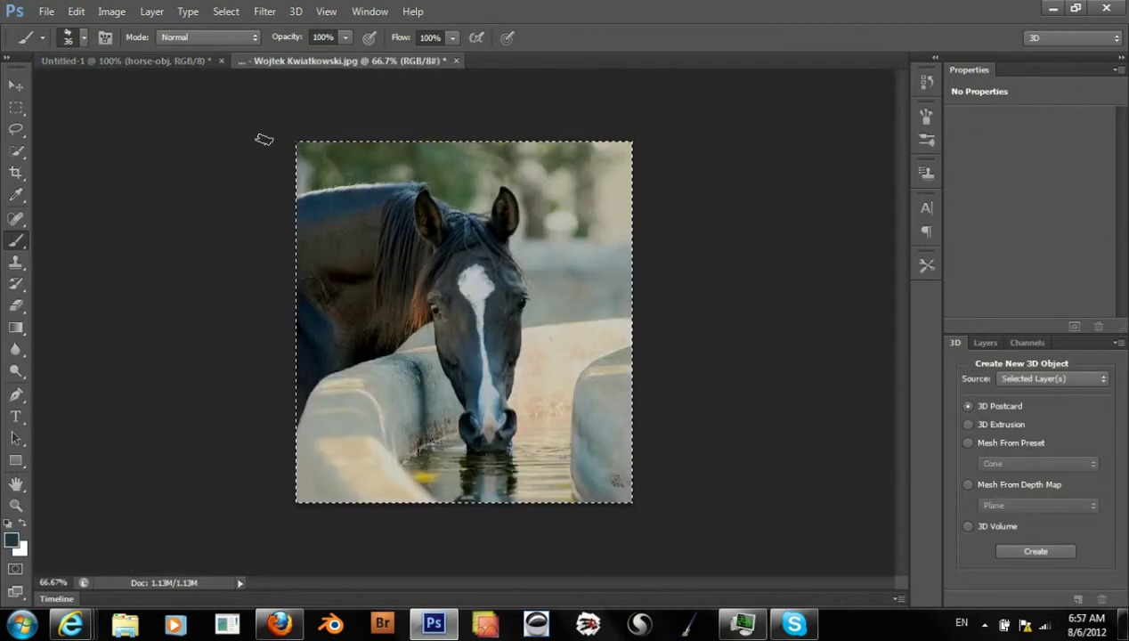
pyautogui.click(131, 63)
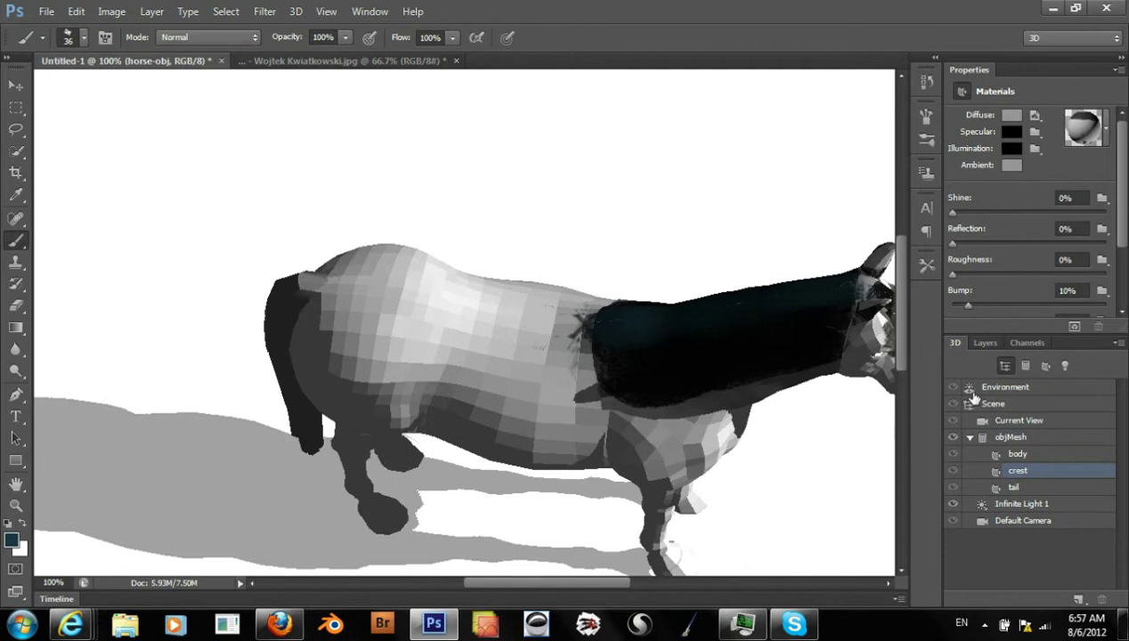
# Paint more of the sampled dark blue onto the horse's crest as seen from above and behind
pyautogui.click(1020, 422)
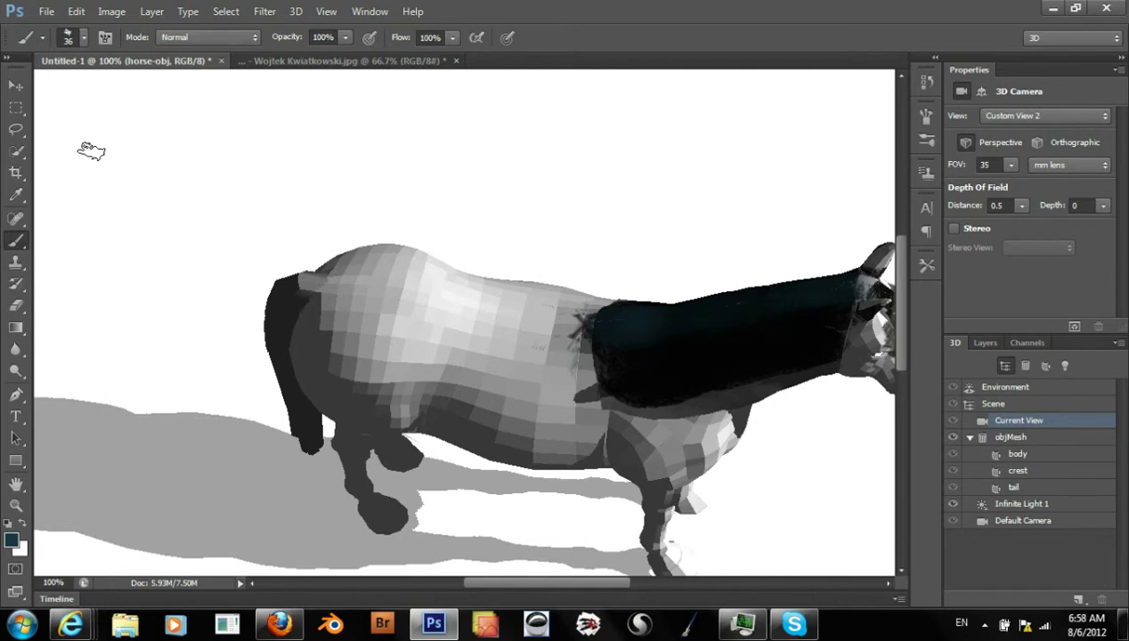
pyautogui.click(18, 86)
pyautogui.moveTo(525, 241)
pyautogui.mouseDown()
pyautogui.moveTo(531, 252)
pyautogui.moveTo(532, 239)
pyautogui.moveTo(559, 243)
pyautogui.moveTo(562, 230)
pyautogui.moveTo(534, 239)
pyautogui.mouseUp()
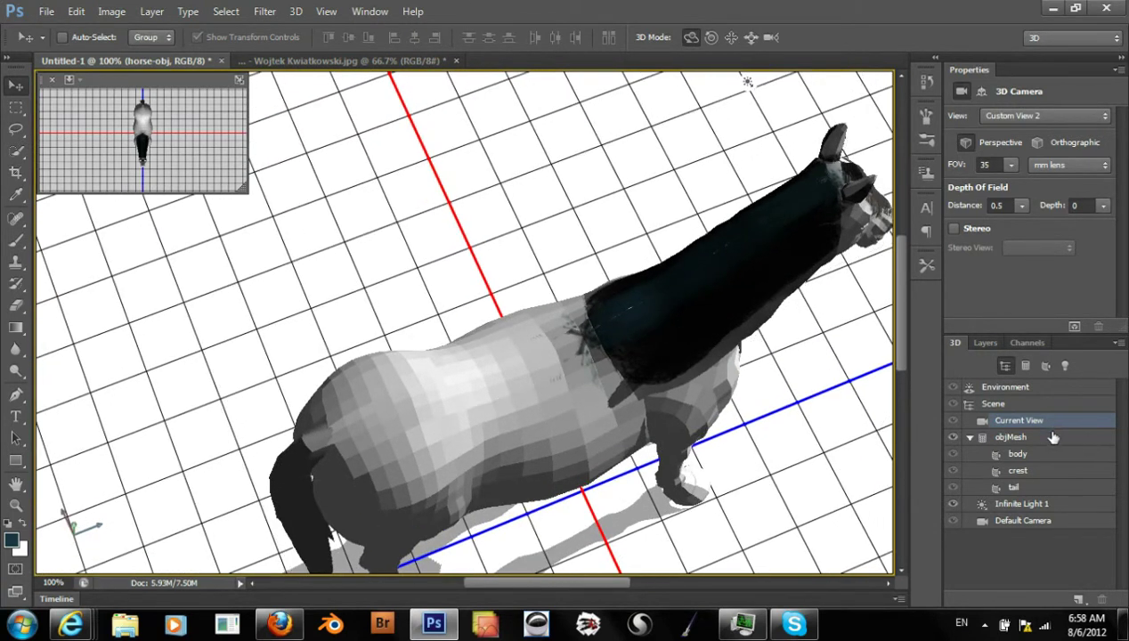
pyautogui.click(1020, 471)
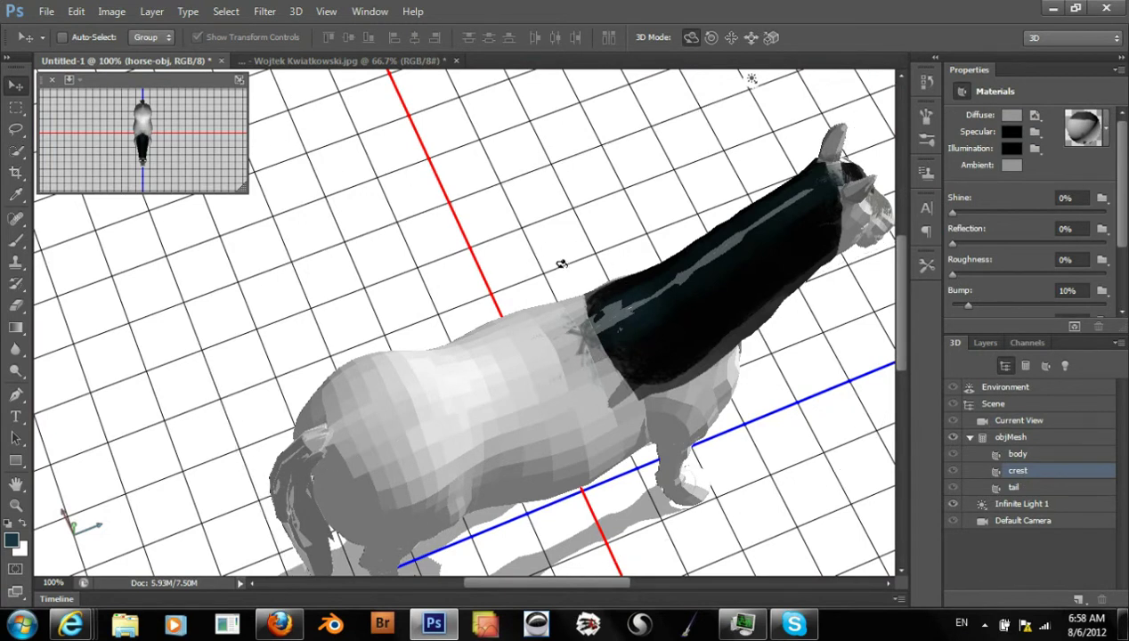
pyautogui.press('b')
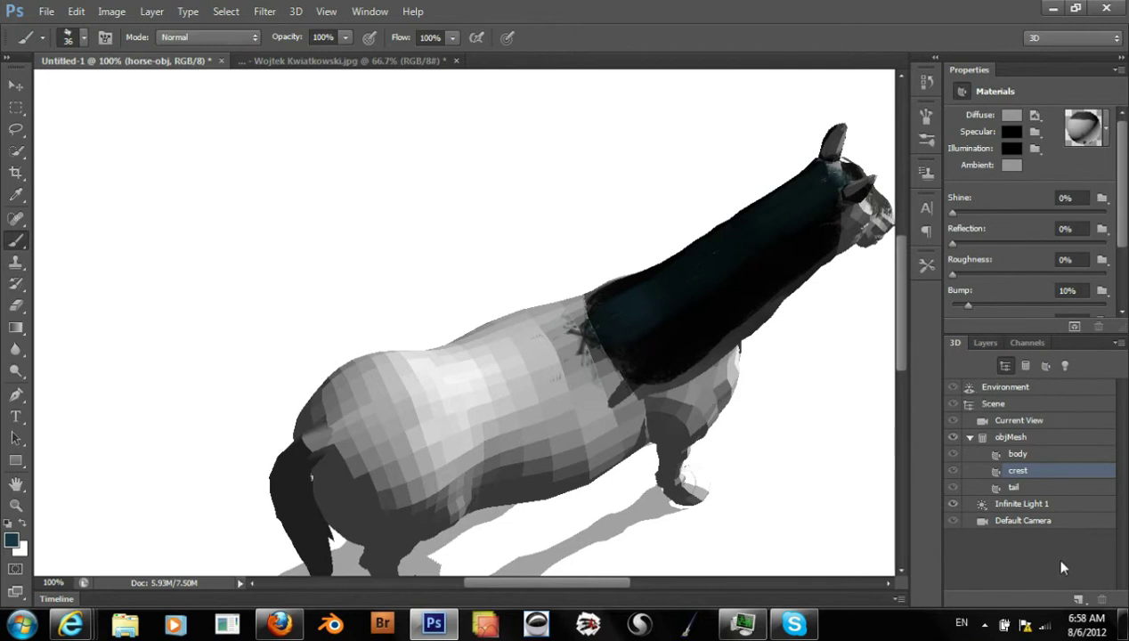
# Marquee a small rectangle on the horse's crest, copy it to a new layer and display the layer stack
pyautogui.click(1017, 455)
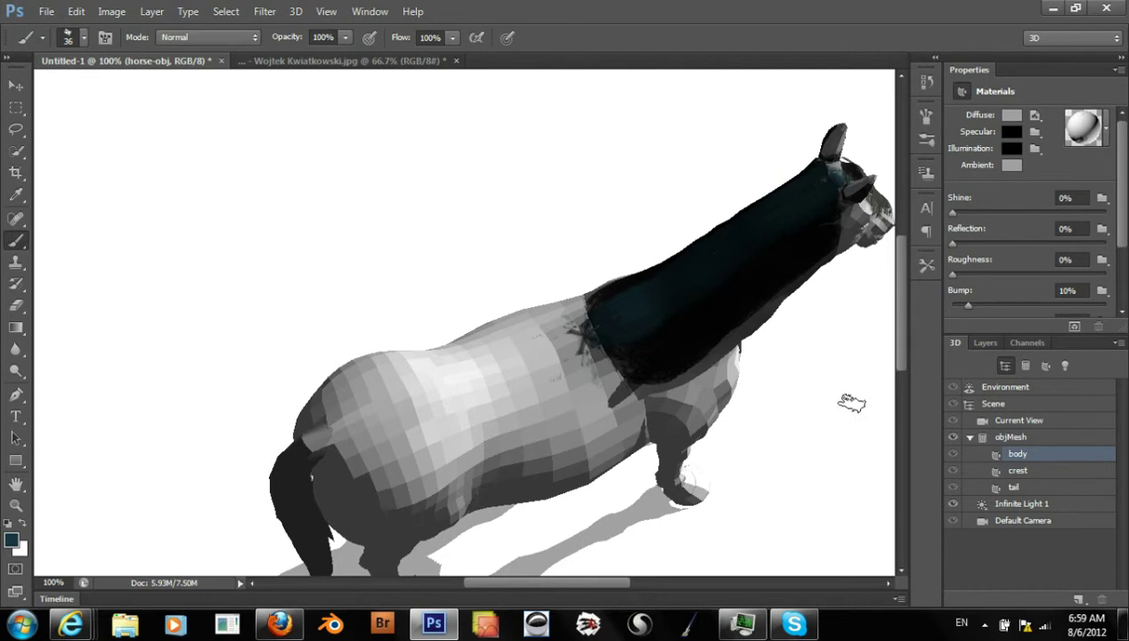
pyautogui.click(1016, 471)
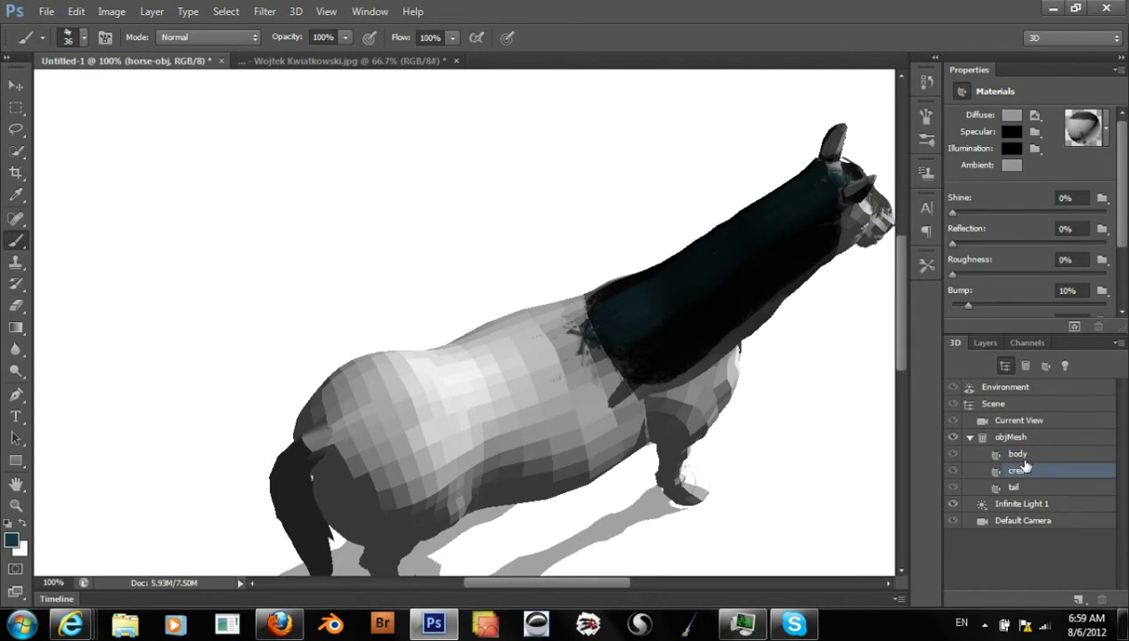
pyautogui.click(16, 108)
pyautogui.moveTo(649, 272); pyautogui.dragTo(724, 334)
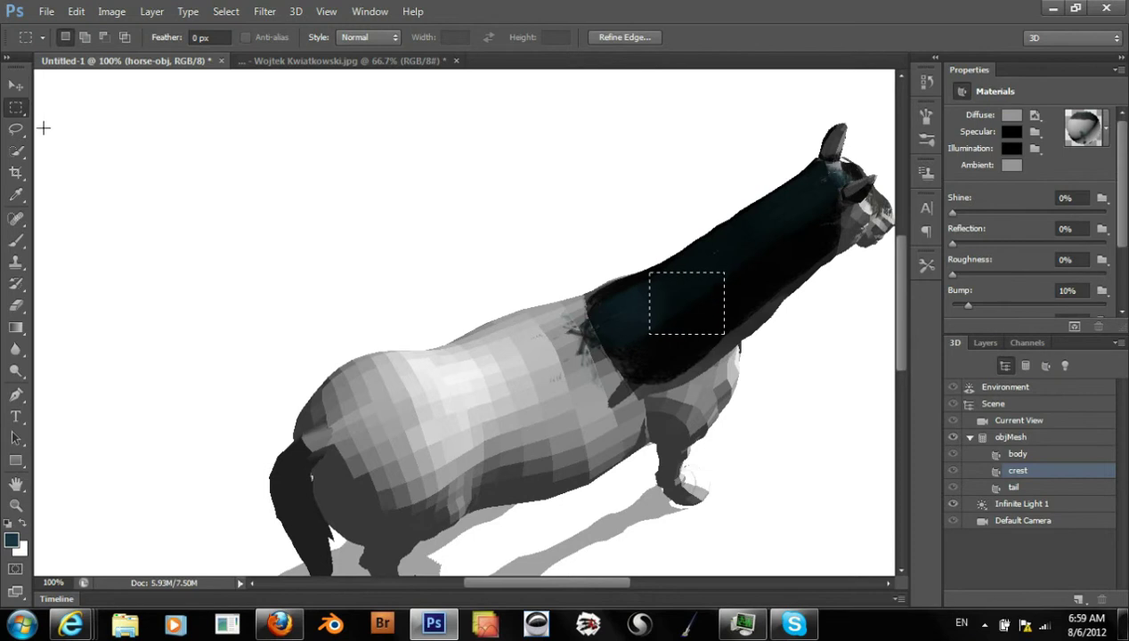
pyautogui.hotkey('ctrl', 'j')
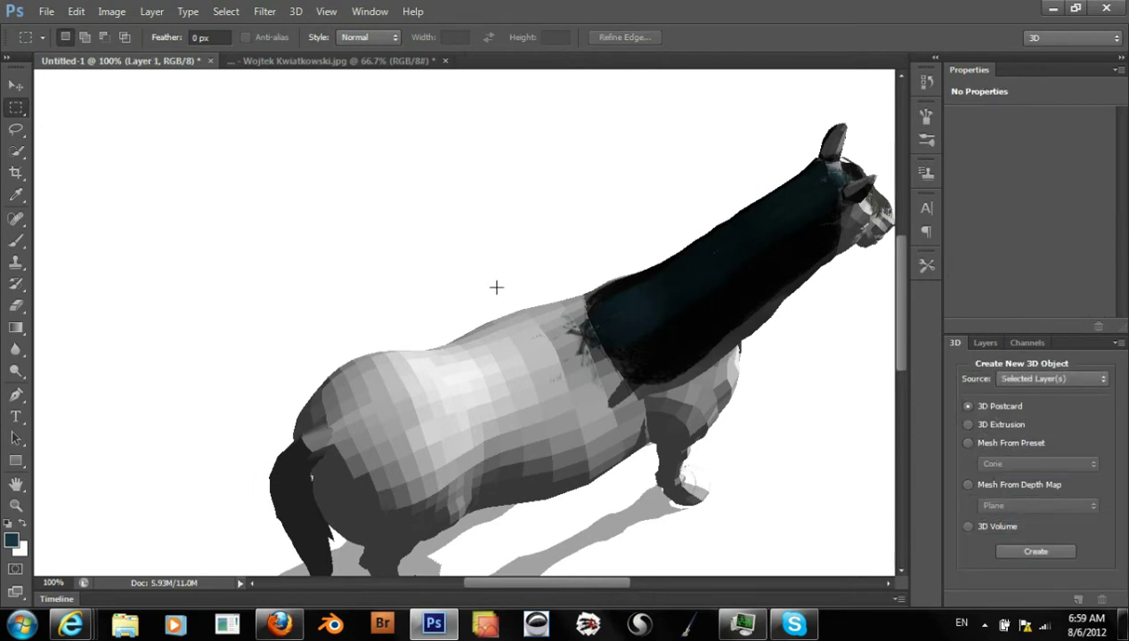
pyautogui.click(984, 343)
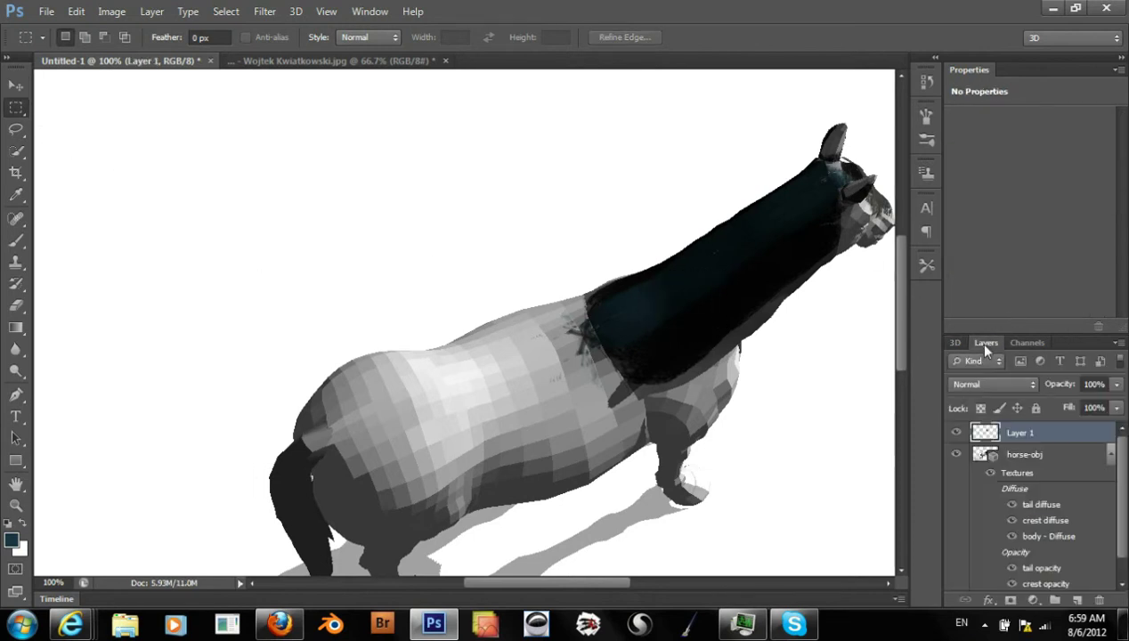
# Move the copied crest patch on Layer 1 onto the horse's back and hide the transform controls
pyautogui.click(16, 85)
pyautogui.moveTo(706, 290)
pyautogui.mouseDown()
pyautogui.moveTo(719, 291)
pyautogui.moveTo(761, 238)
pyautogui.moveTo(637, 327)
pyautogui.moveTo(622, 350)
pyautogui.moveTo(623, 385)
pyautogui.moveTo(544, 396)
pyautogui.moveTo(600, 351)
pyautogui.moveTo(630, 351)
pyautogui.moveTo(572, 346)
pyautogui.moveTo(594, 320)
pyautogui.moveTo(604, 351)
pyautogui.mouseUp()
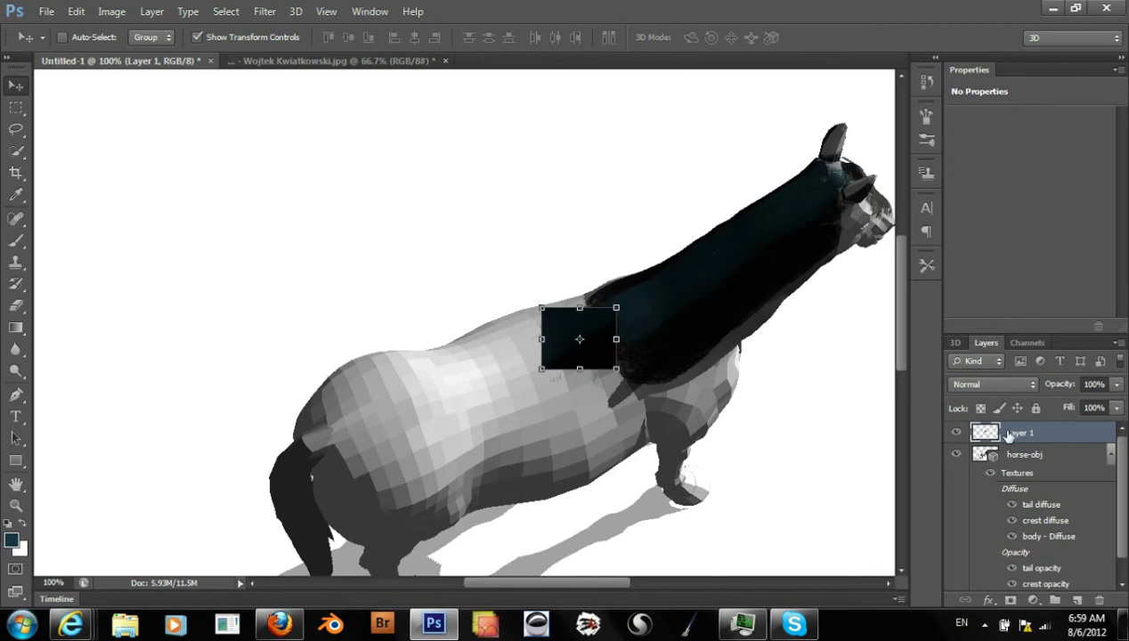
pyautogui.click(1036, 455)
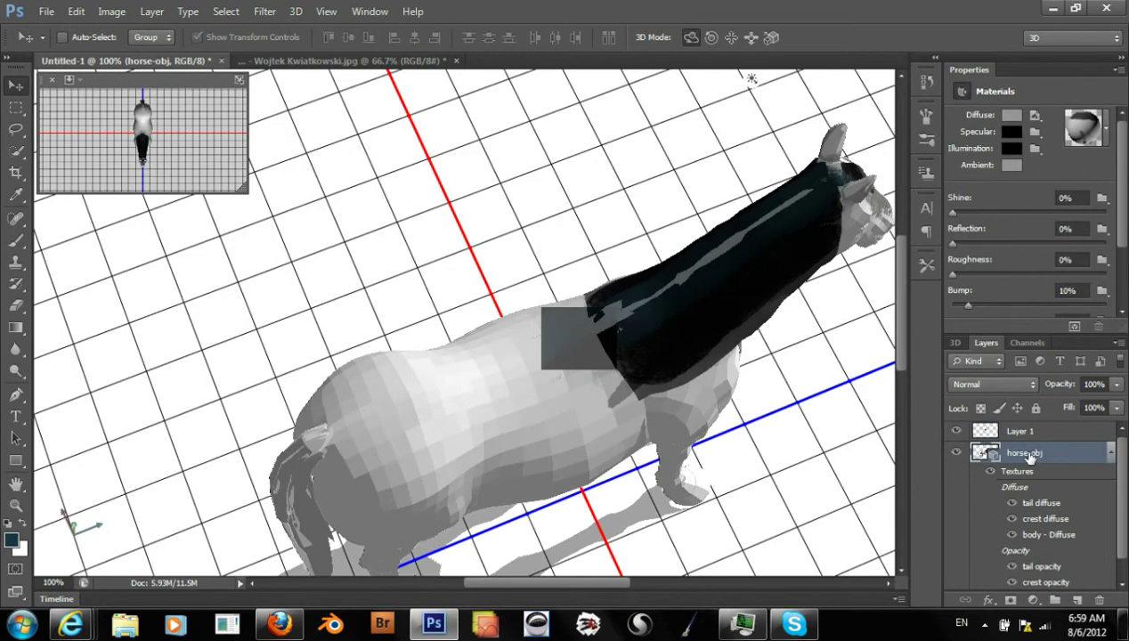
pyautogui.click(1020, 433)
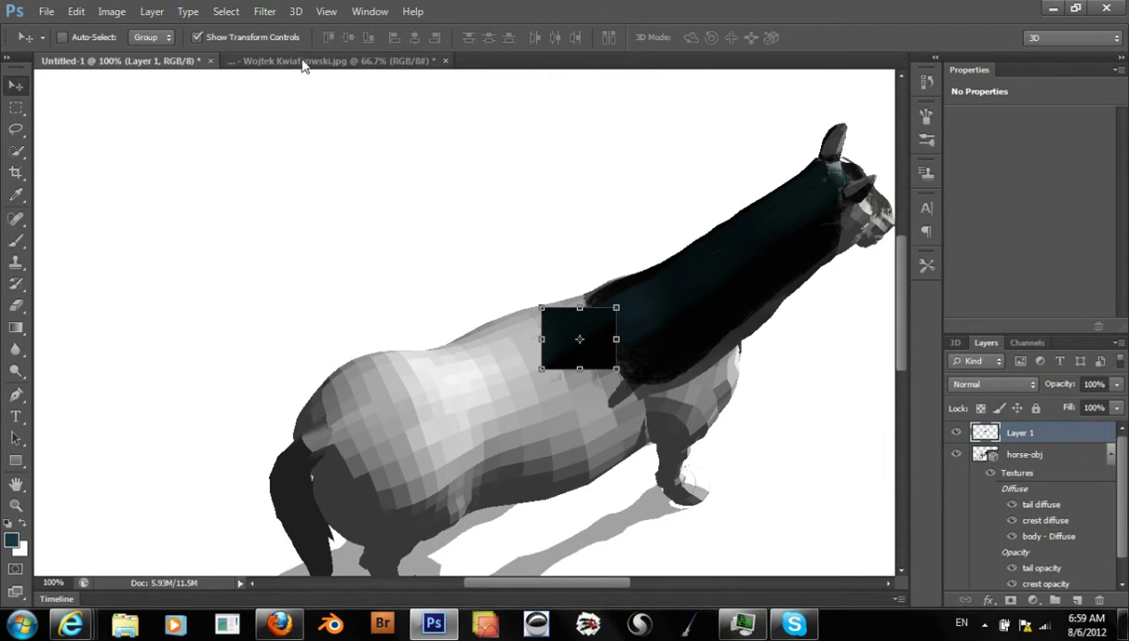
pyautogui.click(264, 41)
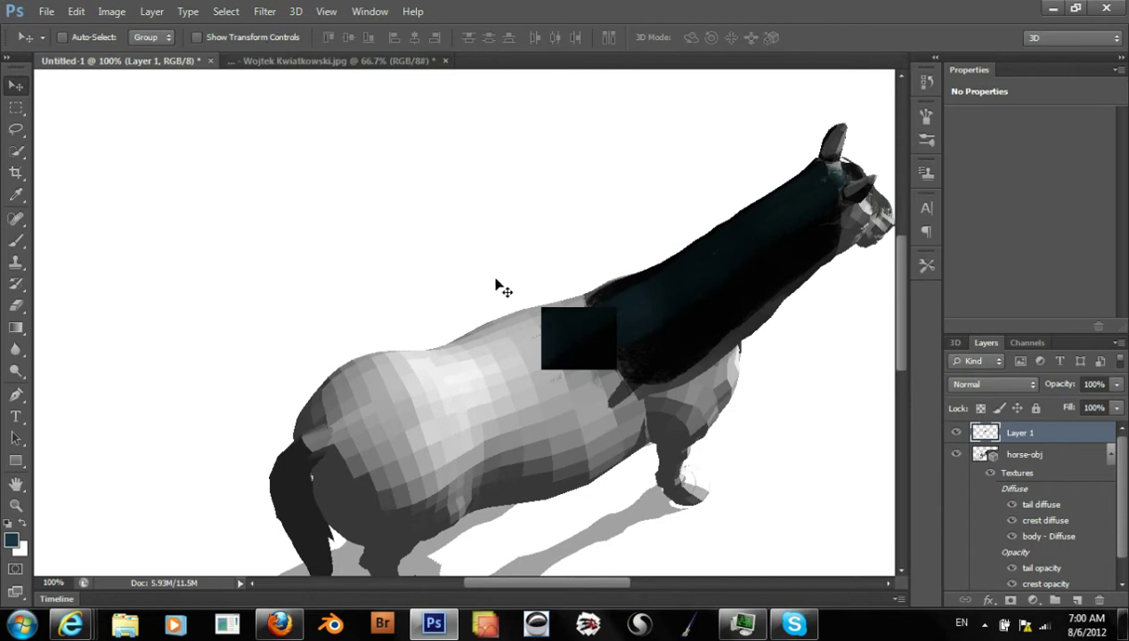
# Undo the patch's move and its copy to a new layer, returning to the horse-obj layer
pyautogui.hotkey('ctrl', 'z')
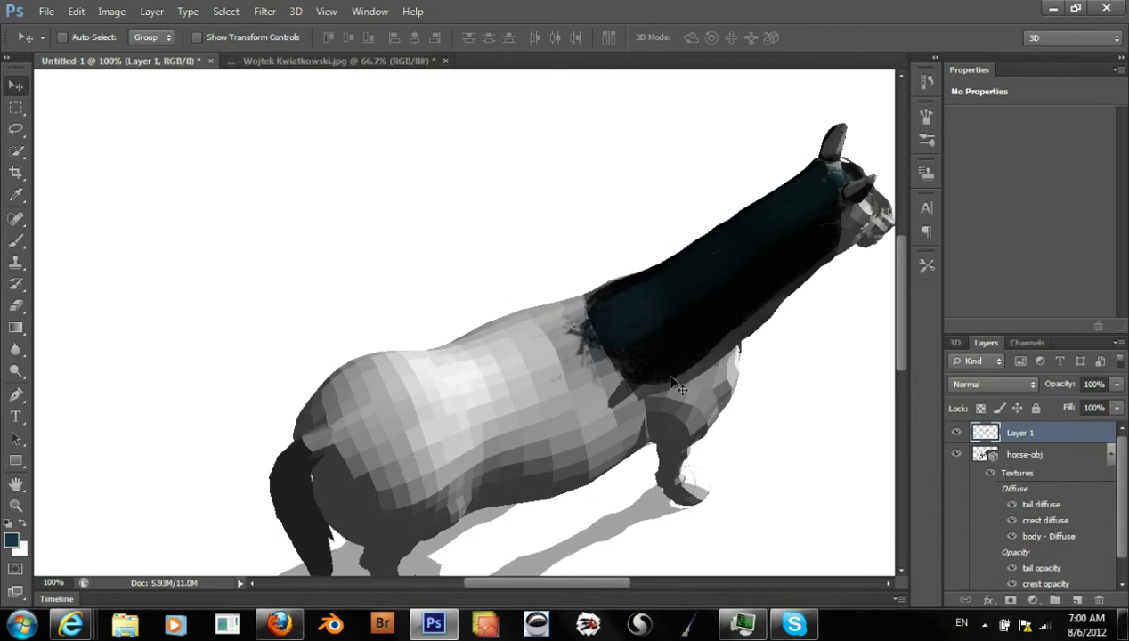
pyautogui.hotkey('ctrl', 'e')
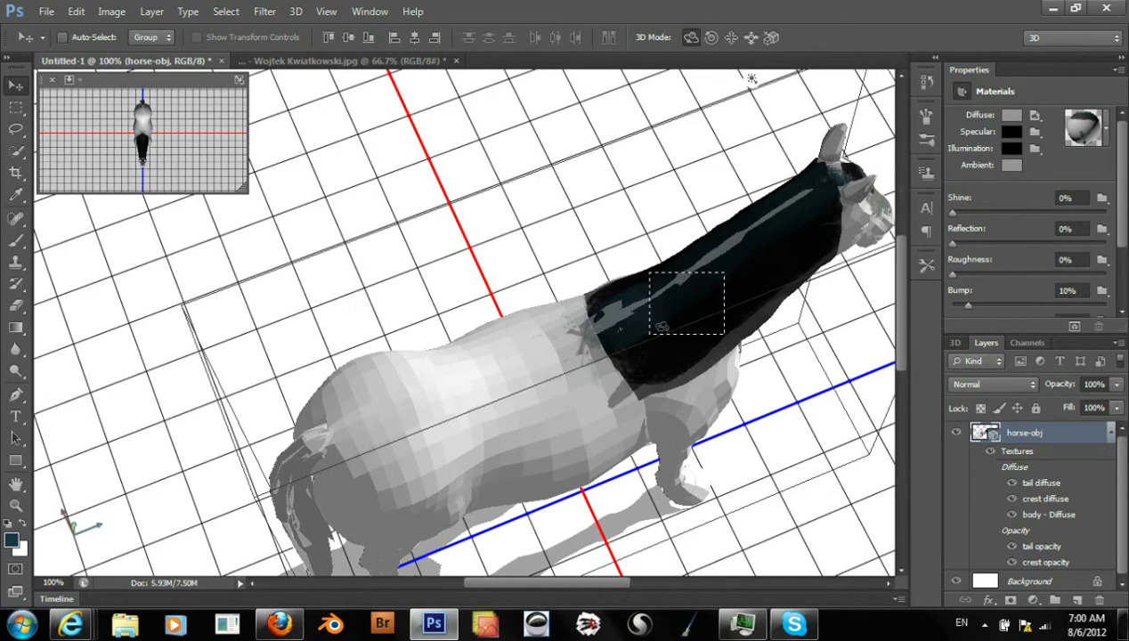
pyautogui.moveTo(586, 331); pyautogui.dragTo(530, 349)
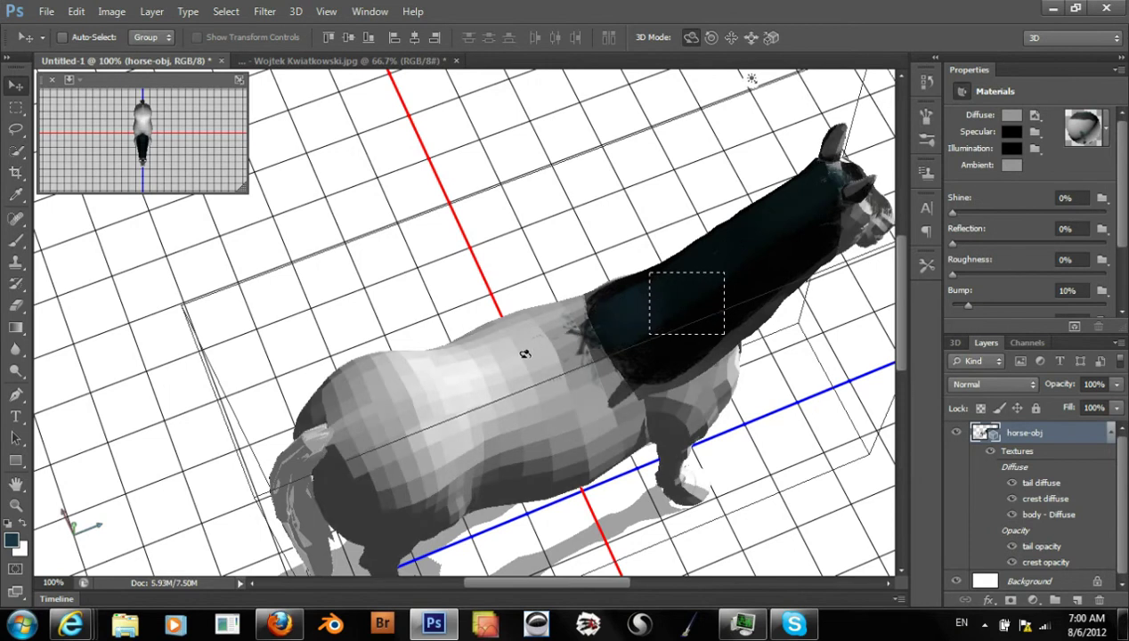
pyautogui.moveTo(409, 359); pyautogui.dragTo(273, 266)
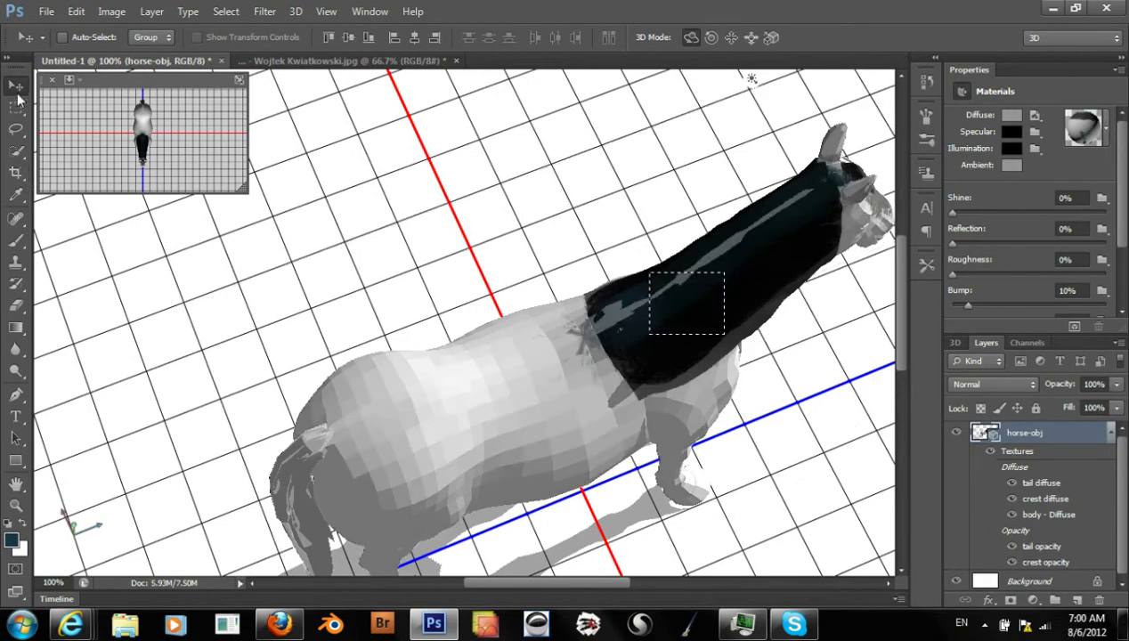
# Clear the marquee selection and apply a Clone Stamp stroke along the underside of the horse's dark neck
pyautogui.click(16, 261)
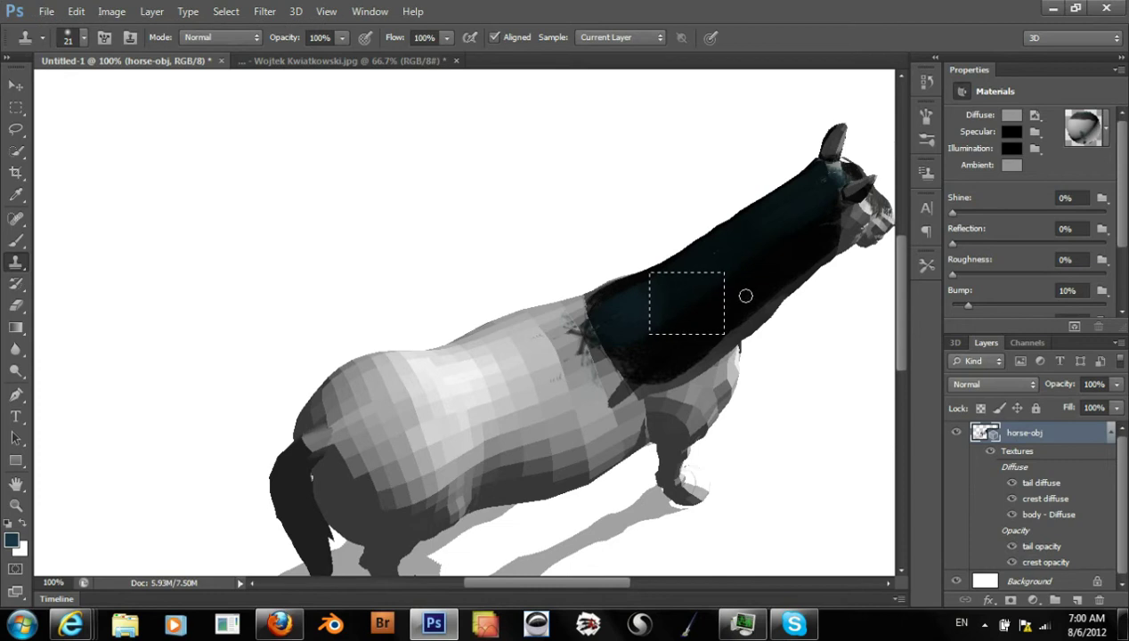
pyautogui.hotkey('ctrl', 'd')
pyautogui.moveTo(746, 319)
pyautogui.mouseDown()
pyautogui.moveTo(698, 357)
pyautogui.moveTo(706, 345)
pyautogui.moveTo(669, 361)
pyautogui.moveTo(724, 343)
pyautogui.moveTo(749, 310)
pyautogui.moveTo(742, 302)
pyautogui.moveTo(804, 285)
pyautogui.mouseUp()
# Look through the gradient, blur, dodge, healing and brush tool groups for tools usable on the 3D model
pyautogui.click(16, 328)
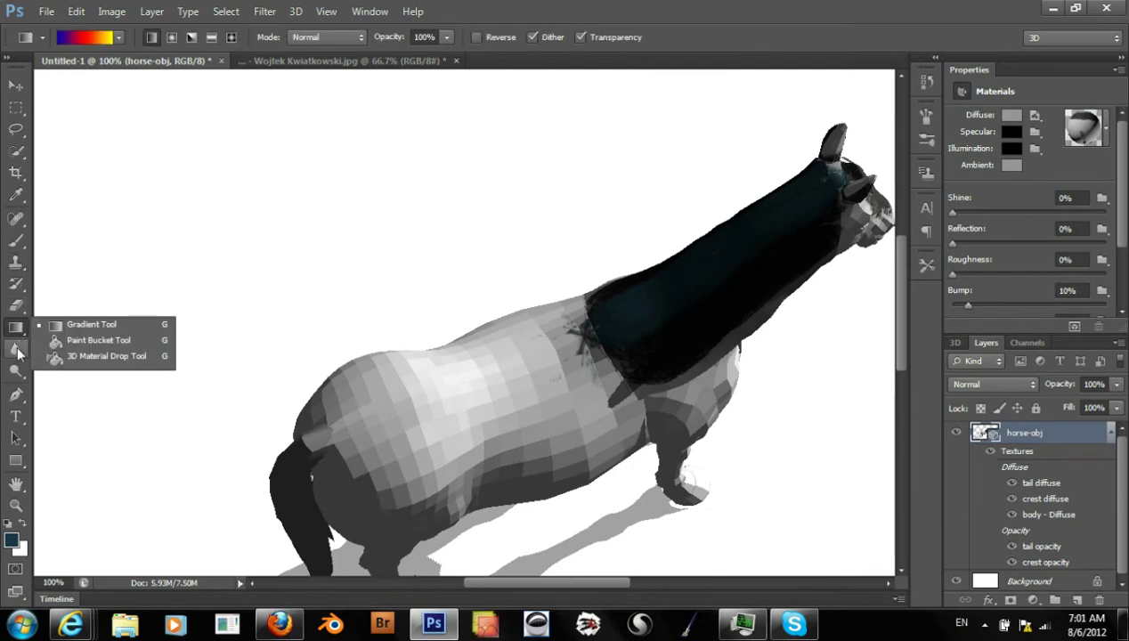
pyautogui.click(17, 352)
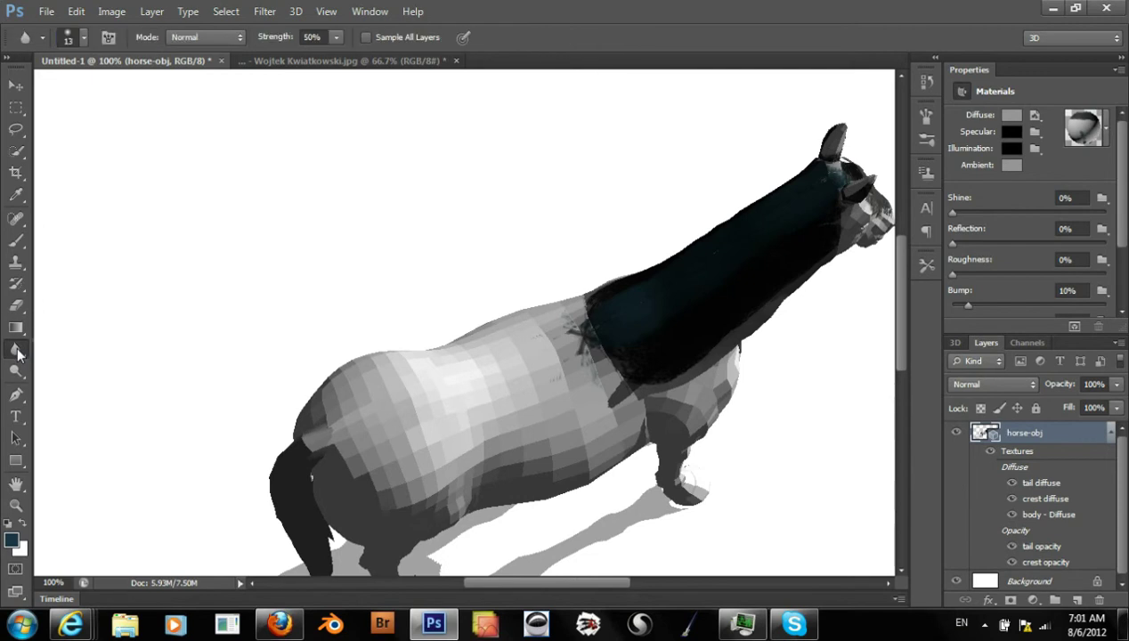
pyautogui.click(14, 373)
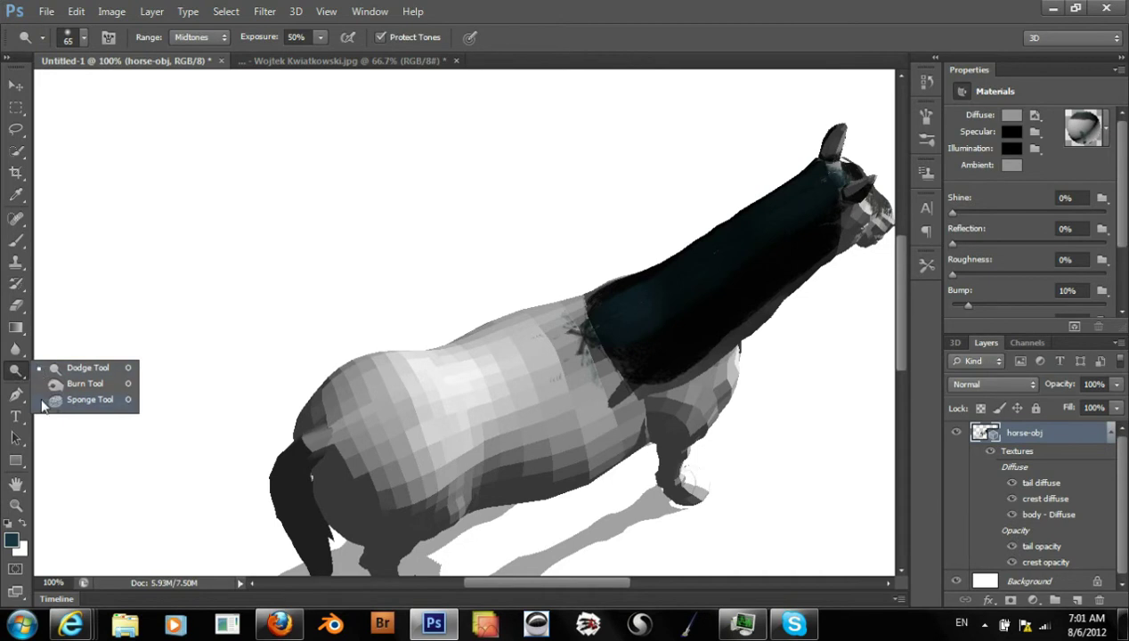
pyautogui.click(18, 242)
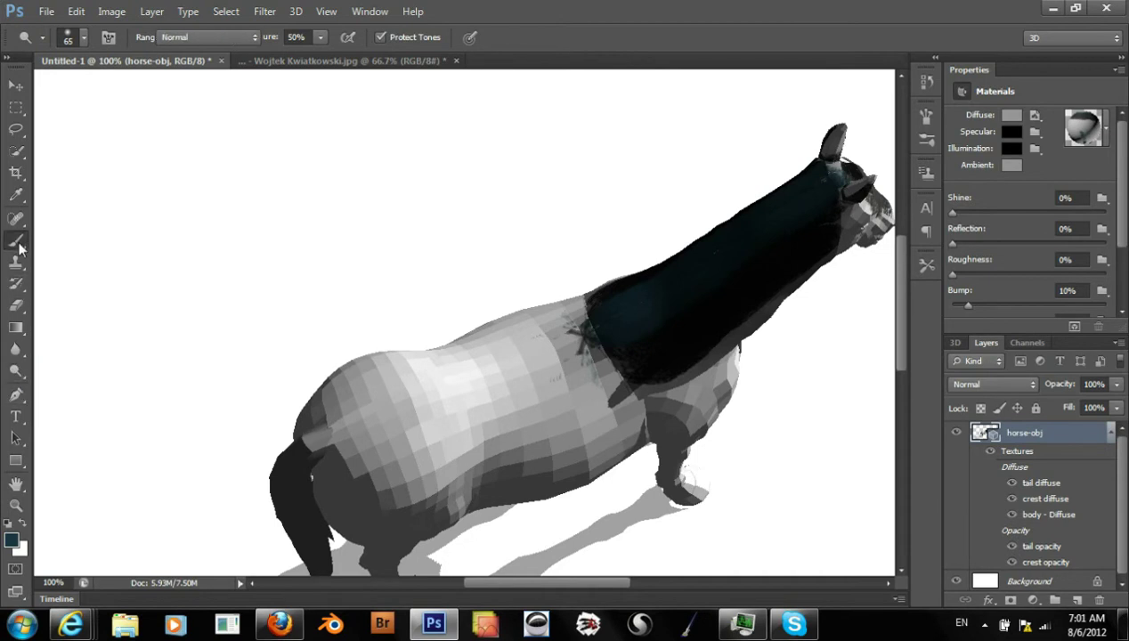
pyautogui.click(15, 221)
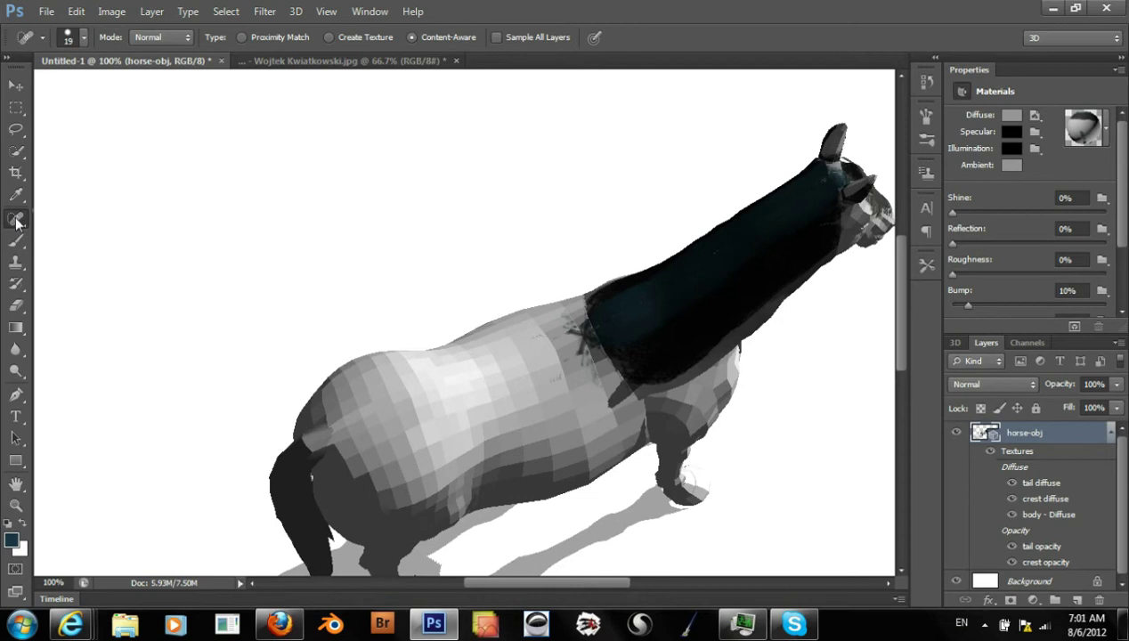
pyautogui.click(16, 222)
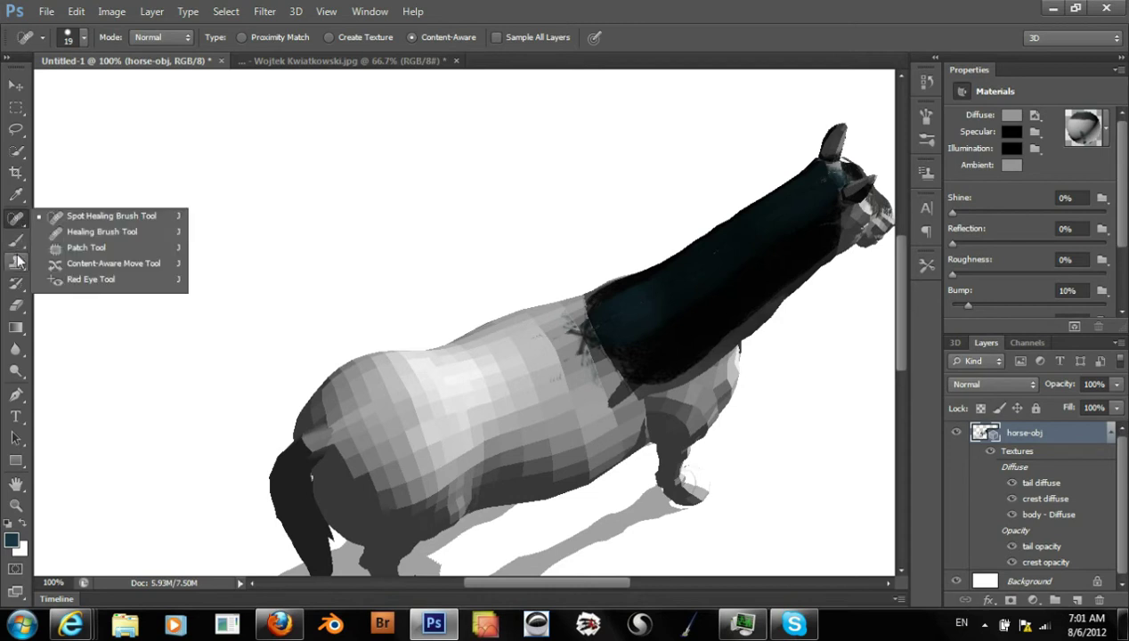
pyautogui.click(19, 260)
pyautogui.click(19, 243)
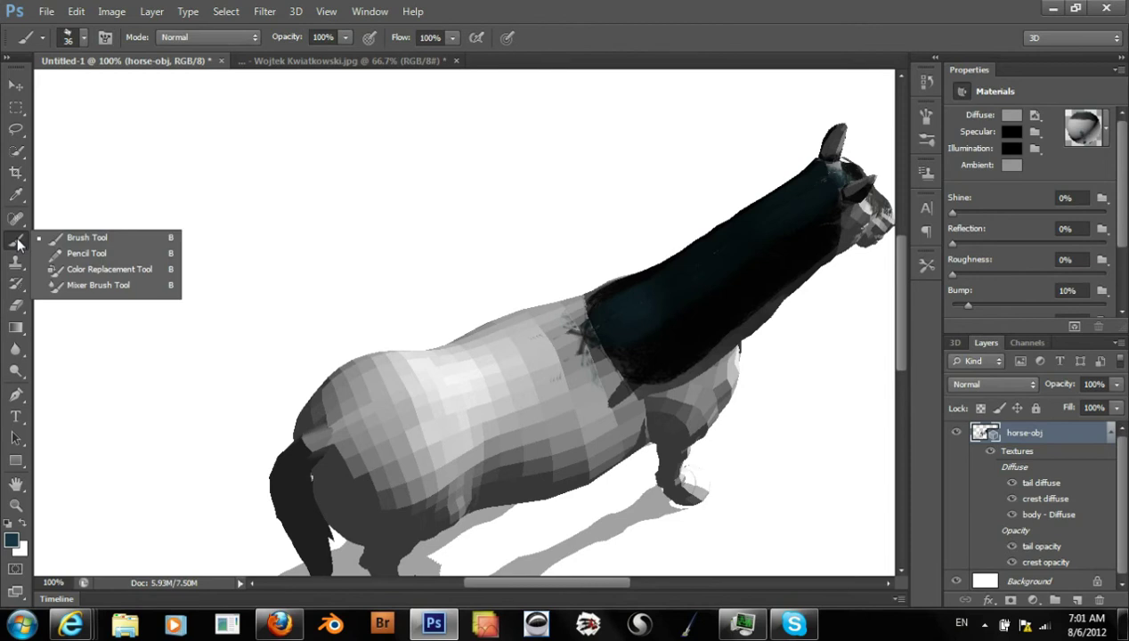
pyautogui.click(19, 219)
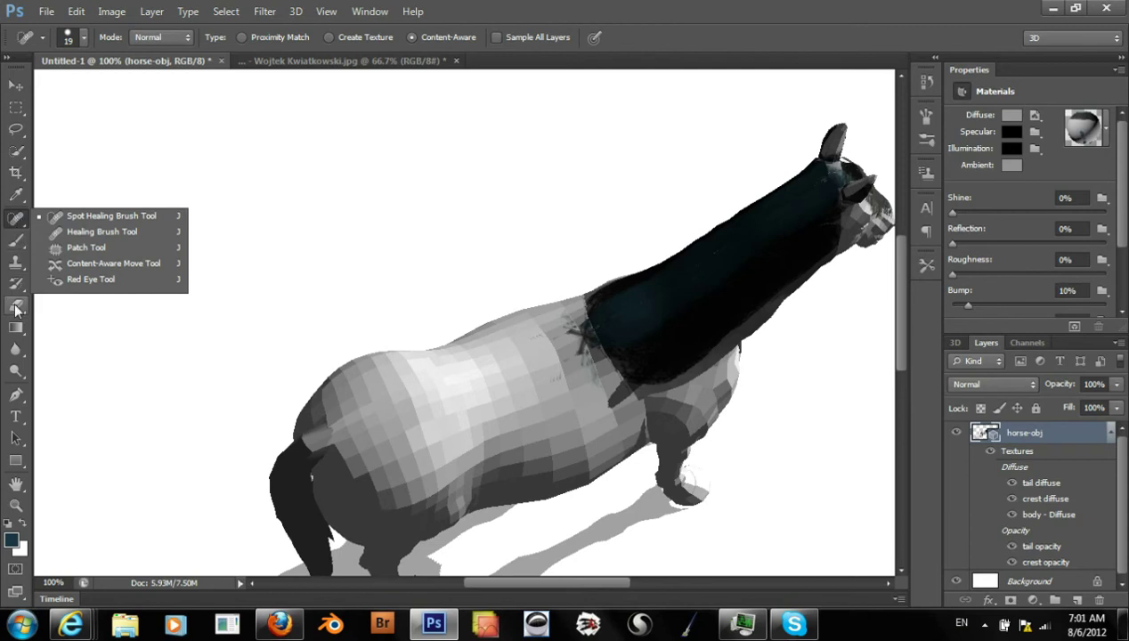
# Smudge the dark blue paint along the horse's neck using the Smudge tool with a 62 px brush
pyautogui.click(18, 350)
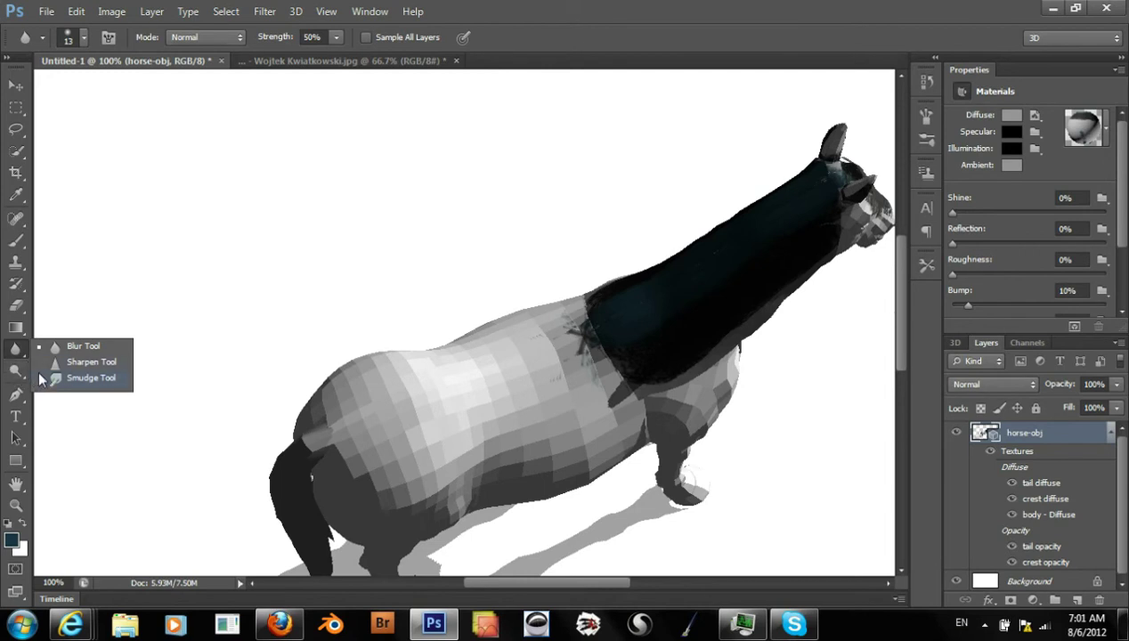
pyautogui.click(80, 378)
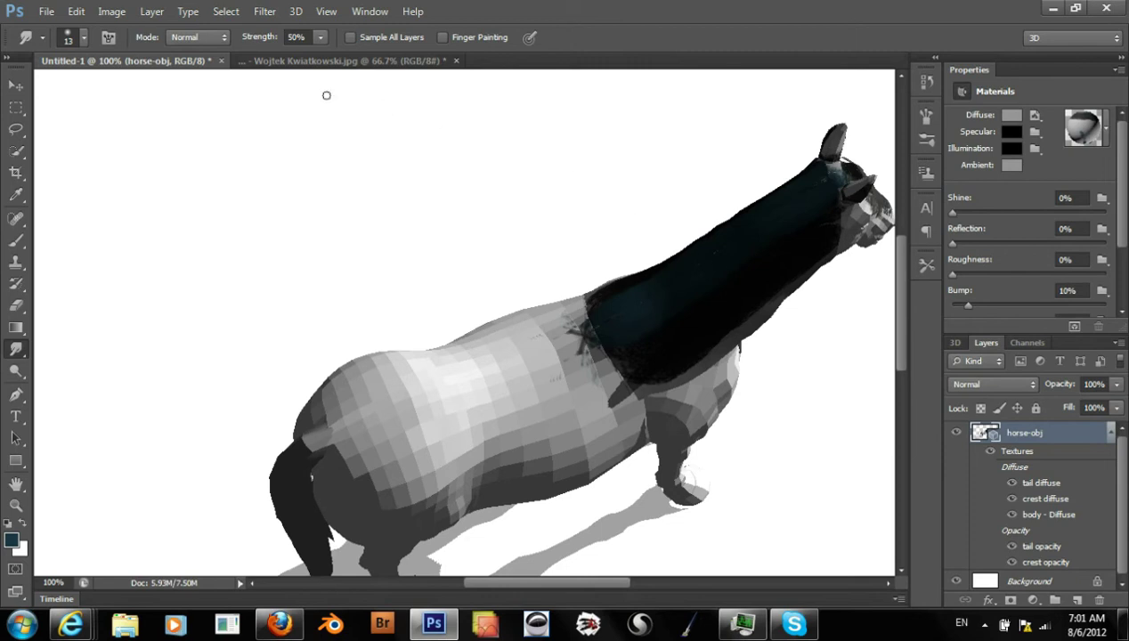
pyautogui.click(83, 40)
pyautogui.moveTo(34, 82); pyautogui.dragTo(56, 88)
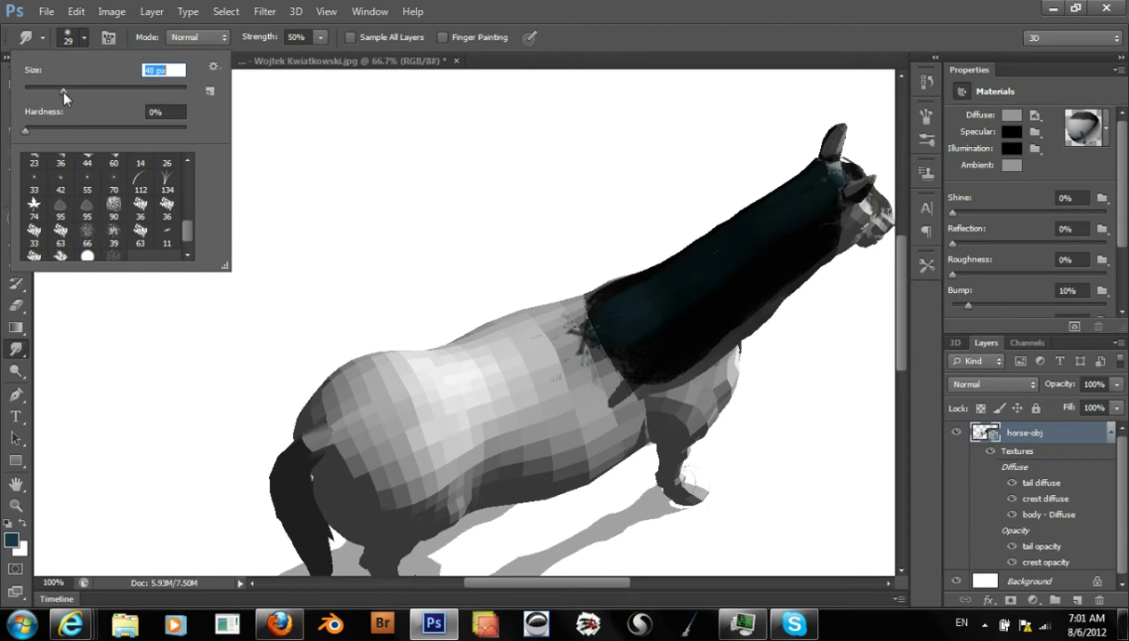
pyautogui.moveTo(63, 92); pyautogui.dragTo(74, 93)
pyautogui.click(592, 41)
pyautogui.moveTo(671, 299)
pyautogui.mouseDown()
pyautogui.moveTo(651, 329)
pyautogui.moveTo(703, 283)
pyautogui.moveTo(657, 339)
pyautogui.moveTo(667, 315)
pyautogui.moveTo(652, 313)
pyautogui.moveTo(673, 319)
pyautogui.moveTo(692, 301)
pyautogui.moveTo(689, 321)
pyautogui.moveTo(686, 304)
pyautogui.moveTo(725, 286)
pyautogui.moveTo(736, 248)
pyautogui.moveTo(747, 250)
pyautogui.moveTo(726, 279)
pyautogui.mouseUp()
pyautogui.moveTo(763, 240)
pyautogui.mouseDown()
pyautogui.moveTo(725, 286)
pyautogui.moveTo(706, 277)
pyautogui.moveTo(743, 260)
pyautogui.moveTo(775, 233)
pyautogui.mouseUp()
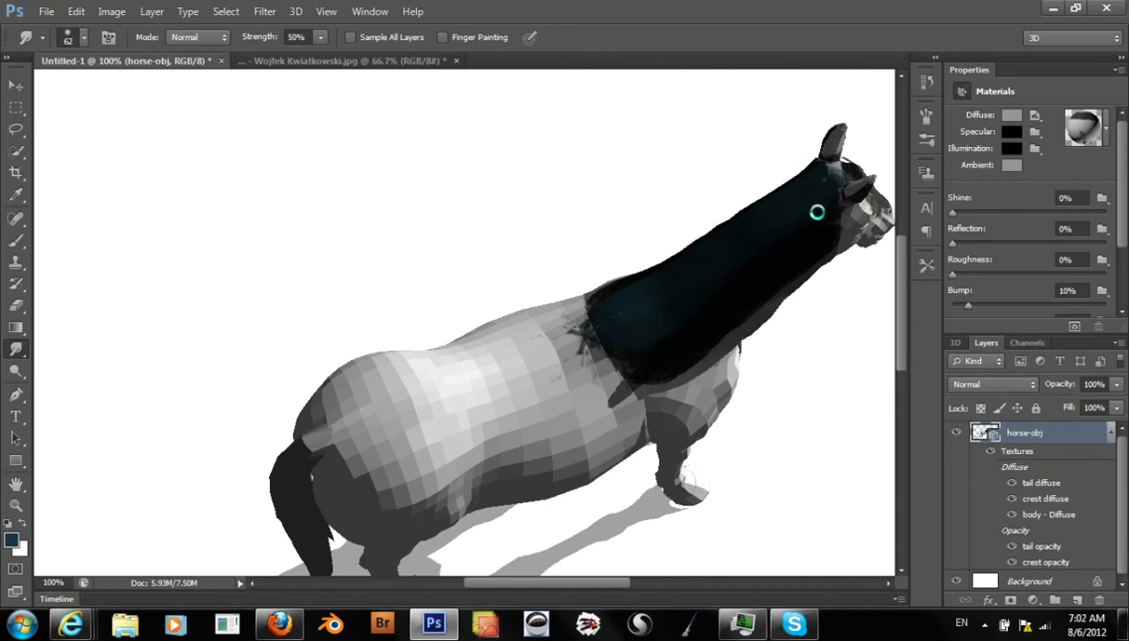